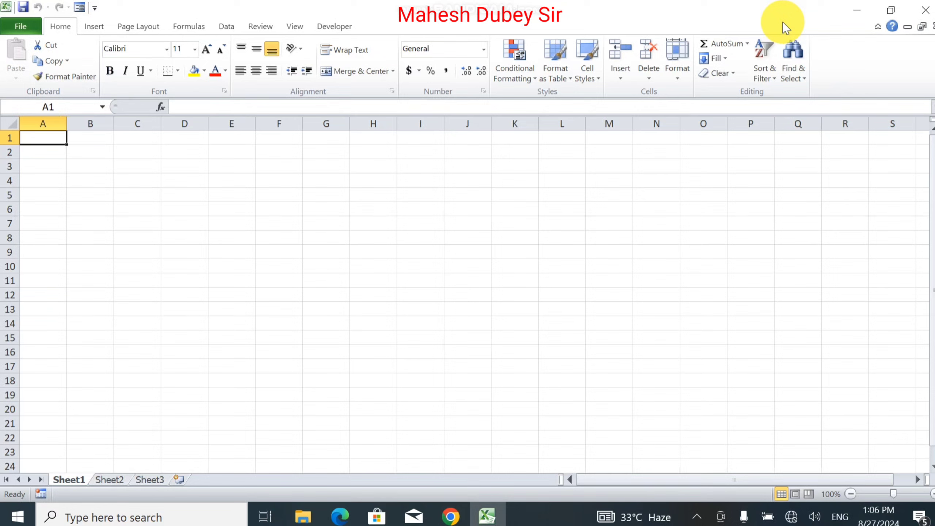
Enter the title Purchase Ledger in cell A1 and the business name Saurabh Computer's in cell A2.
{"action": "type", "text": "P"}
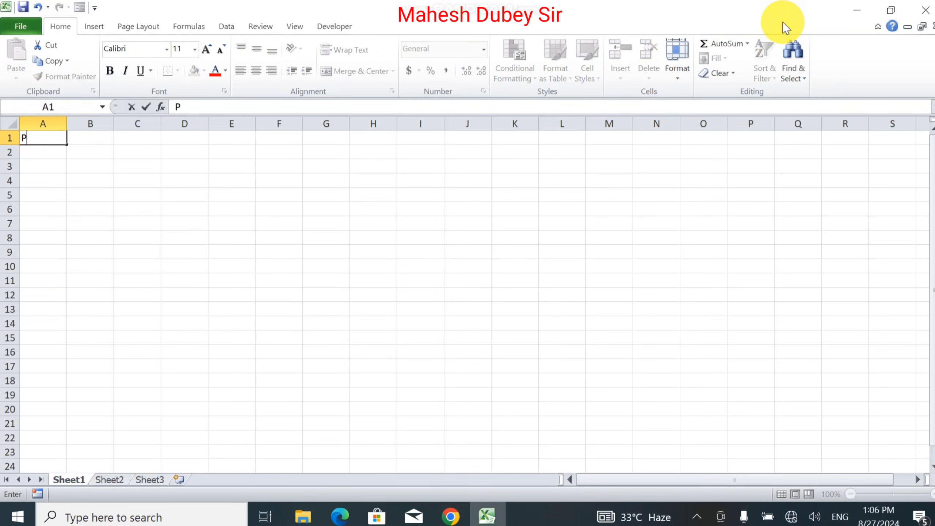
{"action": "type", "text": "urchase L"}
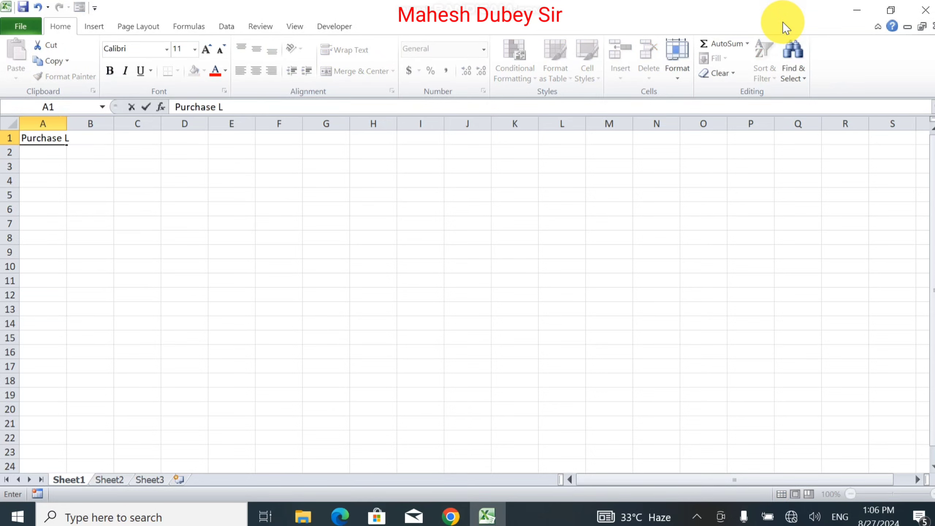
{"action": "type", "text": "edger"}
{"action": "key", "text": "Return"}
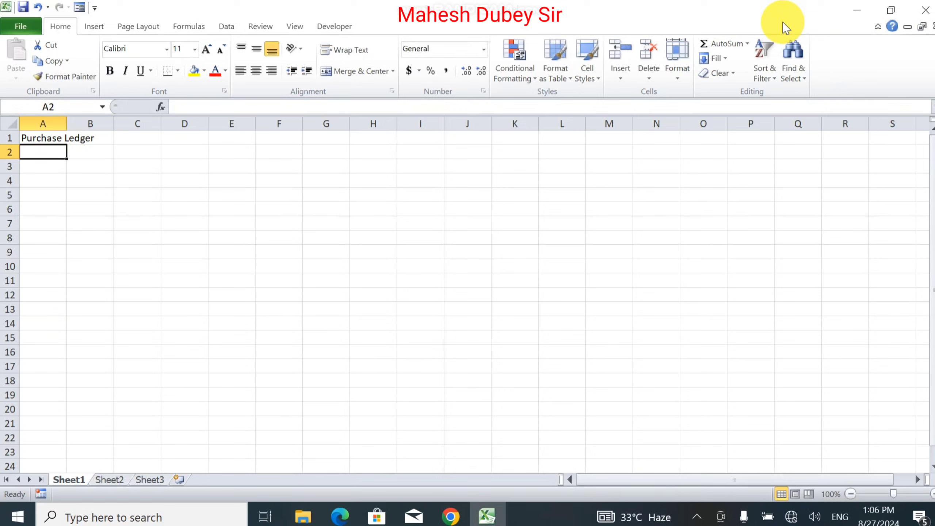
{"action": "type", "text": "S"}
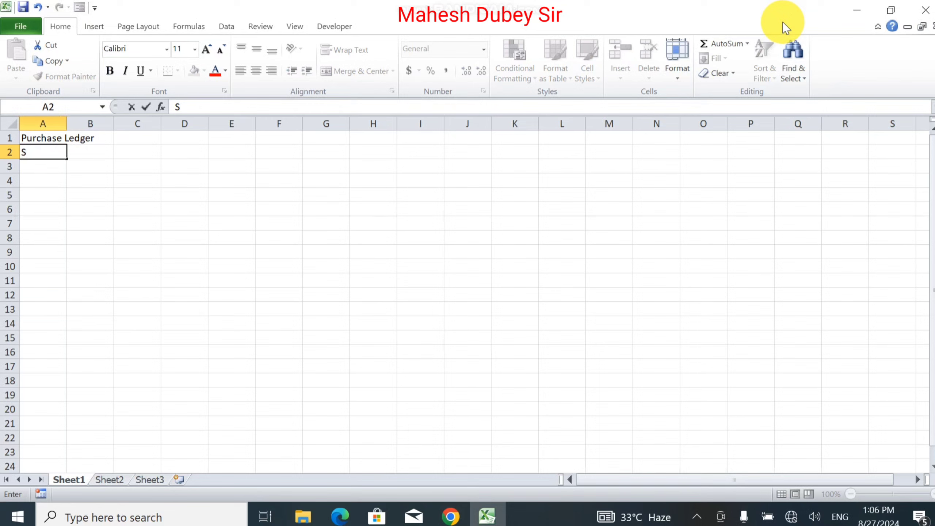
{"action": "type", "text": "aurabh Cop"}
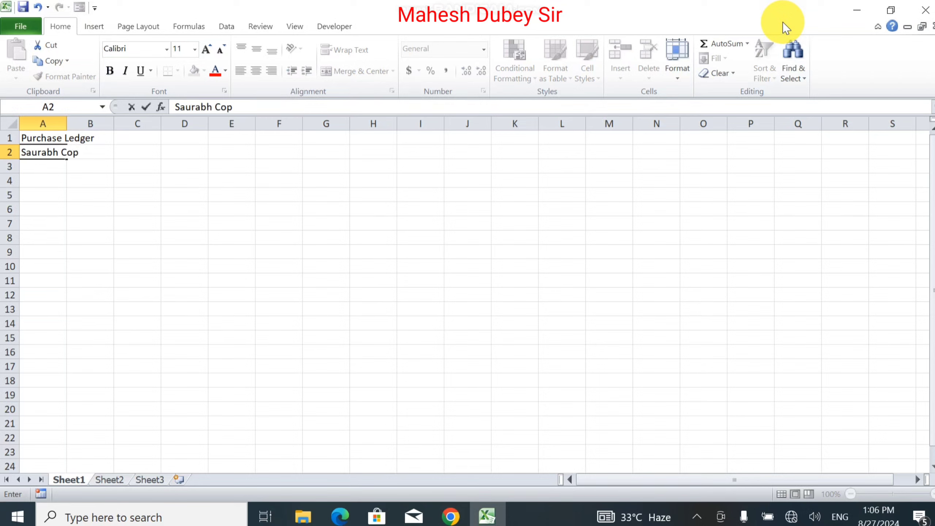
{"action": "key", "text": "BackSpace"}
{"action": "type", "text": "mputer's"}
{"action": "key", "text": "Return"}
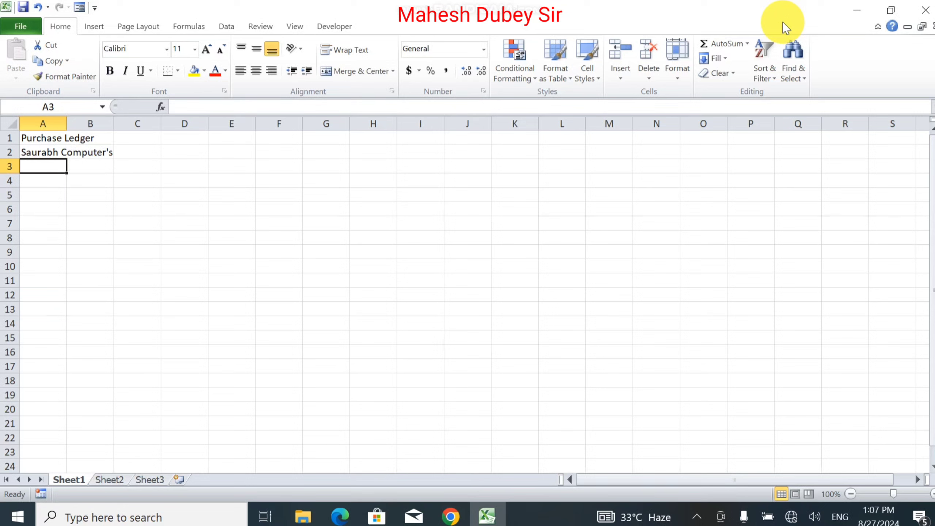
Enter Month Aug 2024 in cell A3 and the section heading Purchase in cell A5.
{"action": "type", "text": "o"}
{"action": "key", "text": "BackSpace"}
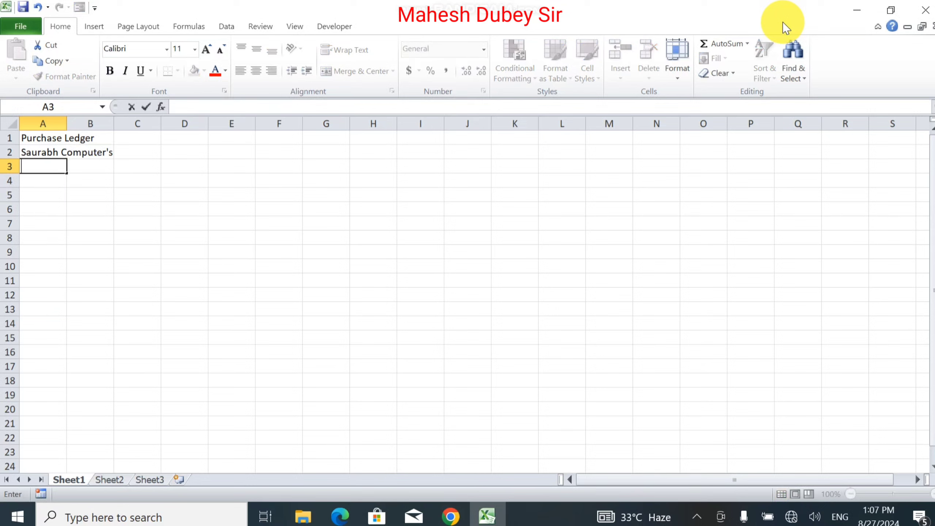
{"action": "type", "text": "Month Au"}
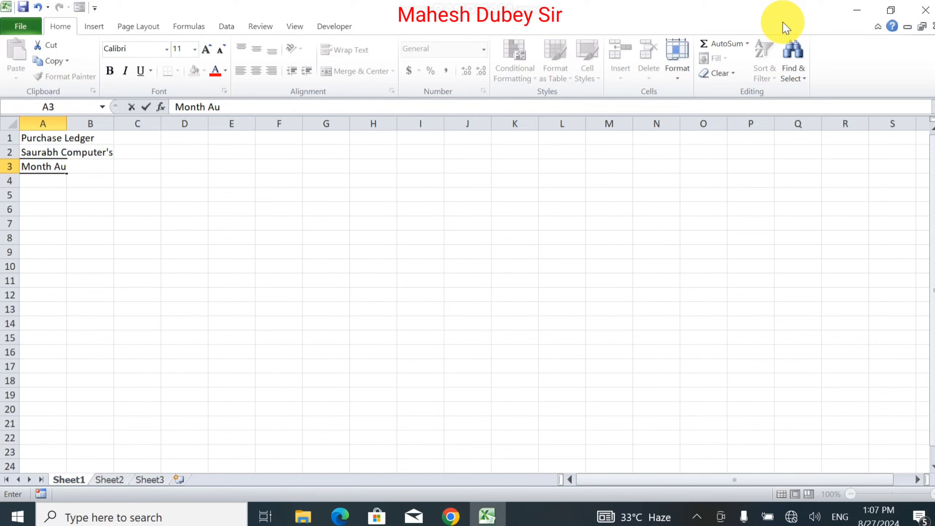
{"action": "type", "text": "g 2024"}
{"action": "key", "text": "Return"}
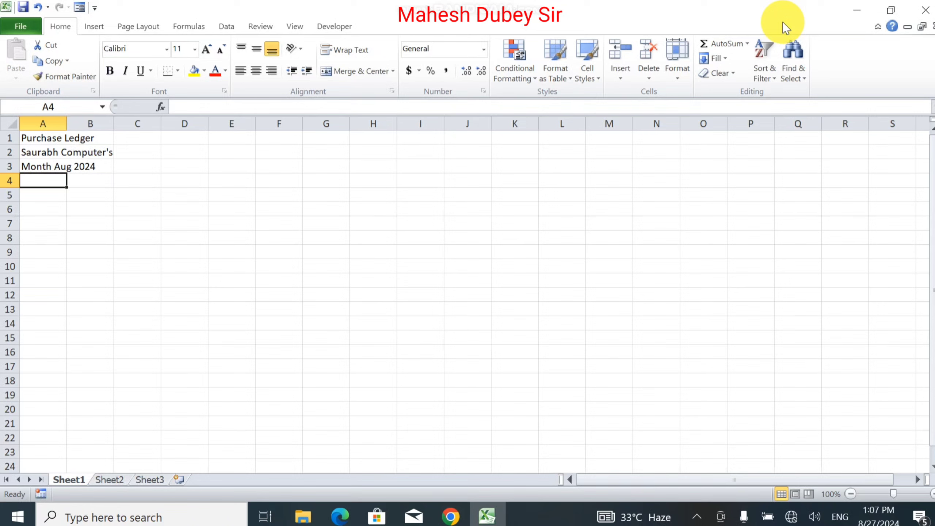
{"action": "key", "text": "Return"}
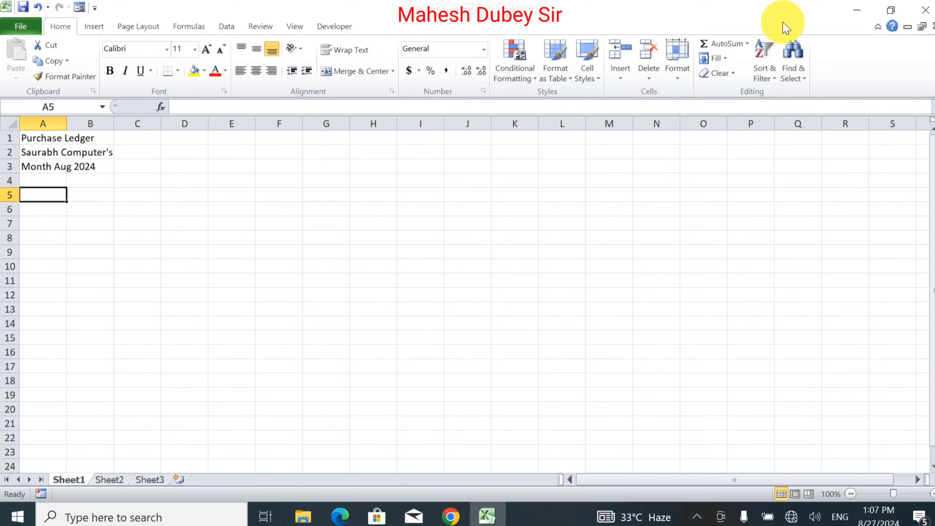
{"action": "type", "text": "Pur"}
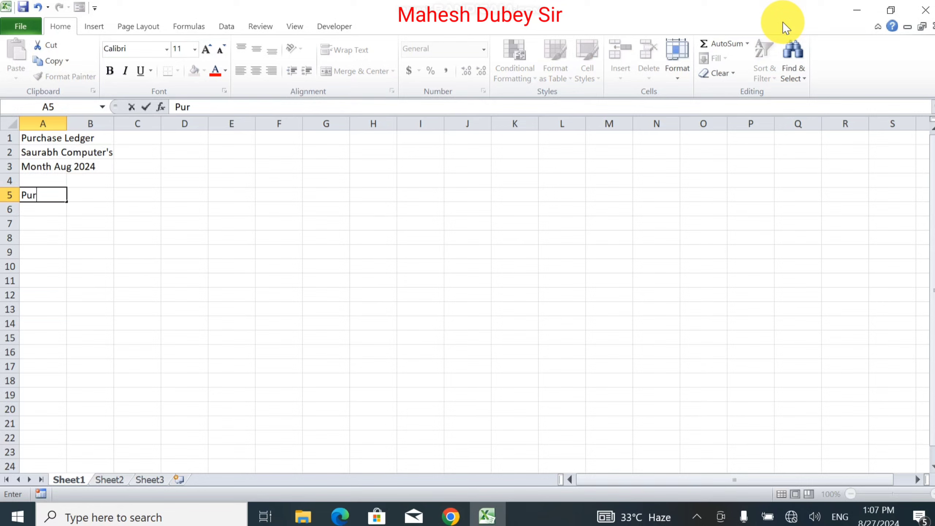
{"action": "type", "text": "chase"}
{"action": "key", "text": "Return"}
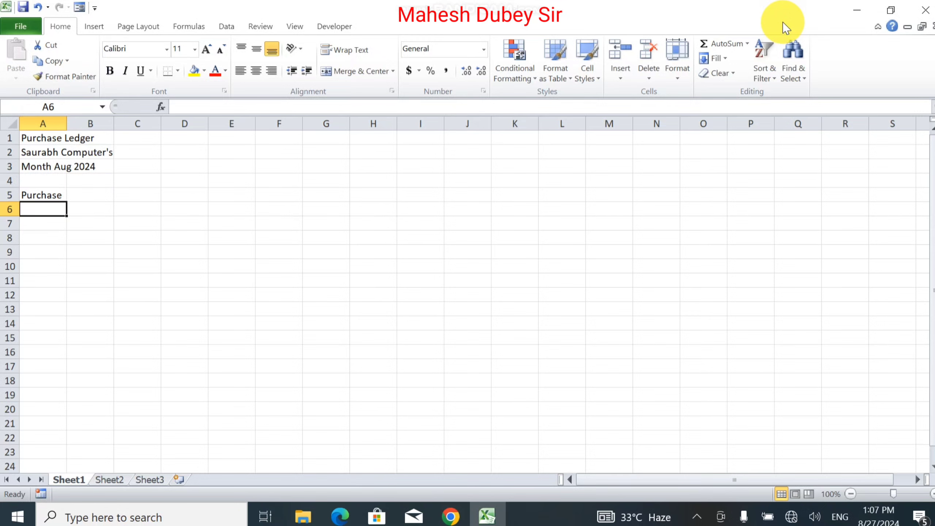
Enter the column headings Name, Item and Qty in cells A6 to C6.
{"action": "type", "text": "Name"}
{"action": "key", "text": "Tab"}
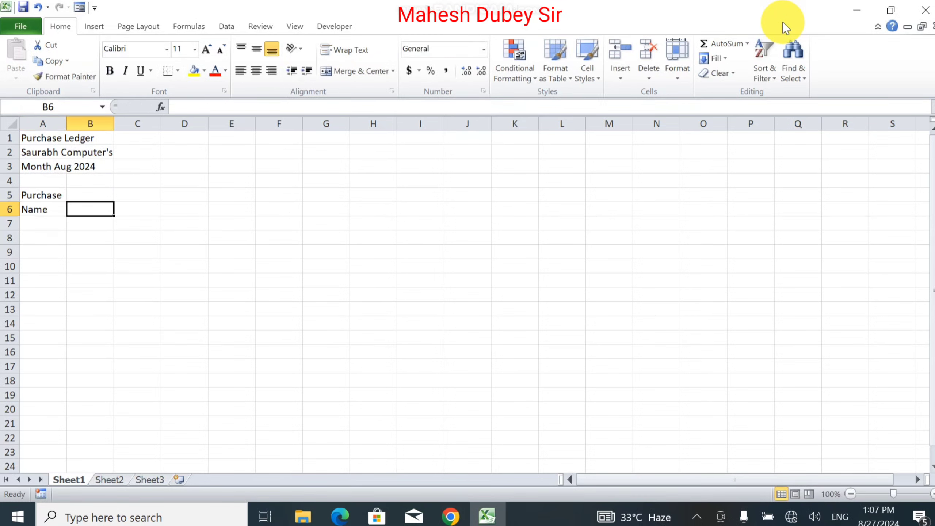
{"action": "type", "text": "Itme"}
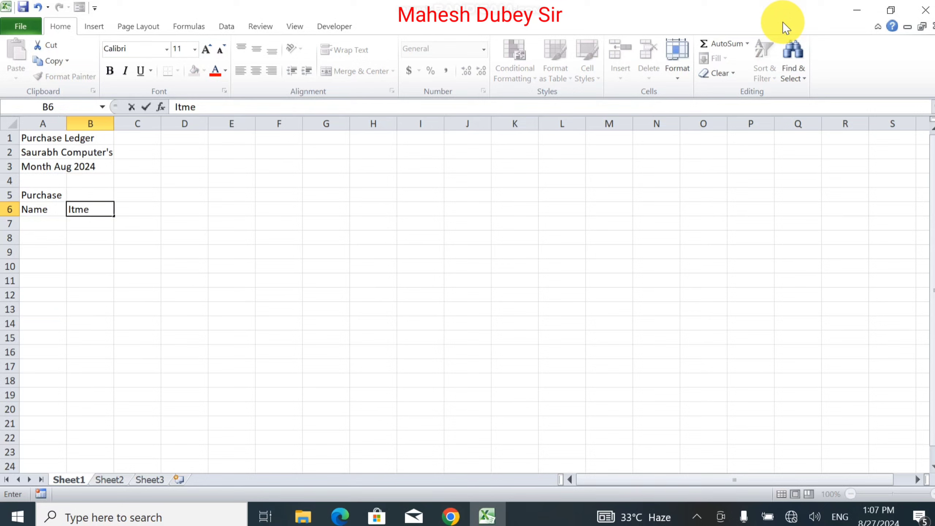
{"action": "key", "text": "BackSpace"}
{"action": "key", "text": "BackSpace"}
{"action": "type", "text": "em"}
{"action": "key", "text": "Tab"}
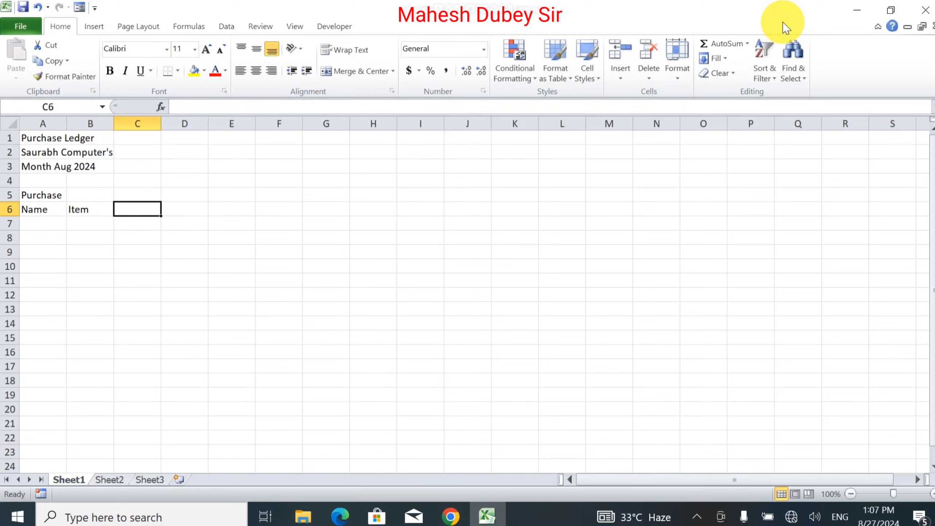
{"action": "type", "text": "Q"}
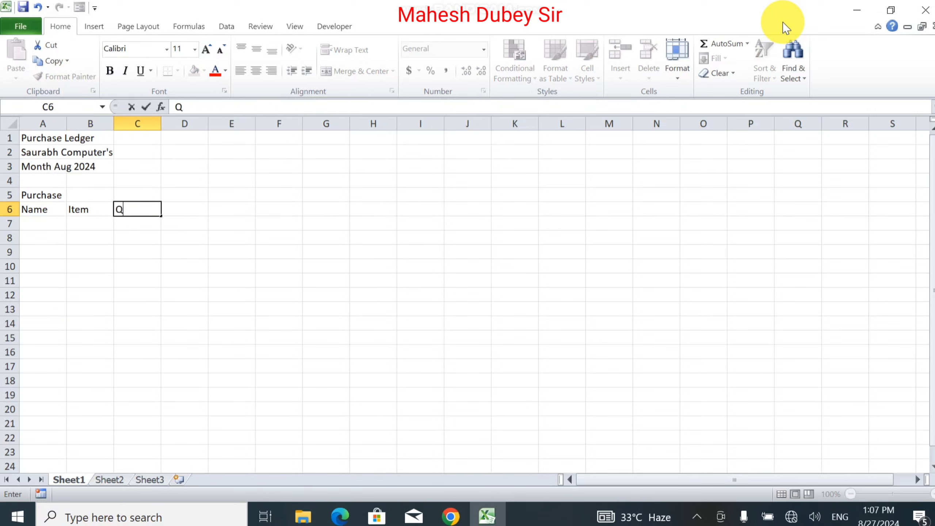
{"action": "type", "text": "ty"}
{"action": "key", "text": "Tab"}
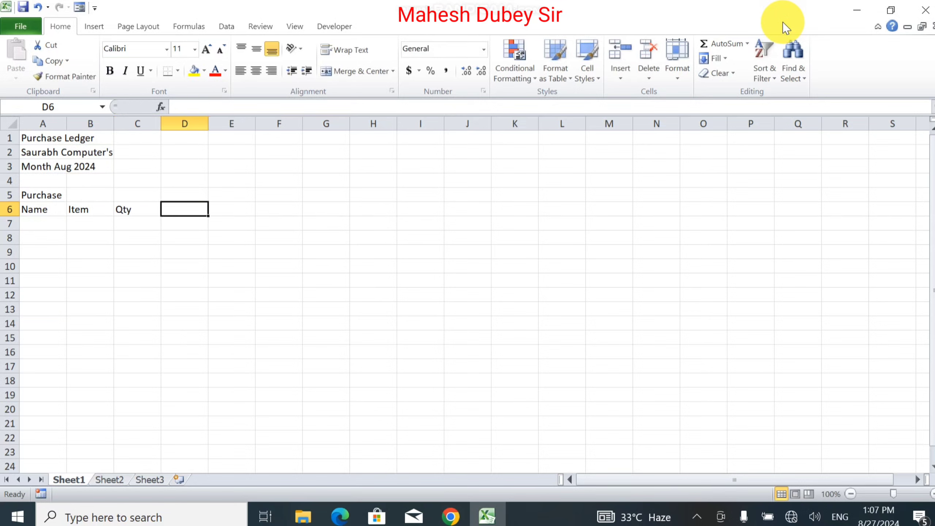
Add the column headings Rate and Amount in cells D6 and E6.
{"action": "type", "text": "Rate"}
{"action": "key", "text": "Tab"}
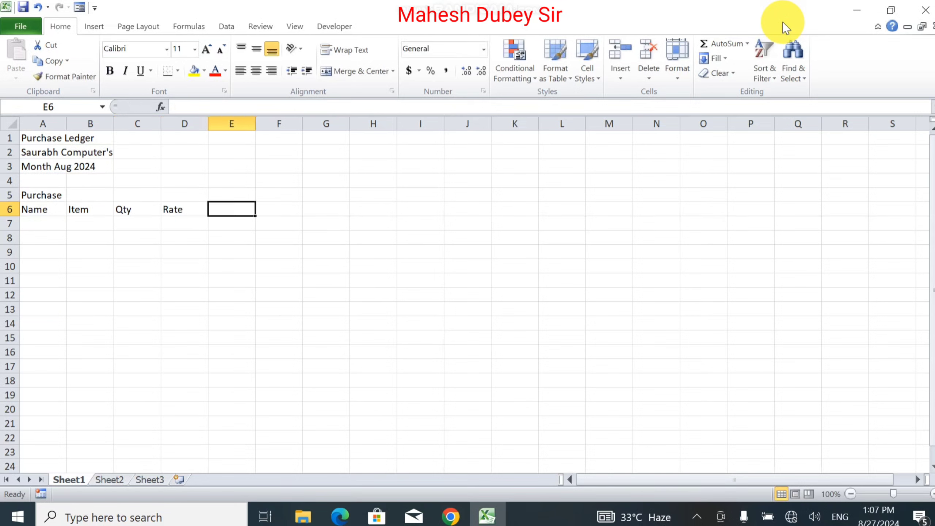
{"action": "type", "text": "Aoun"}
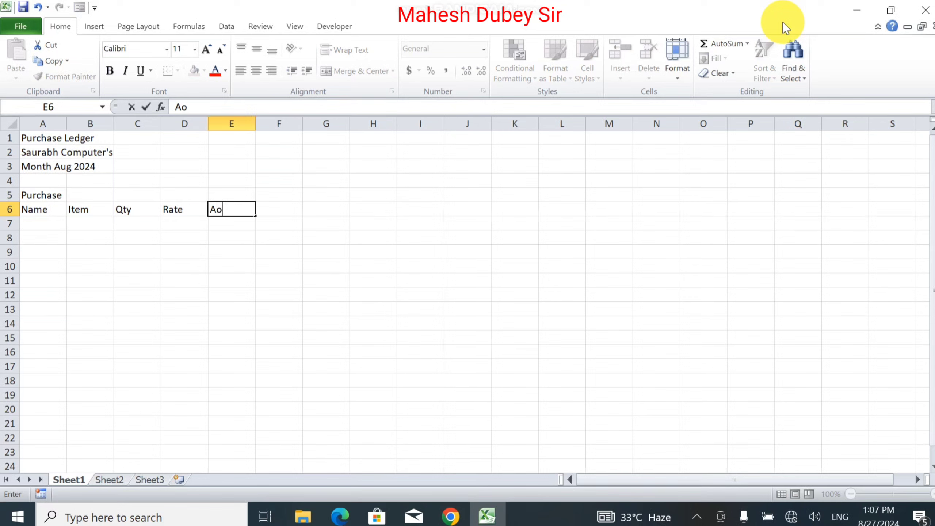
{"action": "key", "text": "BackSpace"}
{"action": "key", "text": "BackSpace"}
{"action": "key", "text": "BackSpace"}
{"action": "type", "text": "mount"}
{"action": "key", "text": "Tab"}
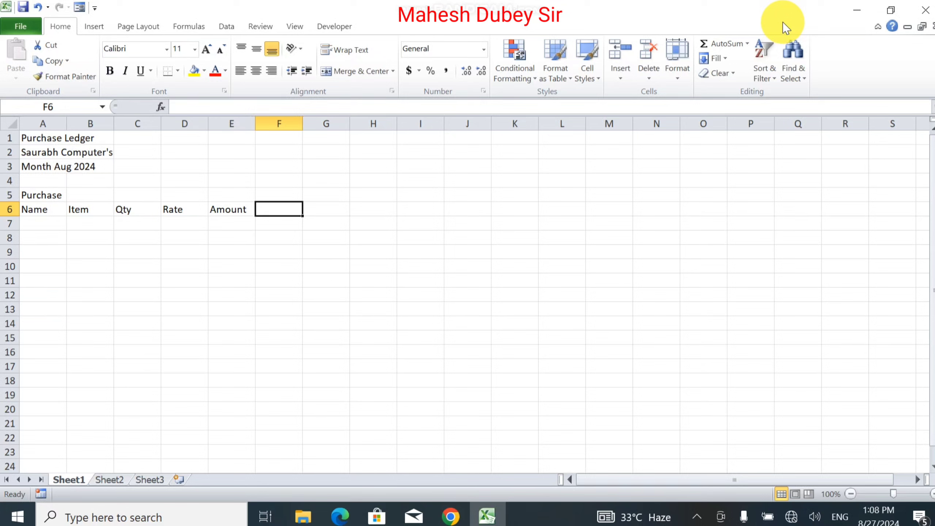
Insert a sheet column before the Name column and enter the heading Sr in cell A6.
{"action": "key", "text": "Left"}
{"action": "key", "text": "Left"}
{"action": "key", "text": "Left"}
{"action": "key", "text": "Left"}
{"action": "key", "text": "Left"}
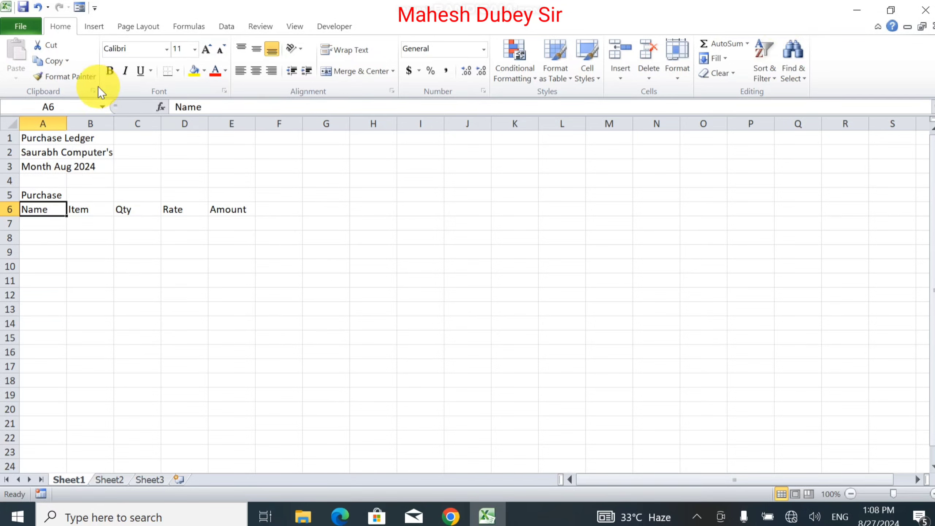
{"action": "left_click", "coordinate": [617, 70]}
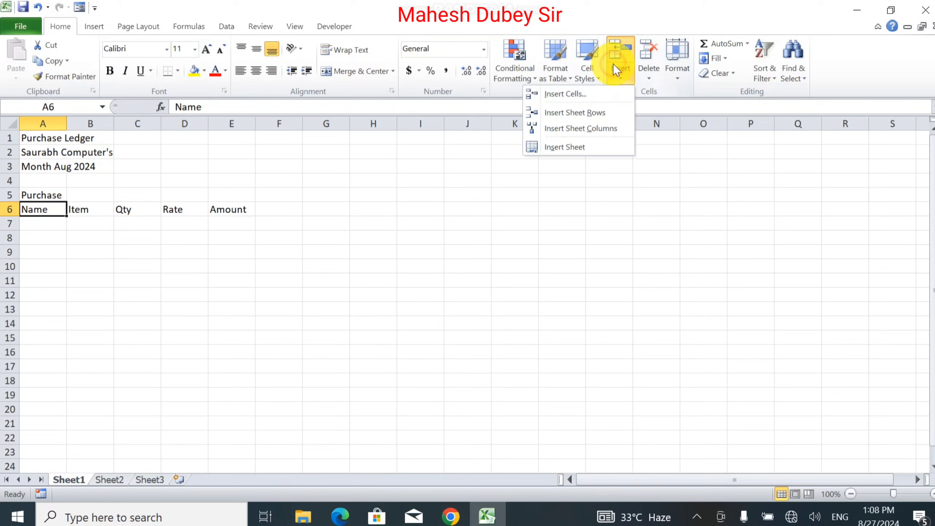
{"action": "left_click", "coordinate": [596, 127]}
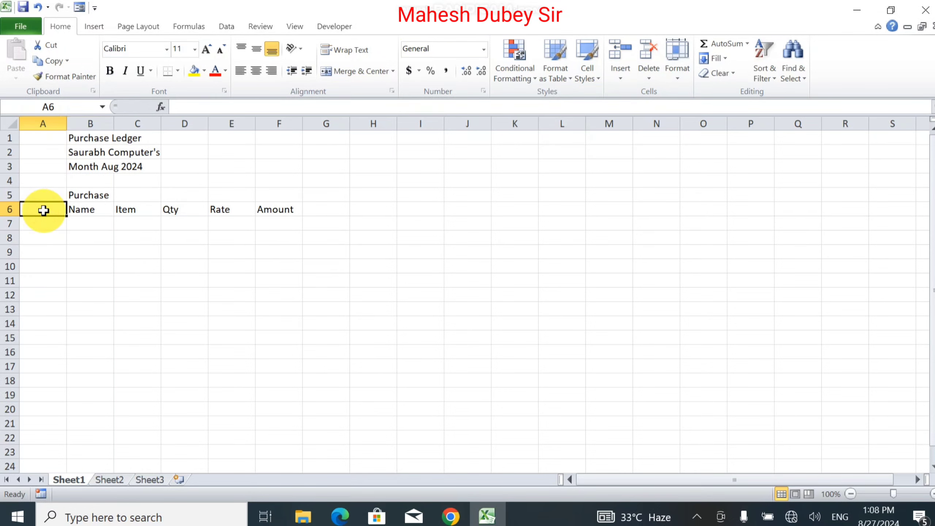
{"action": "type", "text": "Sr"}
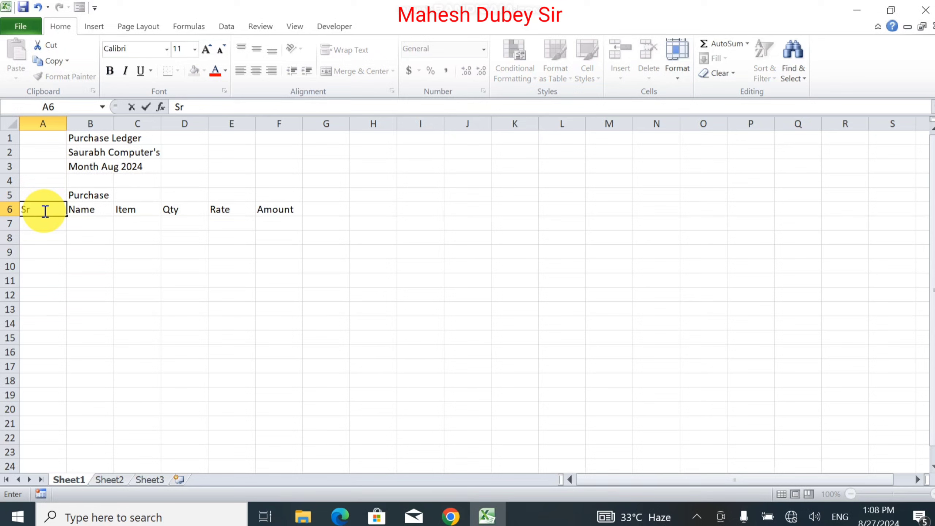
{"action": "key", "text": "Up"}
Copy the Purchase heading block in the range A5:F6.
{"action": "key", "text": "Up"}
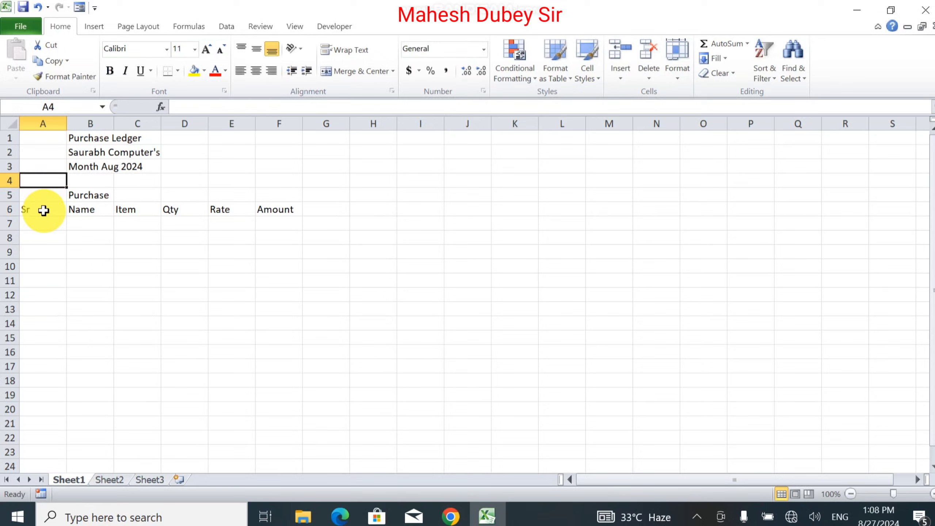
{"action": "key", "text": "Down"}
{"action": "key", "text": "Down"}
{"action": "key", "text": "Down"}
{"action": "key", "text": "Up"}
{"action": "key", "text": "Up"}
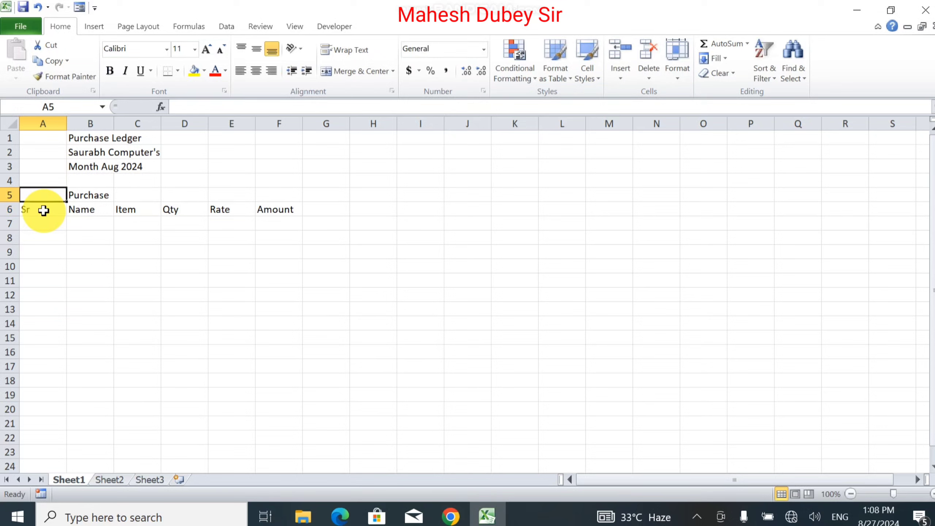
{"action": "key", "text": "shift+Right"}
{"action": "key", "text": "shift+Right"}
{"action": "key", "text": "shift+Right"}
{"action": "key", "text": "shift+Right"}
{"action": "key", "text": "shift+Right"}
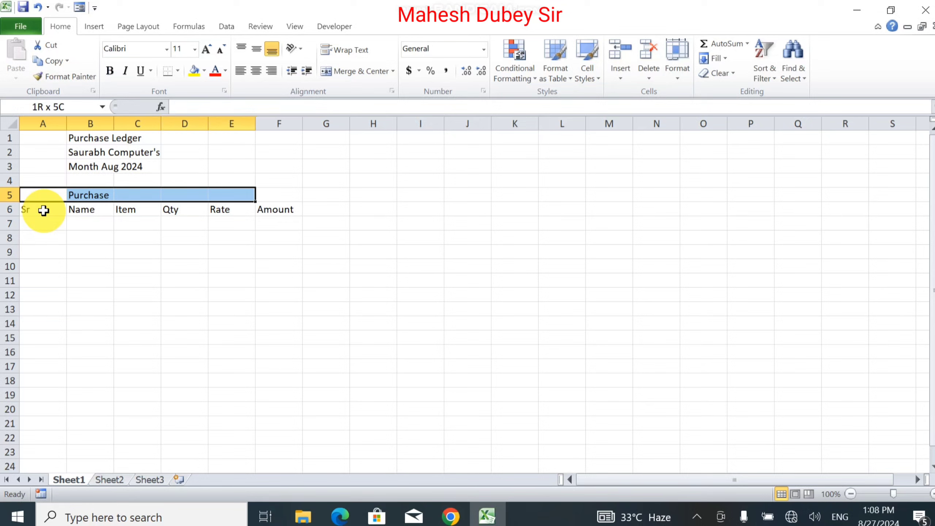
{"action": "key", "text": "shift+Down"}
{"action": "key", "text": "ctrl+c"}
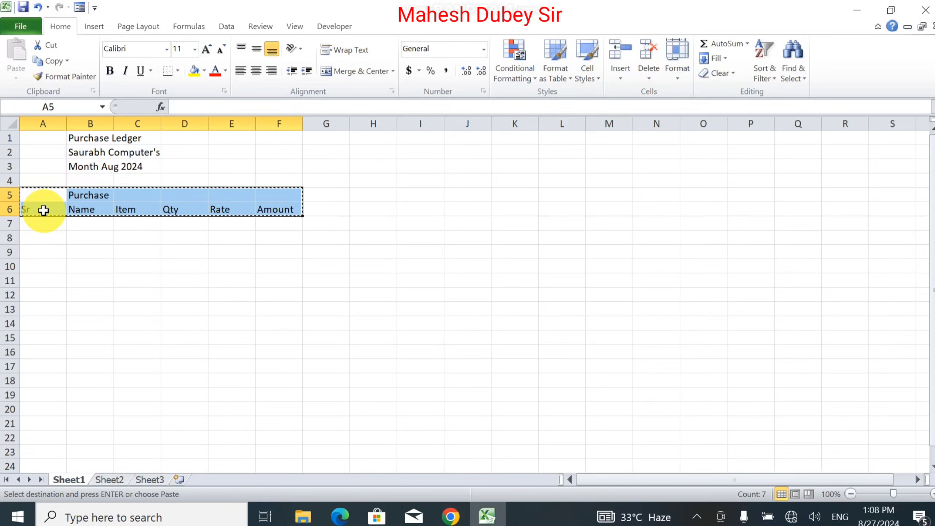
Paste the copied heading block starting at cell H5, leaving column G empty.
{"action": "key", "text": "Right"}
{"action": "key", "text": "Right"}
{"action": "key", "text": "Right"}
{"action": "key", "text": "Right"}
{"action": "key", "text": "Right"}
{"action": "key", "text": "Right"}
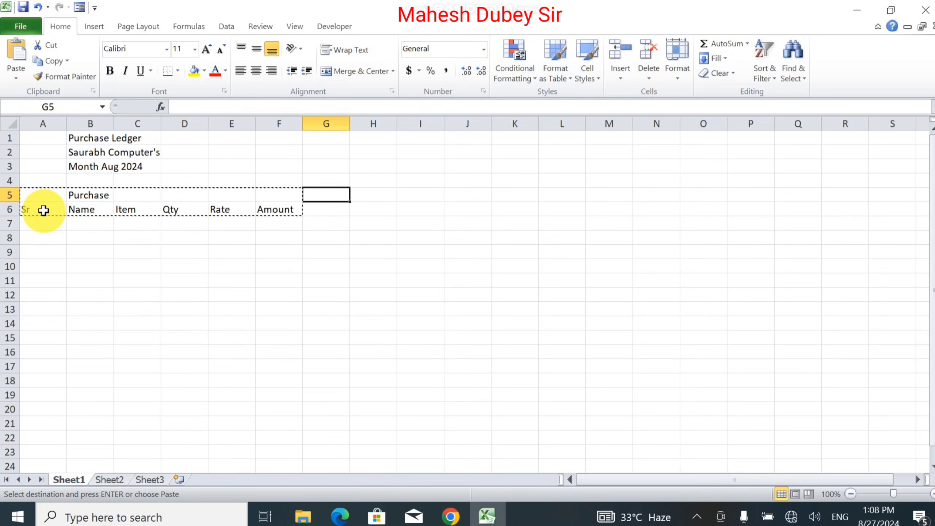
{"action": "key", "text": "Right"}
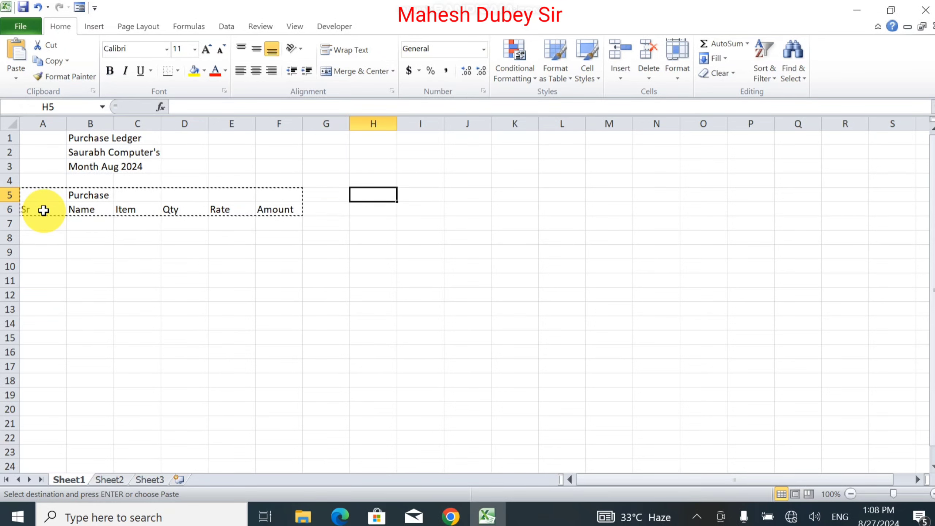
{"action": "key", "text": "ctrl+v"}
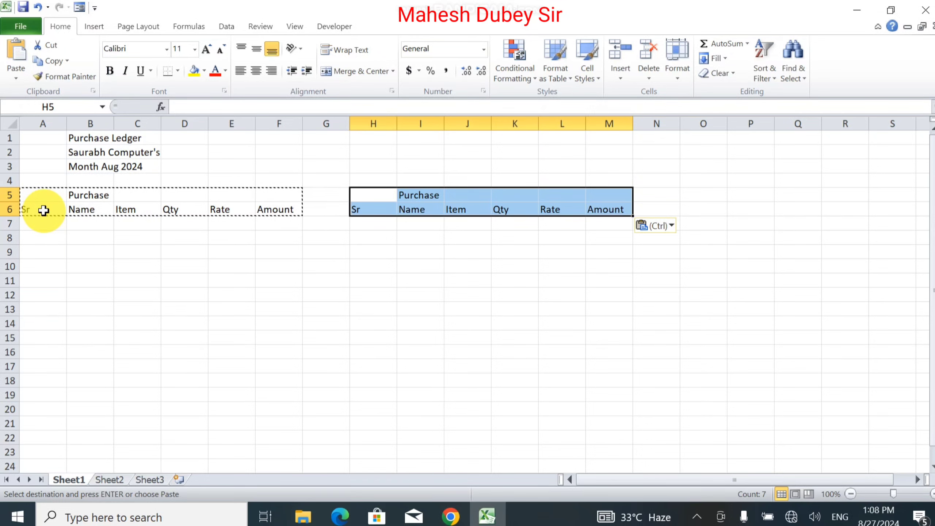
Replace the pasted block's heading in cell I5 with Sales and move to cell O5.
{"action": "key", "text": "Up"}
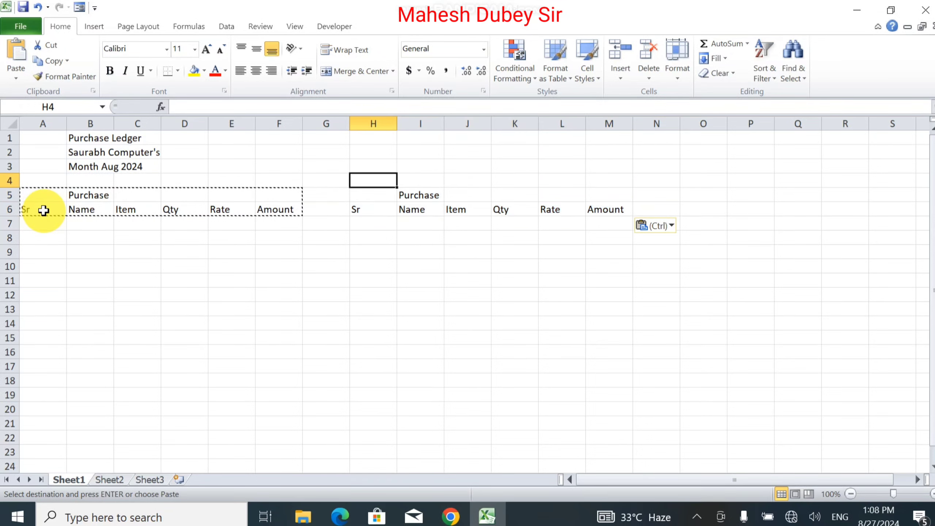
{"action": "key", "text": "Down"}
{"action": "key", "text": "Right"}
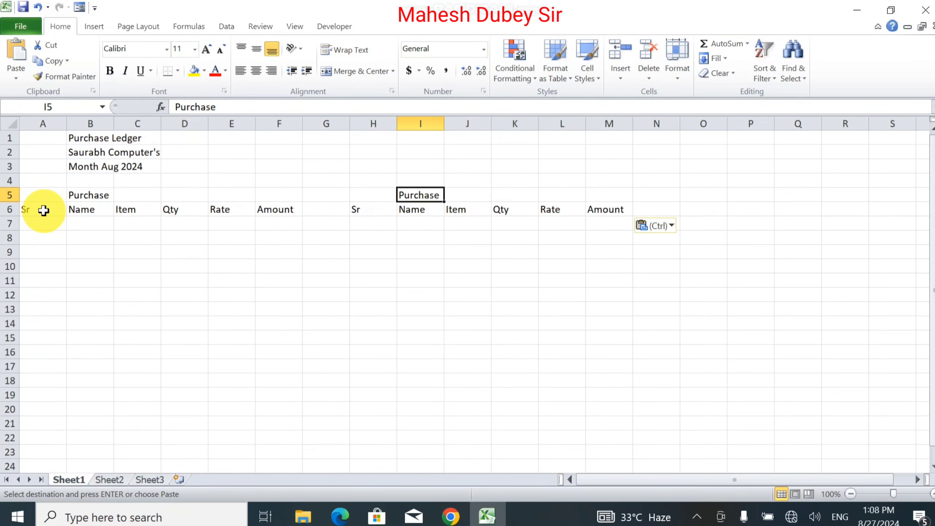
{"action": "type", "text": "Sales"}
{"action": "key", "text": "Right"}
{"action": "key", "text": "Right"}
{"action": "key", "text": "Right"}
{"action": "key", "text": "Right"}
{"action": "key", "text": "Right"}
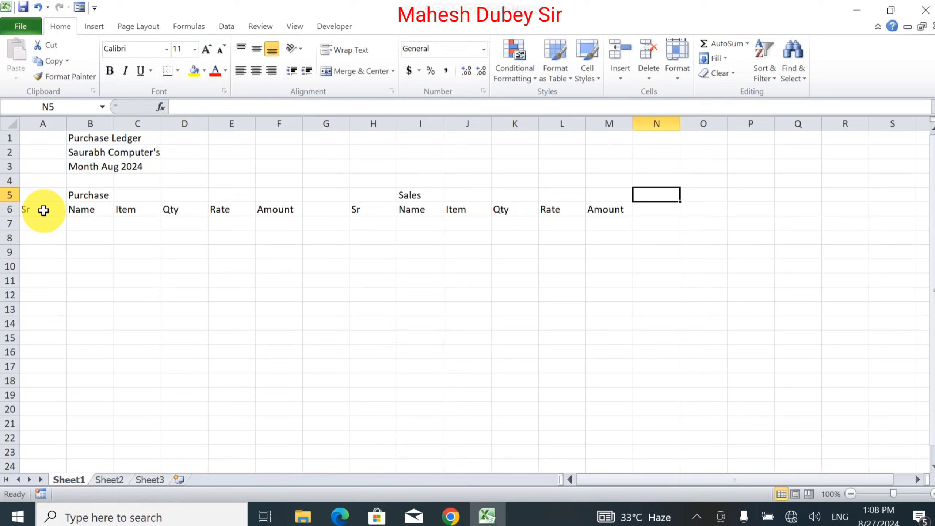
{"action": "key", "text": "Right"}
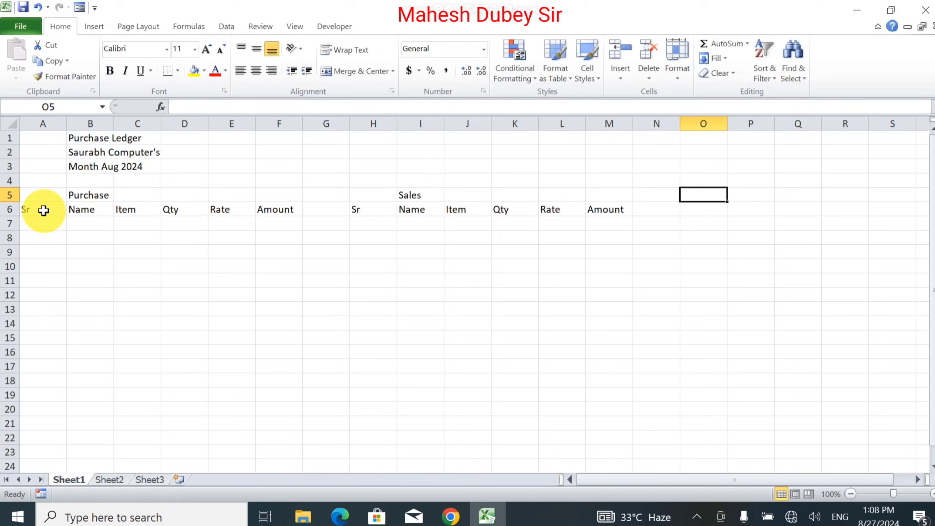
Enter the heading Closing Stock in cell O5.
{"action": "type", "text": "Closing"}
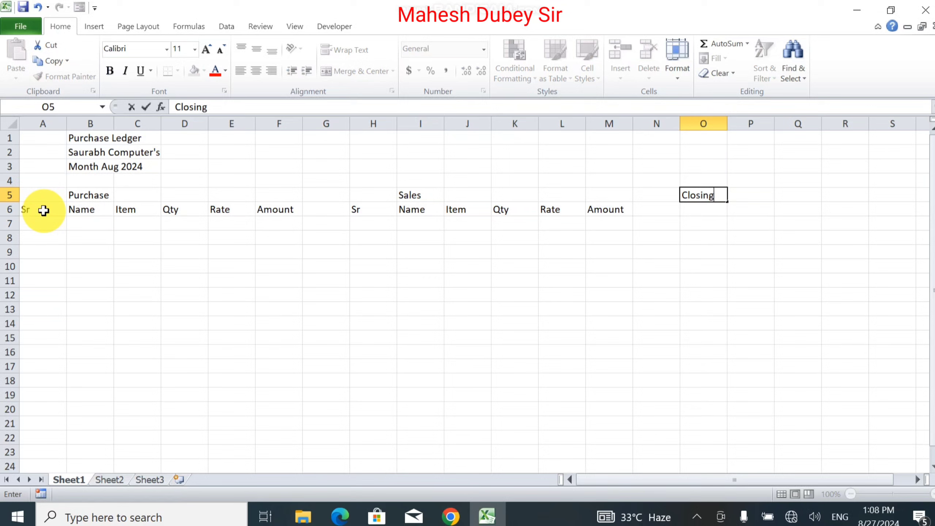
{"action": "type", "text": " Stok"}
{"action": "key", "text": "BackSpace"}
{"action": "type", "text": "ck"}
{"action": "key", "text": "Return"}
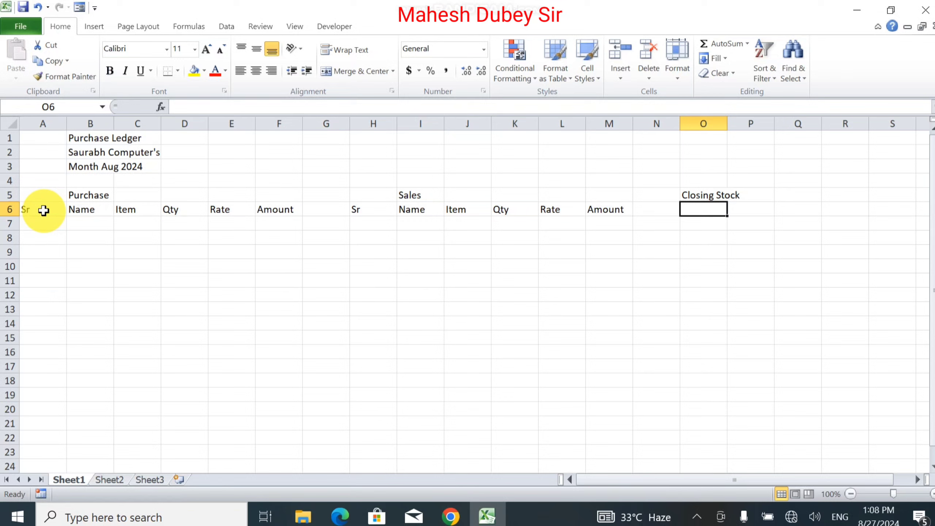
Enter the column heading Balance QTY in cell O6 under Closing Stock.
{"action": "type", "text": "Qty"}
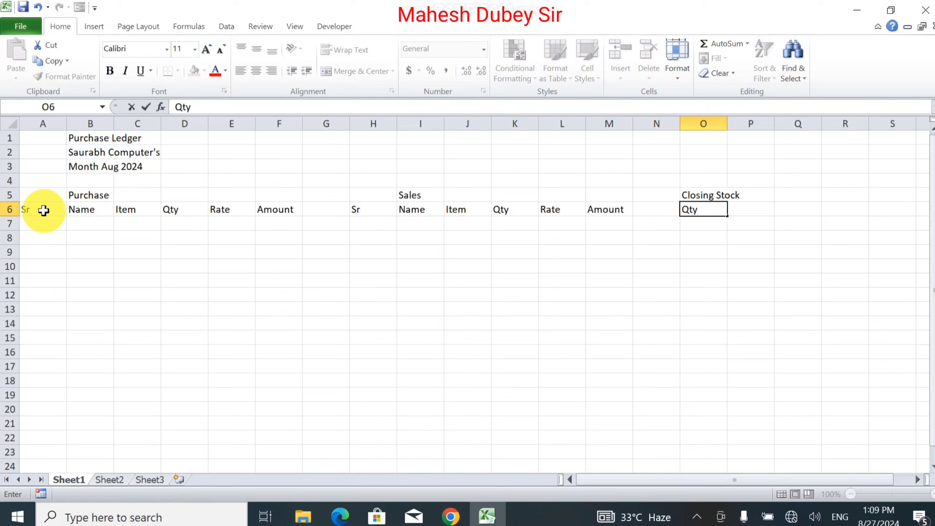
{"action": "key", "text": "BackSpace"}
{"action": "key", "text": "BackSpace"}
{"action": "key", "text": "BackSpace"}
{"action": "type", "text": "Balance Q"}
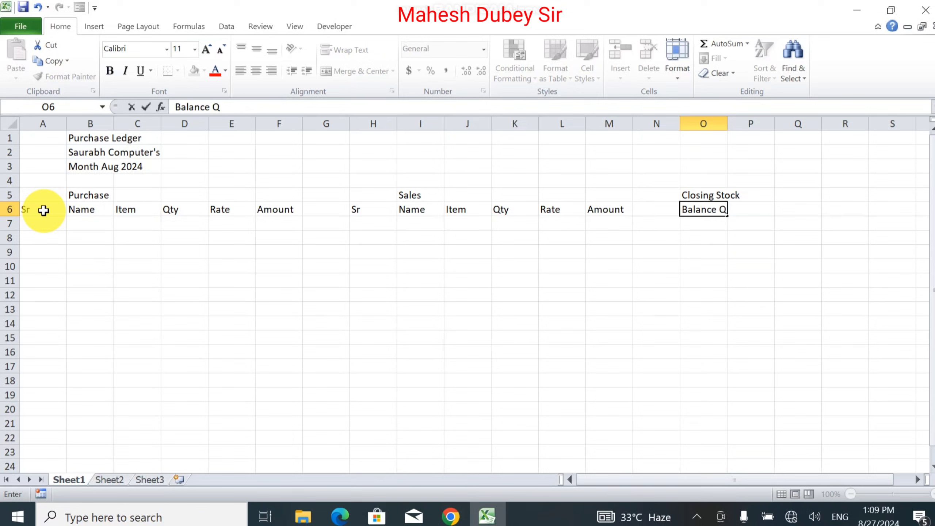
{"action": "type", "text": "TY"}
{"action": "key", "text": "Tab"}
Enter the column headings Rate Amount in cell P6 and Profit/Loss in cell Q6.
{"action": "type", "text": "Rate"}
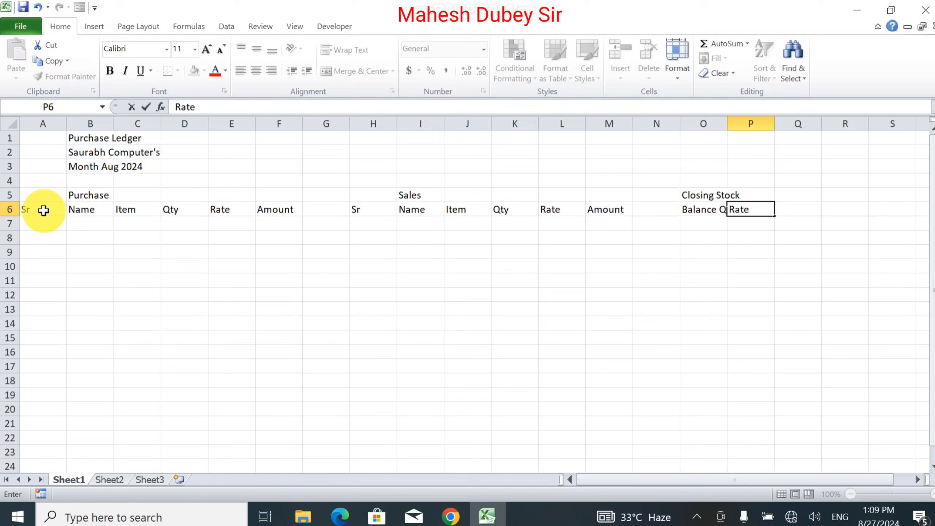
{"action": "type", "text": " Aount"}
{"action": "key", "text": "BackSpace"}
{"action": "key", "text": "BackSpace"}
{"action": "key", "text": "BackSpace"}
{"action": "key", "text": "BackSpace"}
{"action": "type", "text": "mount"}
{"action": "key", "text": "Tab"}
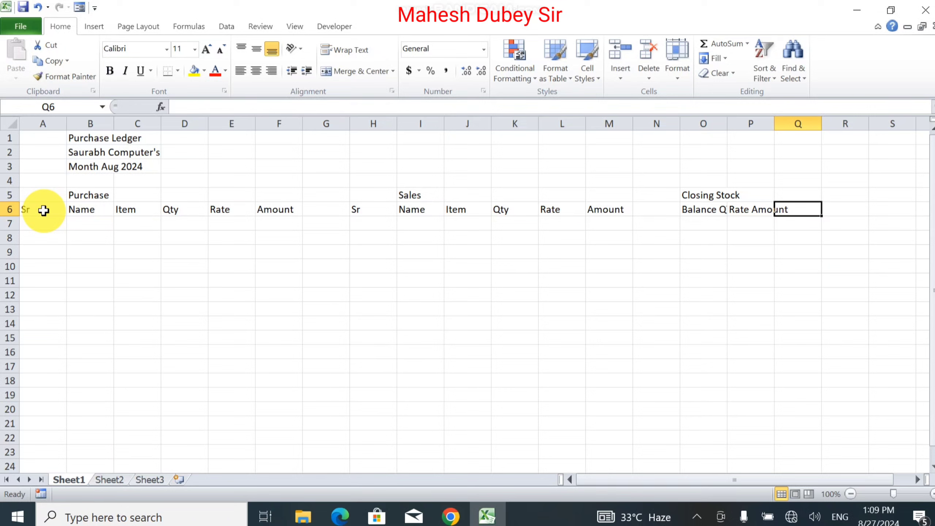
{"action": "type", "text": "Pro"}
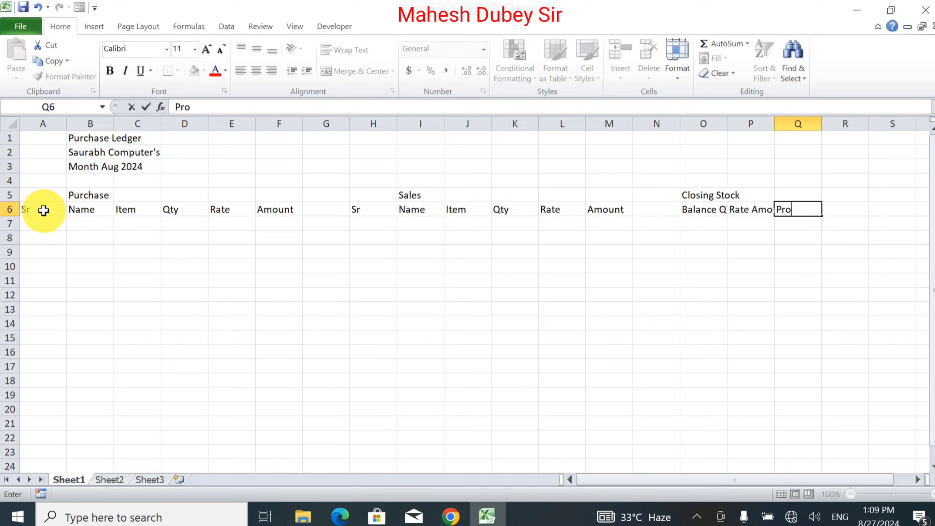
{"action": "type", "text": "fit/Loss"}
{"action": "key", "text": "Tab"}
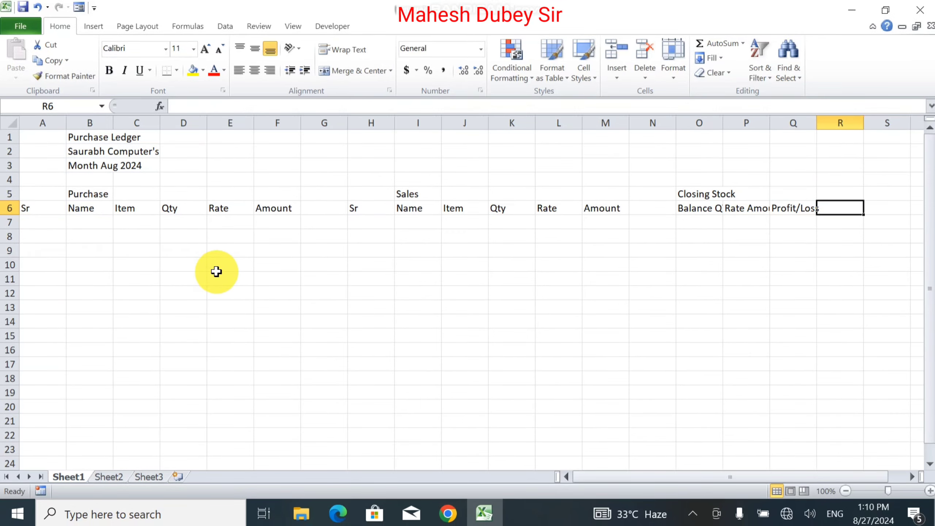
Merge and center the Purchase Ledger title across the range A1:Q1.
{"action": "left_click", "coordinate": [218, 277]}
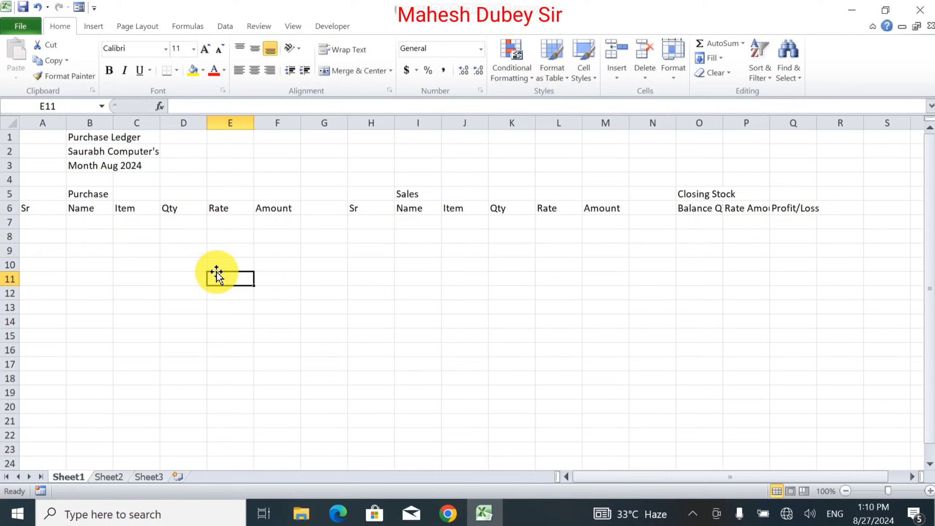
{"action": "key", "text": "Left"}
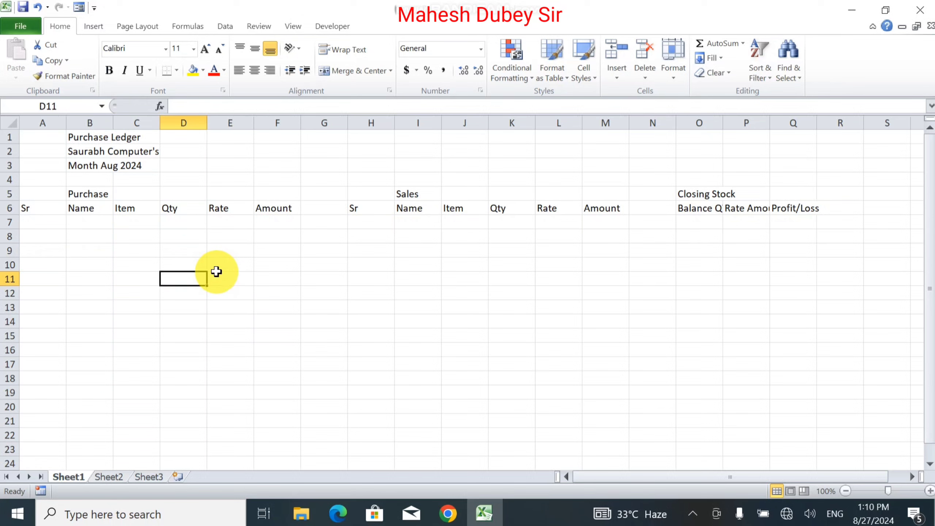
{"action": "key", "text": "Home"}
{"action": "key", "text": "Up"}
{"action": "key", "text": "Up"}
{"action": "key", "text": "Up"}
{"action": "key", "text": "Up"}
{"action": "key", "text": "Up"}
{"action": "key", "text": "Up"}
{"action": "key", "text": "Up"}
{"action": "key", "text": "Up"}
{"action": "key", "text": "Up"}
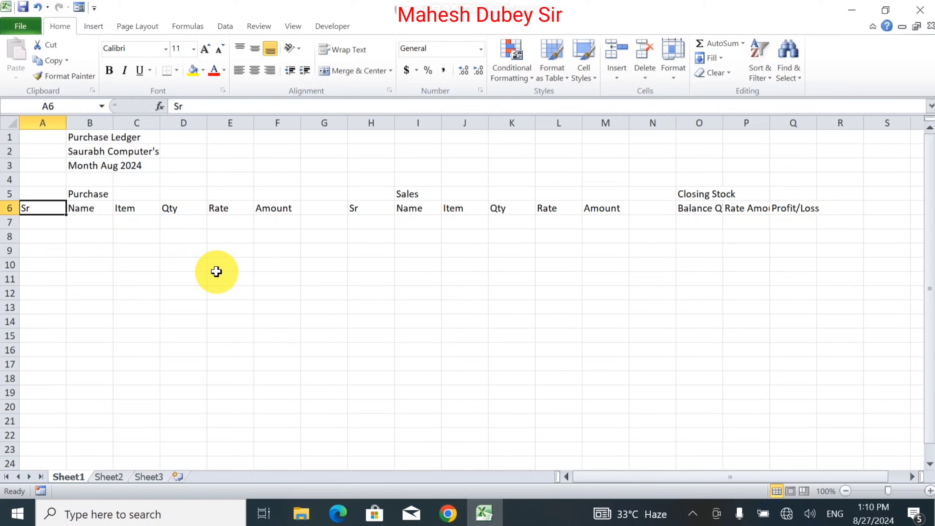
{"action": "key", "text": "Up"}
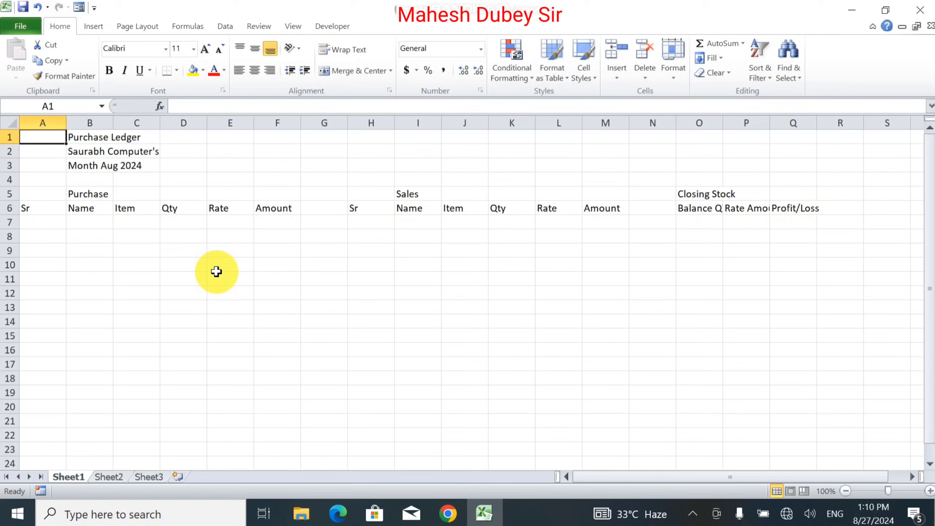
{"action": "key", "text": "shift+Right"}
{"action": "key", "text": "shift+Right"}
{"action": "key", "text": "shift+Right"}
{"action": "key", "text": "shift+Right"}
{"action": "key", "text": "shift+Right"}
{"action": "key", "text": "shift+Right"}
{"action": "key", "text": "shift+Right"}
{"action": "key", "text": "shift+Right"}
{"action": "key", "text": "shift+Right"}
{"action": "key", "text": "shift+Right"}
{"action": "key", "text": "shift+Right"}
{"action": "key", "text": "shift+Right"}
{"action": "key", "text": "shift+Right"}
{"action": "key", "text": "shift+Right"}
{"action": "key", "text": "shift+Right"}
{"action": "key", "text": "shift+Right"}
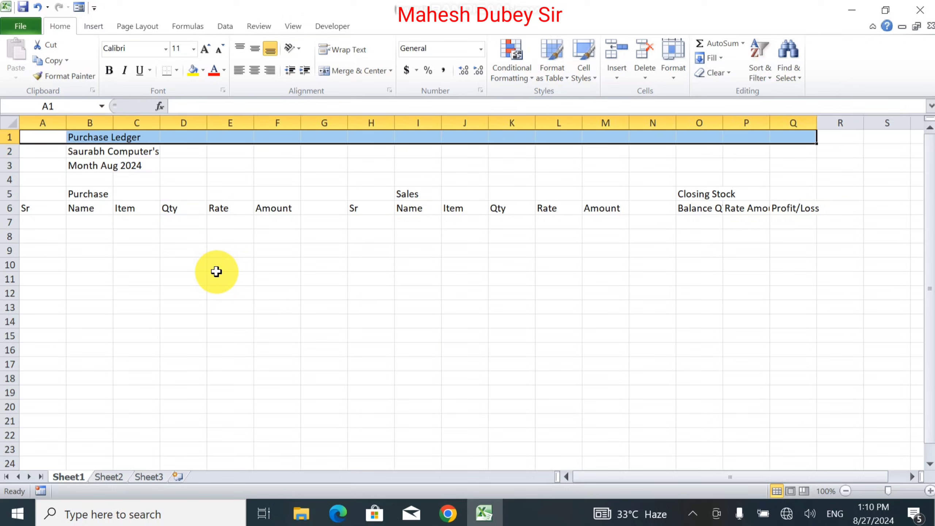
{"action": "left_click", "coordinate": [344, 72]}
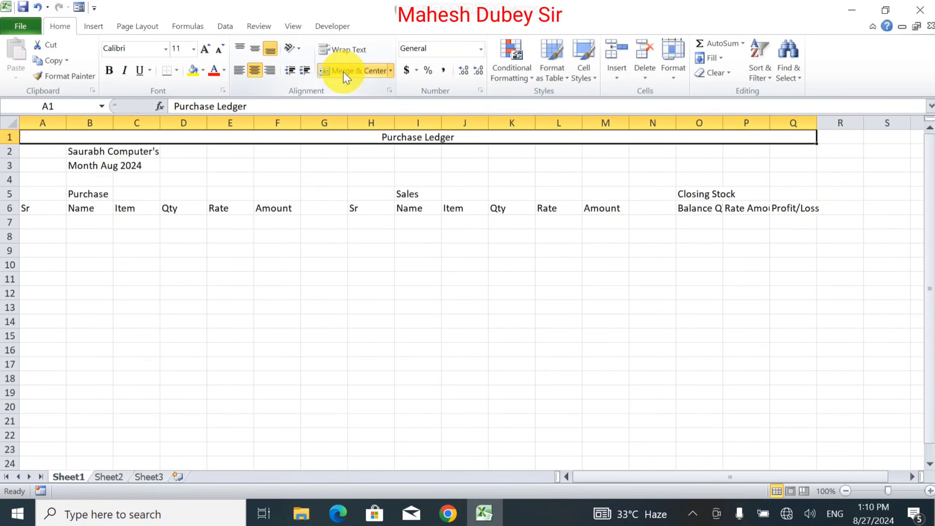
Make the Purchase Ledger title bold with font size 12.
{"action": "left_click", "coordinate": [205, 55]}
{"action": "left_click", "coordinate": [204, 54]}
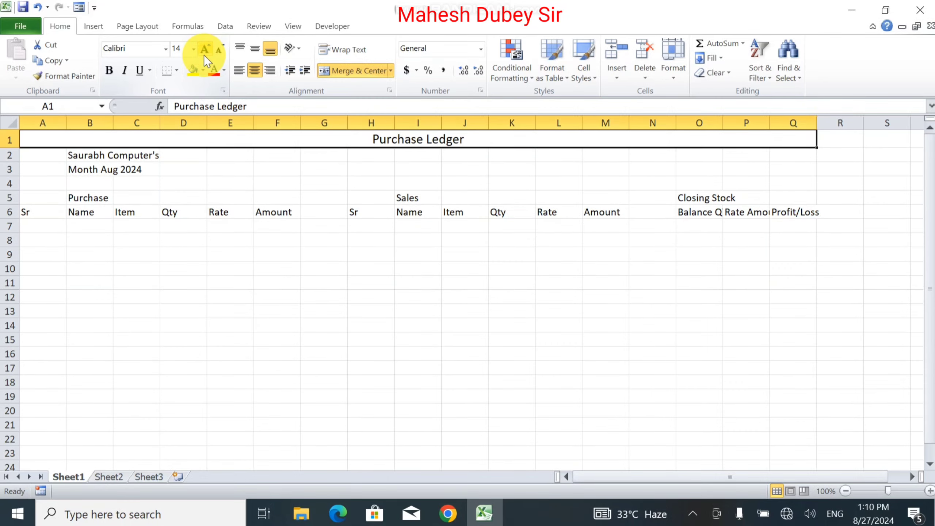
{"action": "left_click", "coordinate": [113, 76]}
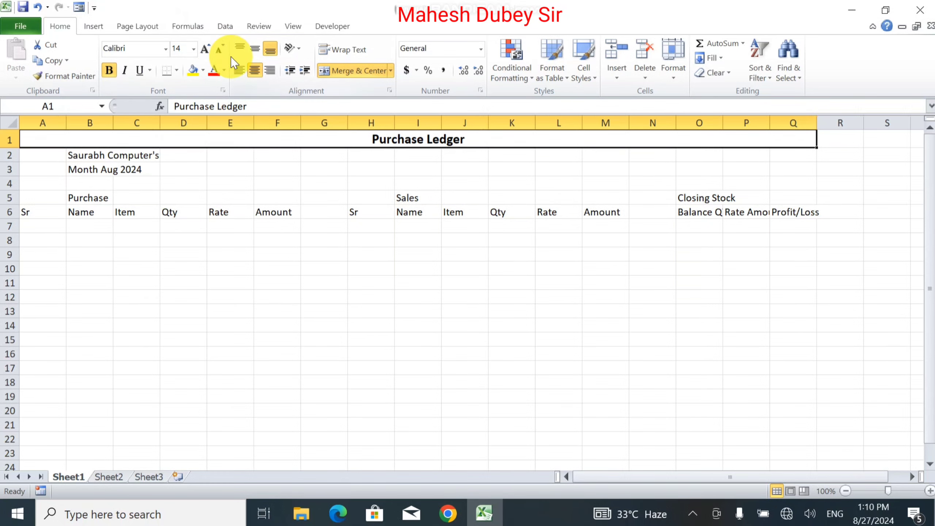
{"action": "left_click", "coordinate": [220, 49]}
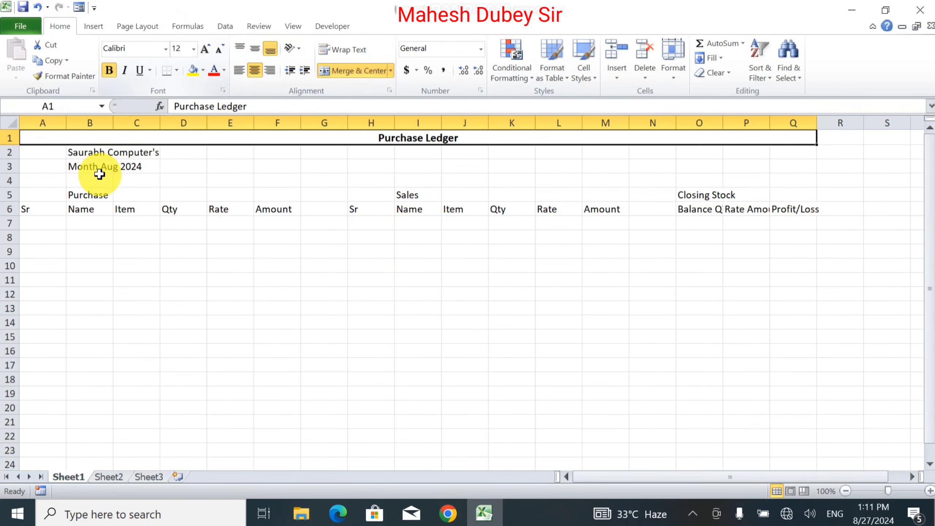
Merge and center the Saurabh Computer's line across the range A2:Q2.
{"action": "left_click", "coordinate": [56, 153]}
{"action": "key", "text": "shift+Right"}
{"action": "key", "text": "shift+Right"}
{"action": "key", "text": "shift+Right"}
{"action": "key", "text": "shift+Right"}
{"action": "key", "text": "shift+Right"}
{"action": "key", "text": "shift+Right"}
{"action": "key", "text": "shift+Right"}
{"action": "key", "text": "shift+Right"}
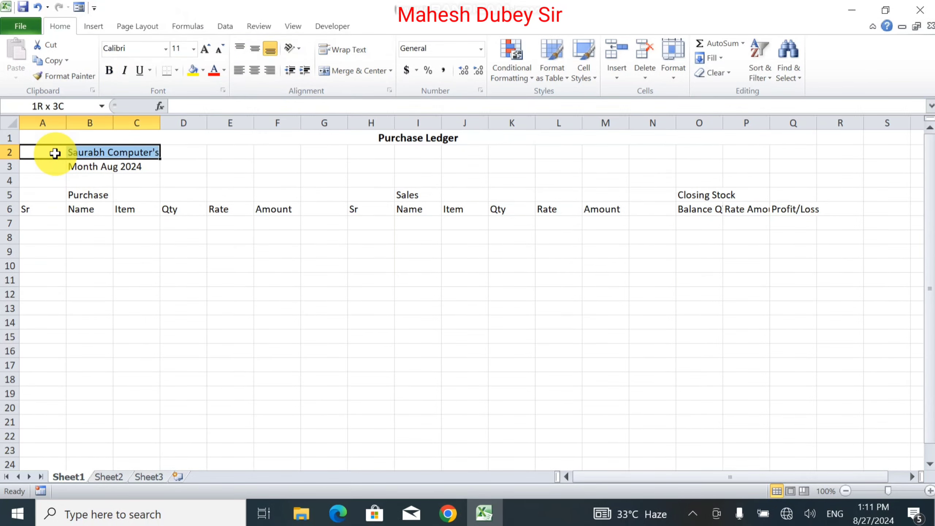
{"action": "key", "text": "shift+Right"}
{"action": "key", "text": "shift+Right"}
{"action": "key", "text": "shift+Right"}
{"action": "key", "text": "shift+Right"}
{"action": "key", "text": "shift+Right"}
{"action": "key", "text": "shift+Right"}
{"action": "key", "text": "shift+Right"}
{"action": "key", "text": "shift+Right"}
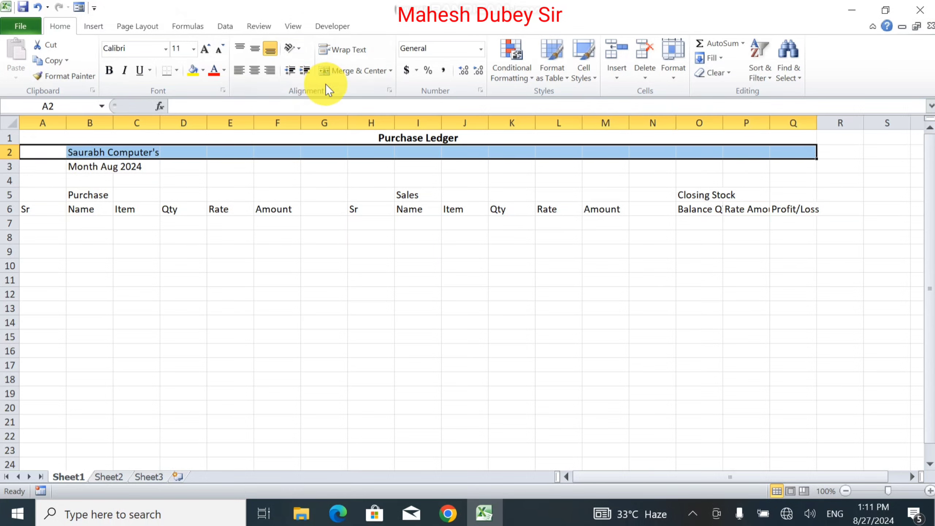
{"action": "left_click", "coordinate": [346, 73]}
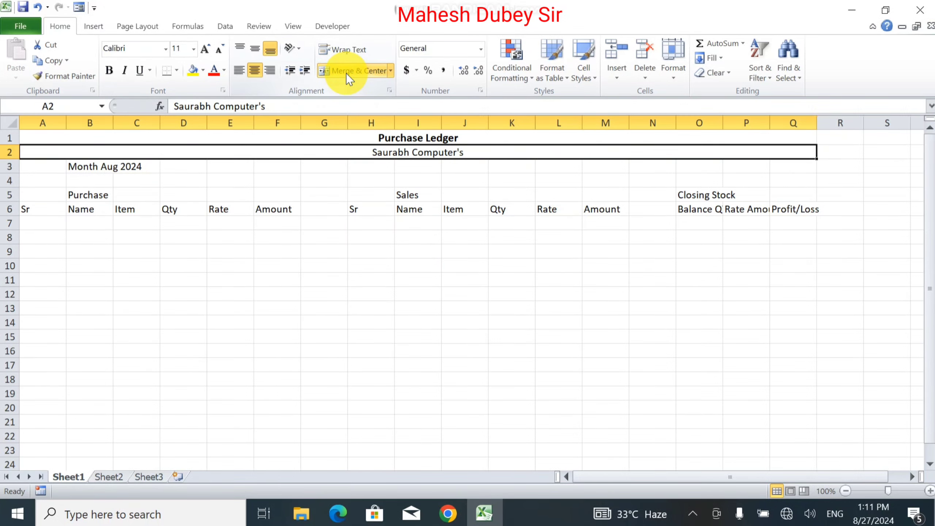
Format the merged company name in row 2 as bold with font size 16.
{"action": "left_click", "coordinate": [203, 51]}
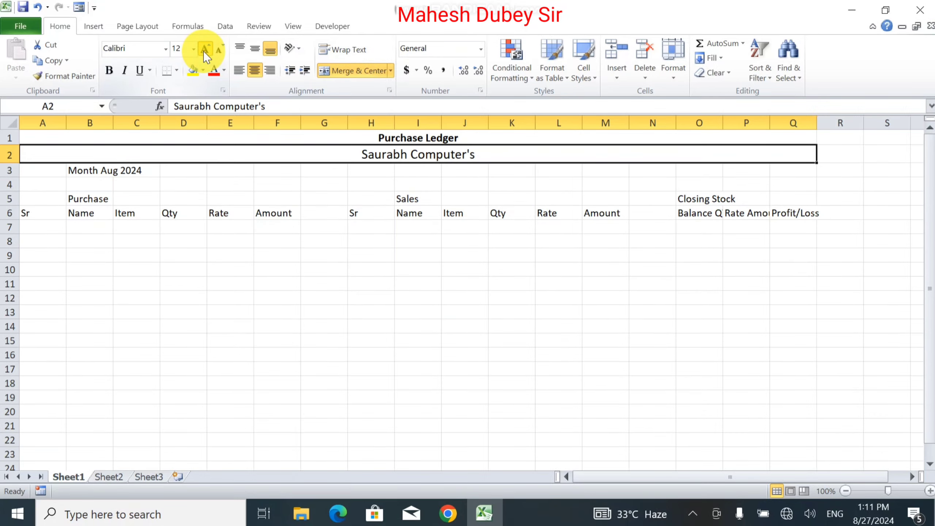
{"action": "left_click", "coordinate": [203, 51]}
{"action": "left_click", "coordinate": [203, 51]}
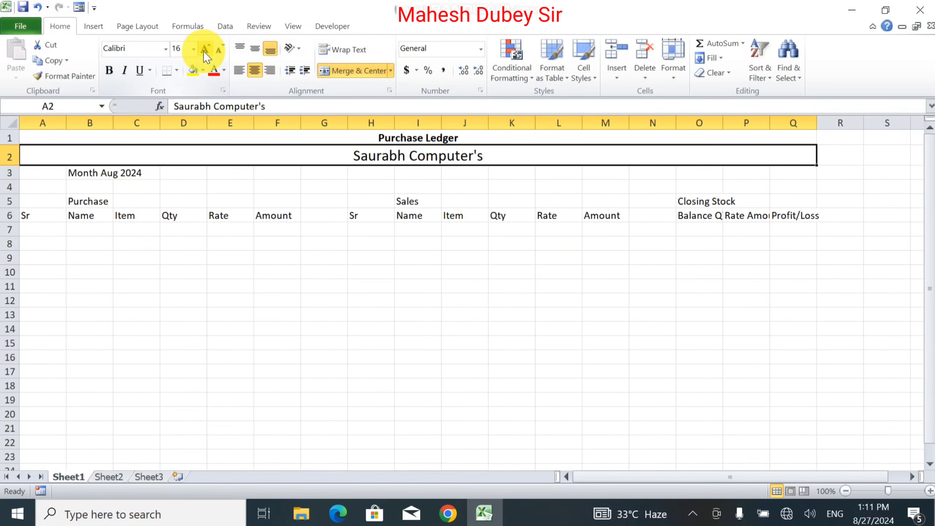
{"action": "left_click", "coordinate": [115, 74]}
Merge and center the Month Aug 2024 line across A3:Q3 and make it bold with font size 12.
{"action": "left_click", "coordinate": [61, 175]}
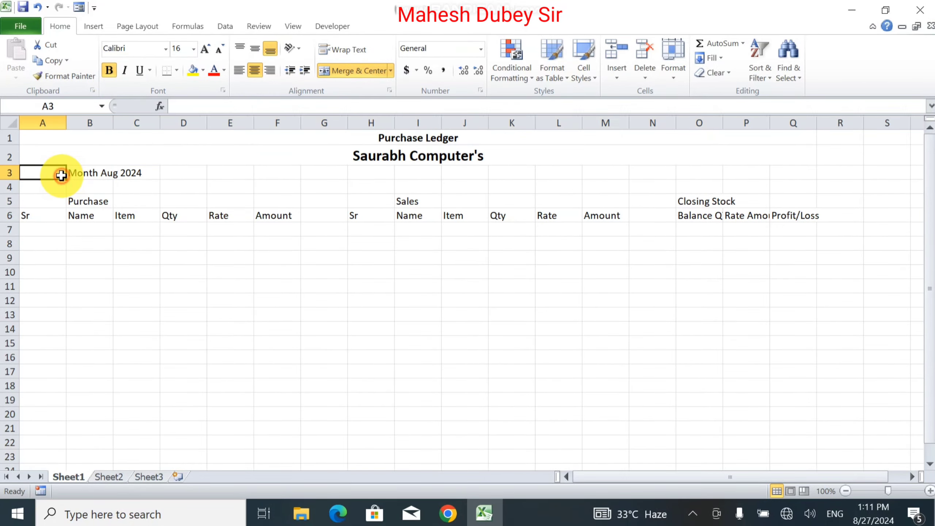
{"action": "key", "text": "shift+Right"}
{"action": "key", "text": "shift+Right"}
{"action": "key", "text": "shift+Right"}
{"action": "key", "text": "shift+Right"}
{"action": "key", "text": "shift+Right"}
{"action": "key", "text": "shift+Right"}
{"action": "key", "text": "shift+Right"}
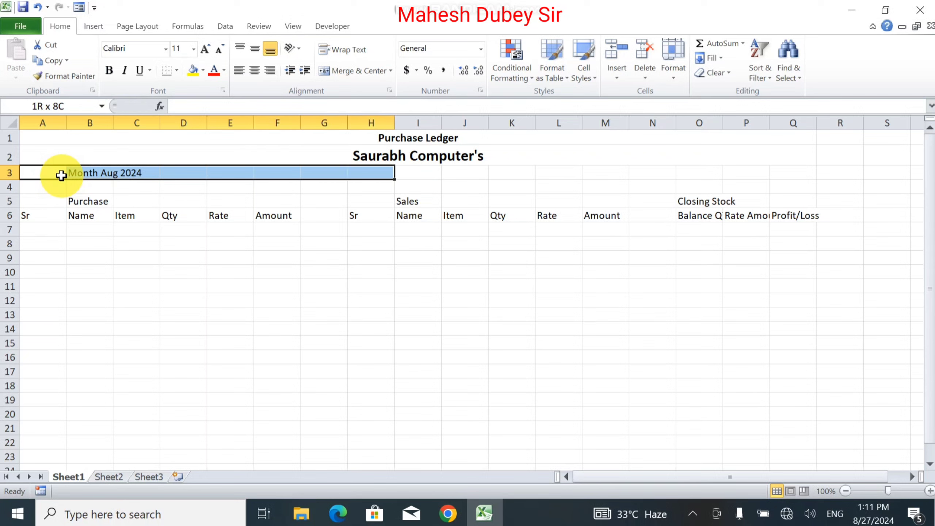
{"action": "key", "text": "shift+Right"}
{"action": "key", "text": "shift+Right"}
{"action": "key", "text": "shift+Right"}
{"action": "key", "text": "shift+Right"}
{"action": "key", "text": "shift+Right"}
{"action": "key", "text": "shift+Right"}
{"action": "key", "text": "shift+Right"}
{"action": "key", "text": "shift+Right"}
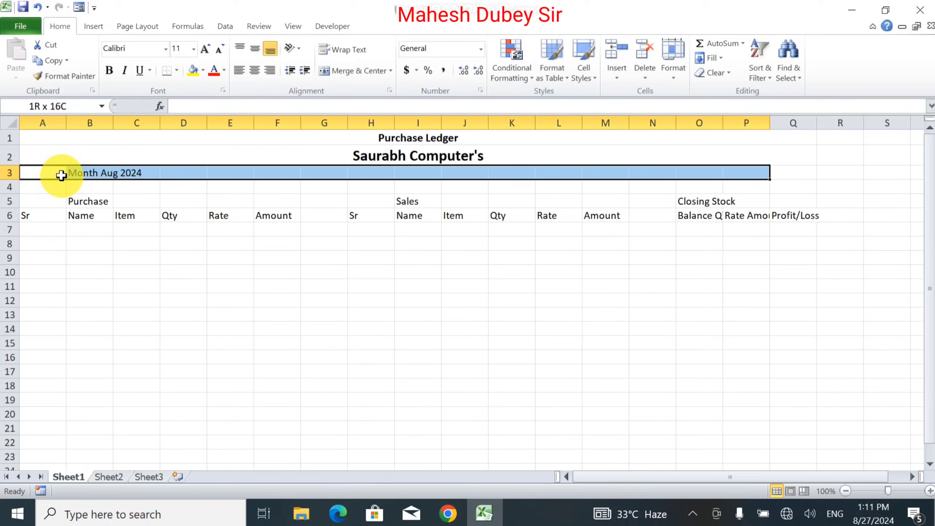
{"action": "key", "text": "shift+Right"}
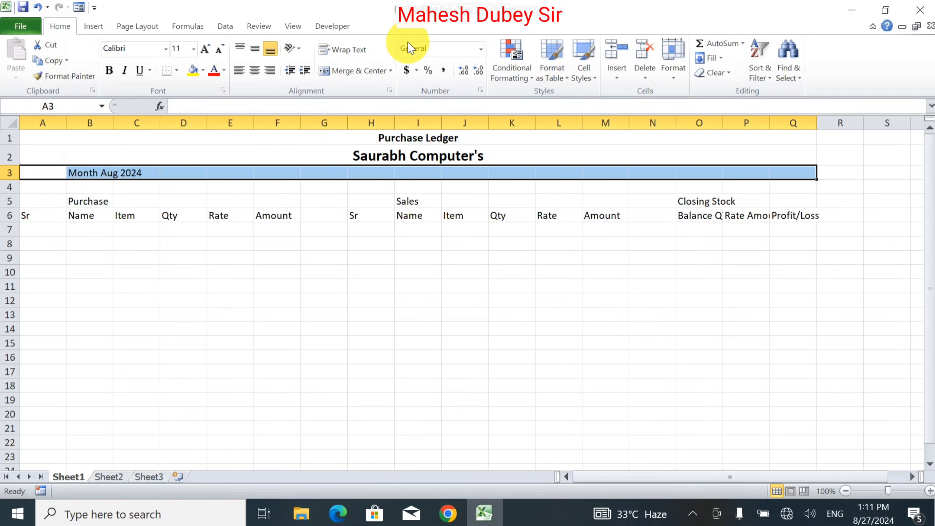
{"action": "left_click", "coordinate": [372, 69]}
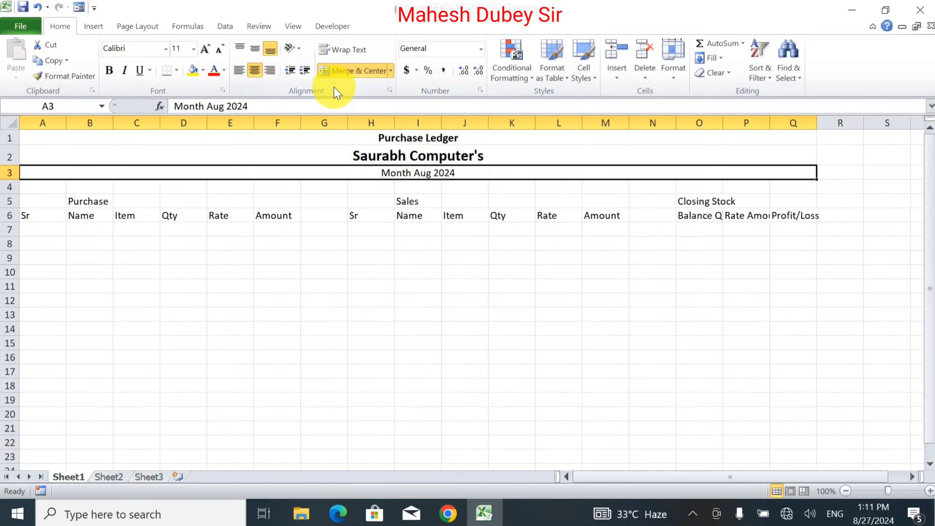
{"action": "left_click", "coordinate": [205, 50]}
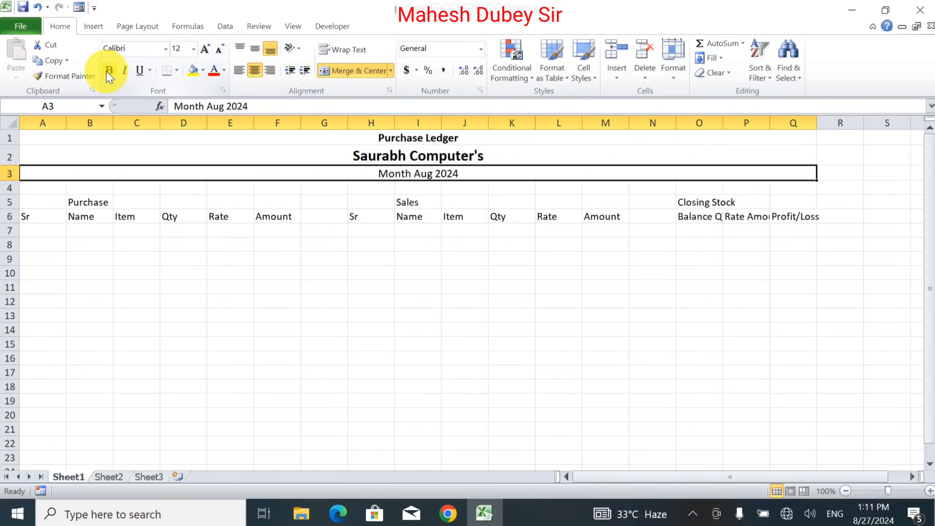
{"action": "left_click", "coordinate": [344, 302]}
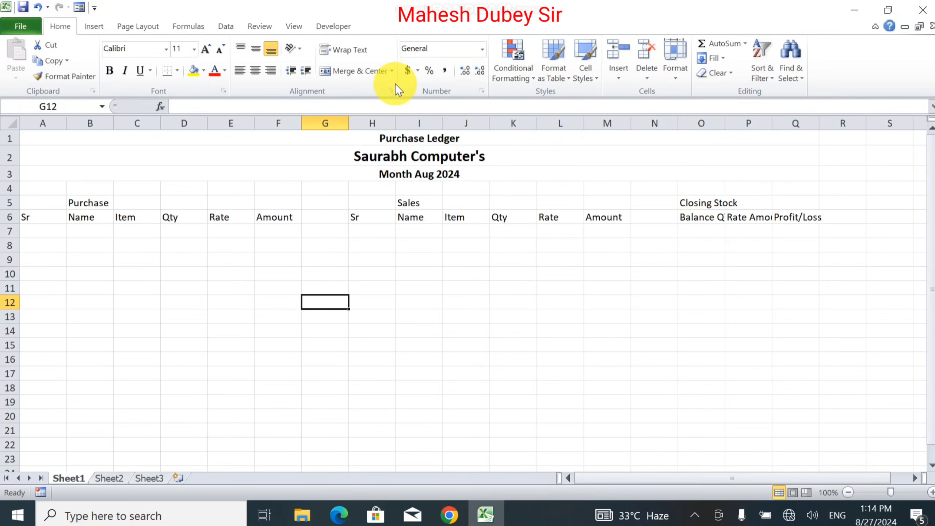
Merge and center the Purchase heading over its table across the range A5:F5.
{"action": "left_click", "coordinate": [99, 205]}
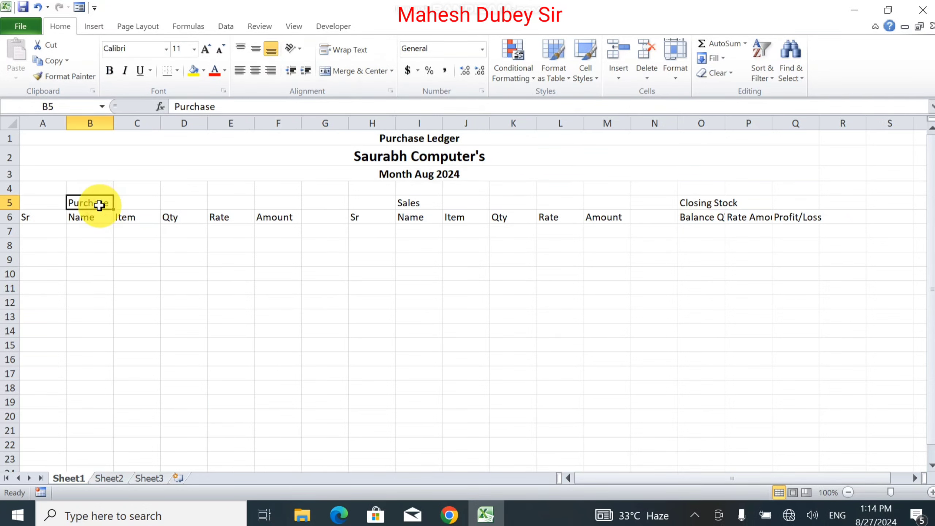
{"action": "left_click_drag", "start_coordinate": [53, 203], "coordinate": [271, 203]}
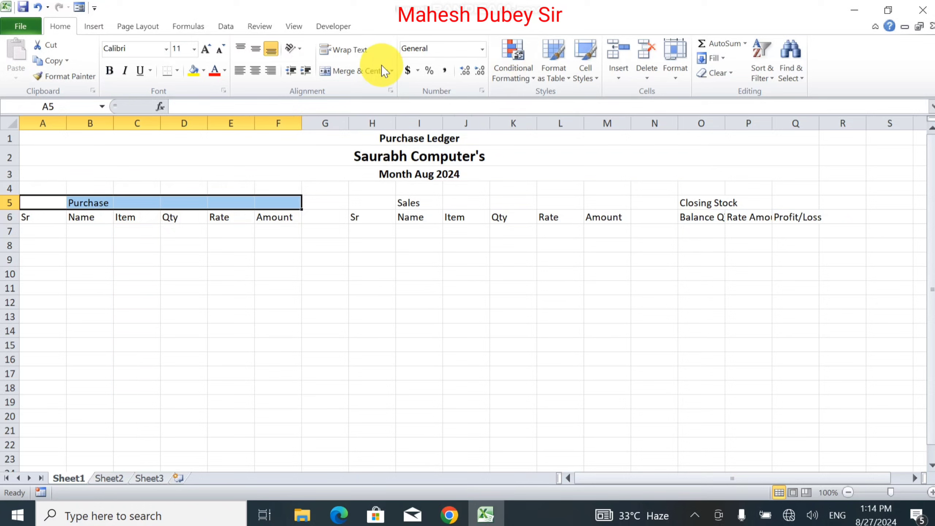
{"action": "left_click", "coordinate": [361, 71]}
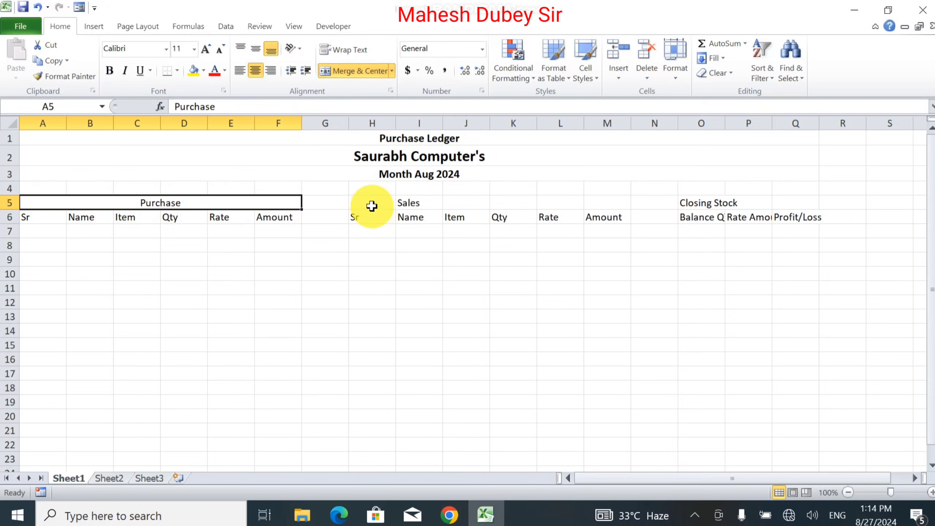
Merge and center the Sales heading across H5:M5 and the Closing Stock heading across O5:Q5.
{"action": "left_click_drag", "start_coordinate": [372, 206], "coordinate": [608, 203]}
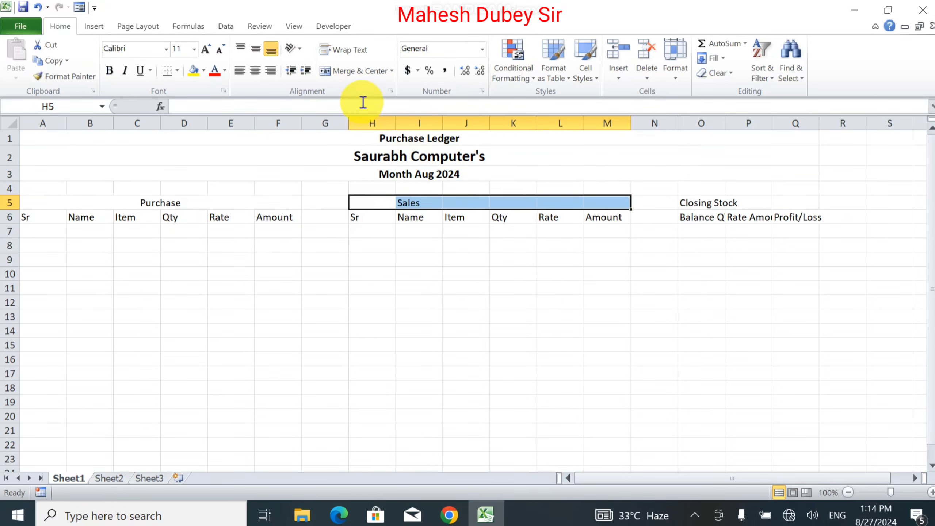
{"action": "left_click", "coordinate": [353, 71]}
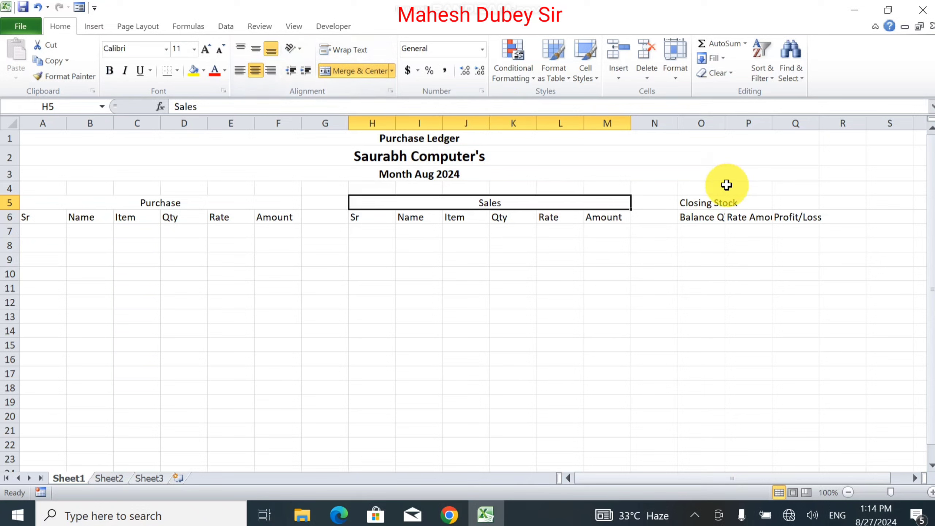
{"action": "left_click_drag", "start_coordinate": [705, 203], "coordinate": [792, 202]}
{"action": "left_click", "coordinate": [364, 72]}
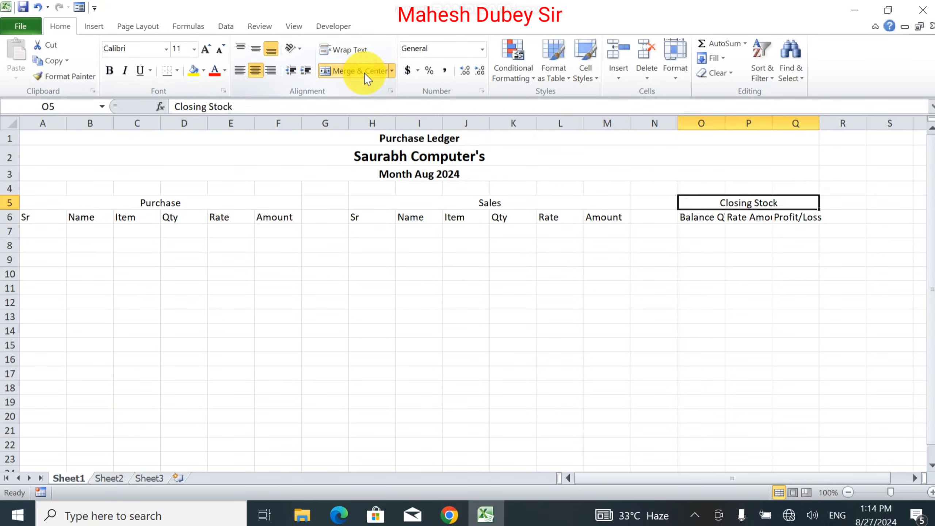
AutoFit the widths of columns A through Q to their contents.
{"action": "left_click_drag", "start_coordinate": [50, 125], "coordinate": [780, 146]}
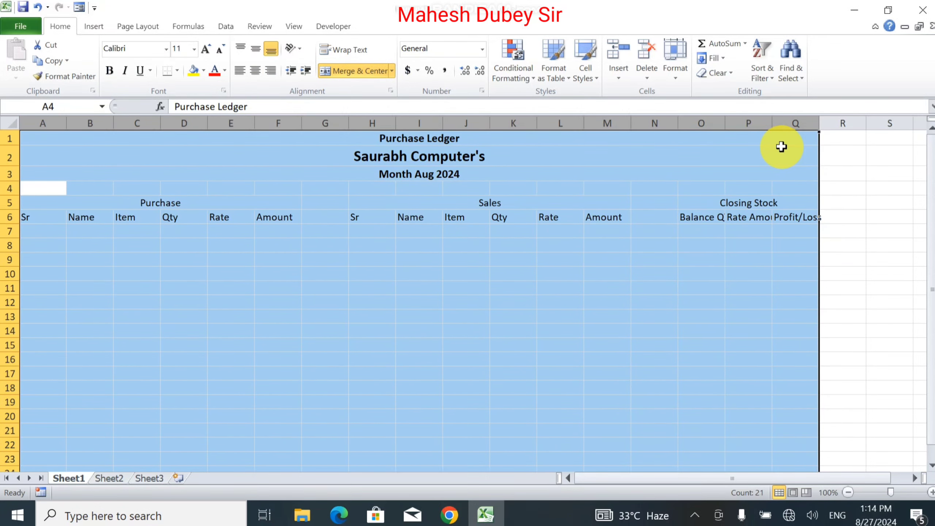
{"action": "double_click", "coordinate": [771, 118]}
{"action": "left_click", "coordinate": [386, 292]}
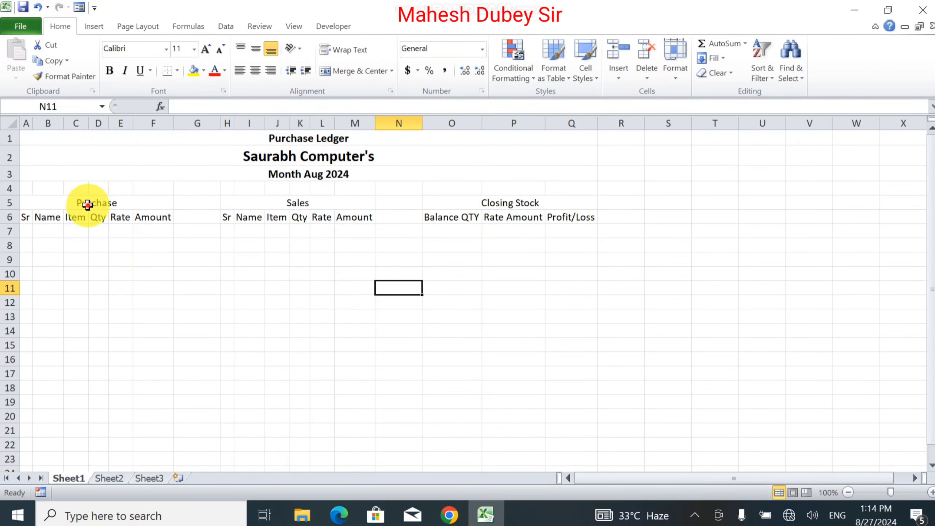
Format the Purchase heading and its column labels in A5:F6 as bold with font size 14.
{"action": "left_click_drag", "start_coordinate": [87, 205], "coordinate": [85, 217]}
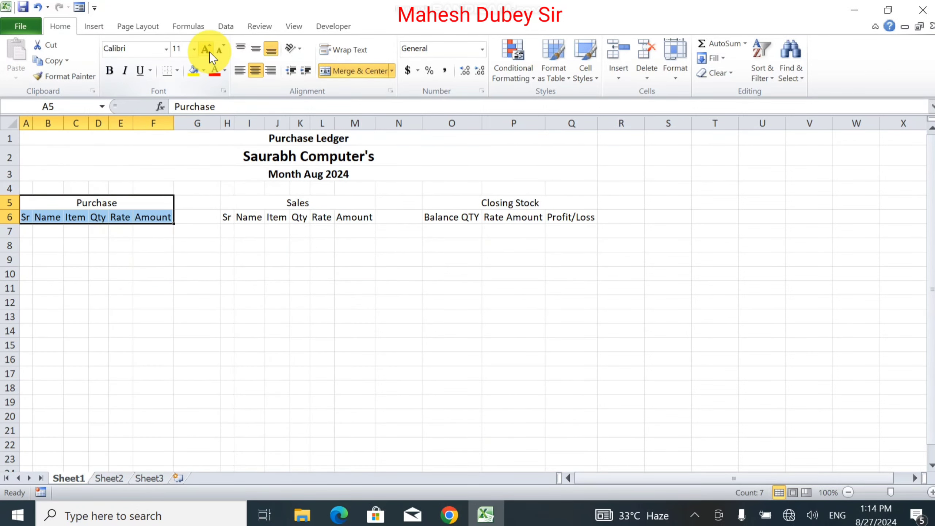
{"action": "left_click", "coordinate": [205, 49]}
{"action": "left_click", "coordinate": [205, 49]}
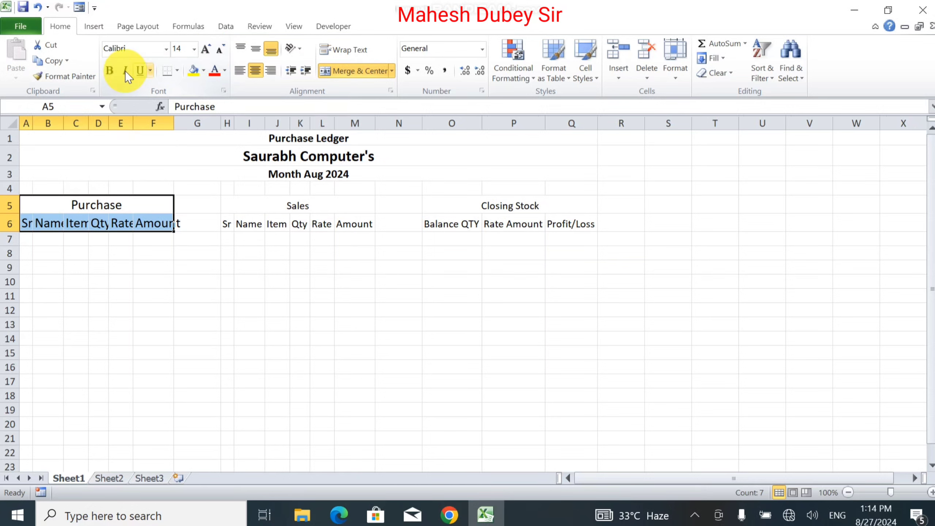
{"action": "left_click", "coordinate": [108, 71]}
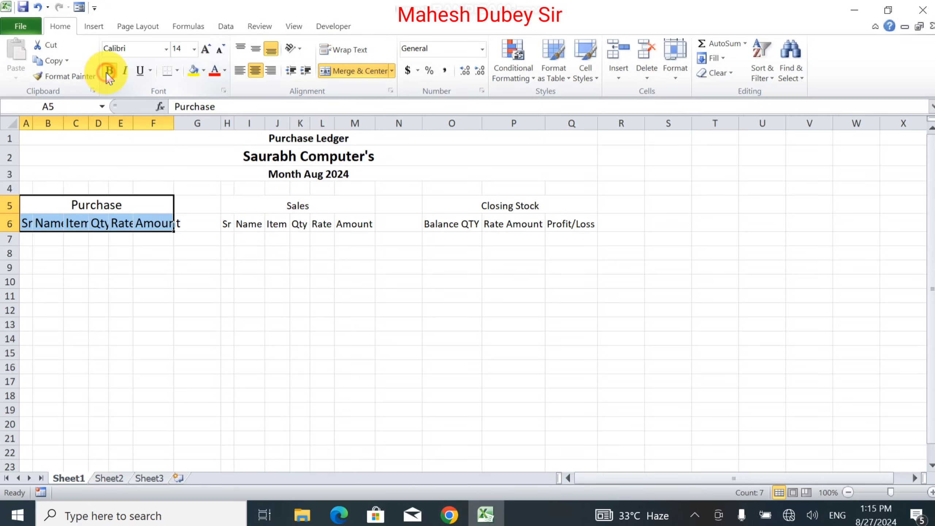
Format the Sales heading and its column labels in H5:M6 as bold with font size 14.
{"action": "left_click", "coordinate": [293, 204]}
{"action": "left_click_drag", "start_coordinate": [294, 203], "coordinate": [293, 222]}
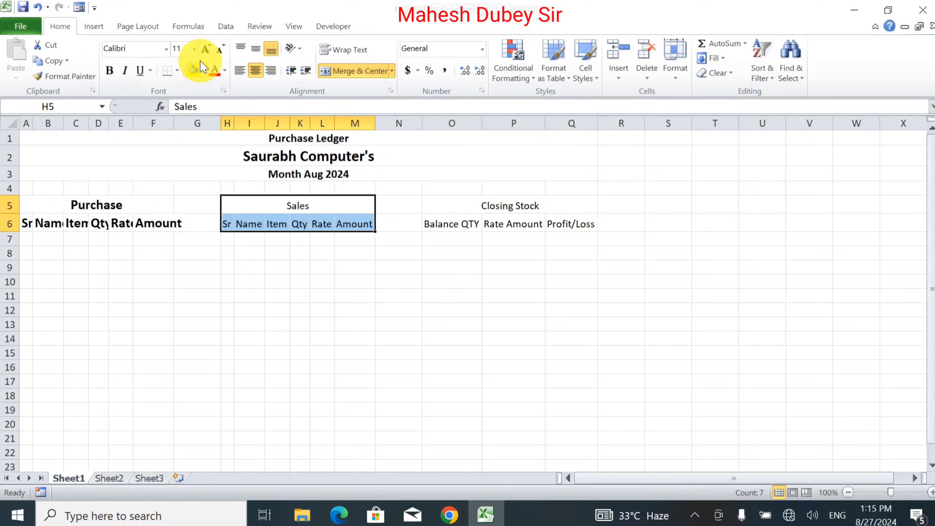
{"action": "left_click", "coordinate": [211, 48]}
{"action": "left_click", "coordinate": [211, 48]}
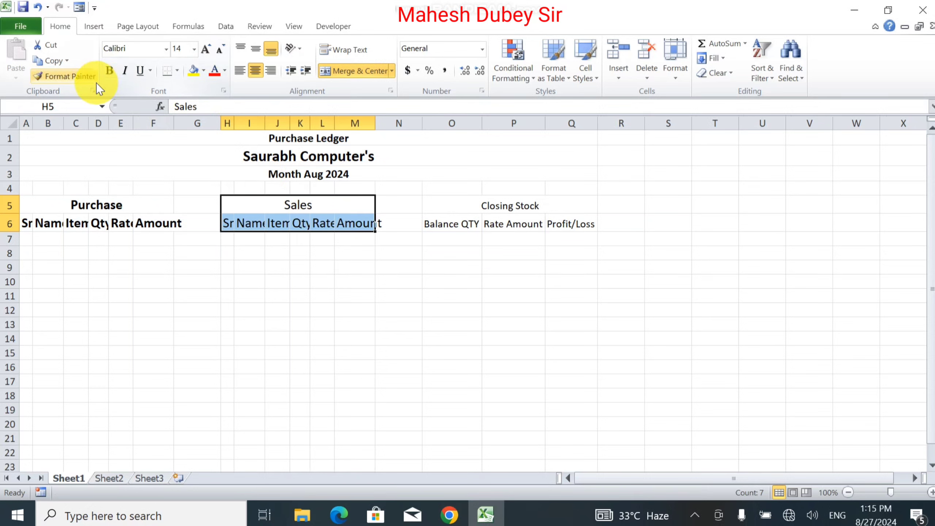
{"action": "left_click", "coordinate": [106, 75]}
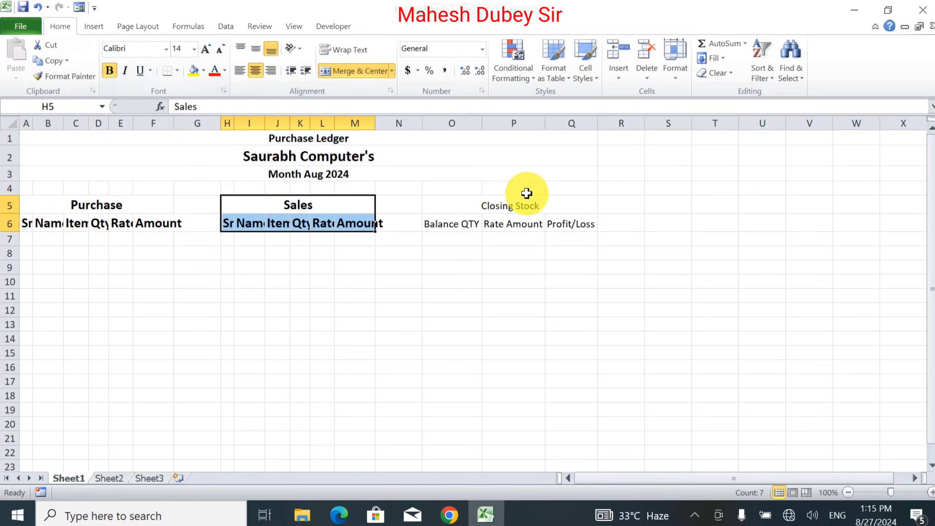
Format the Closing Stock heading and its column labels in O5:Q6 as bold with font size 14.
{"action": "left_click_drag", "start_coordinate": [527, 205], "coordinate": [529, 218]}
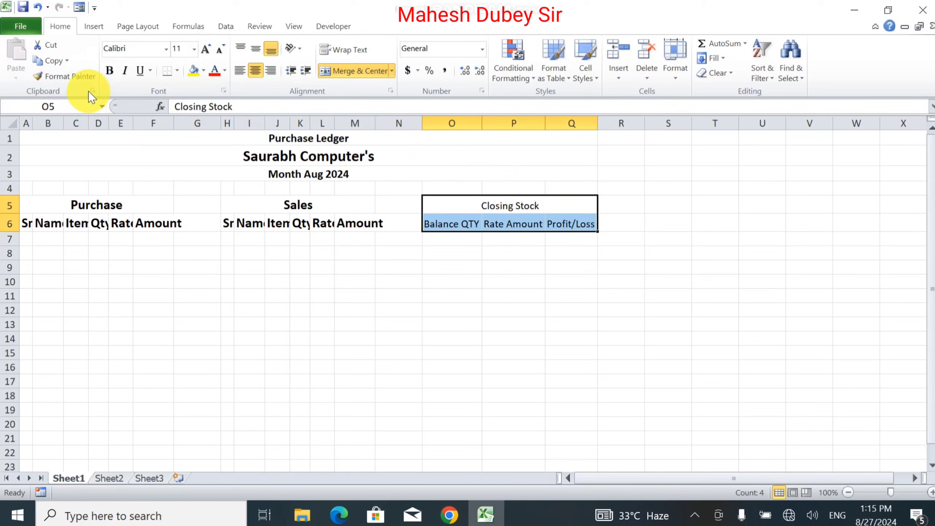
{"action": "left_click", "coordinate": [109, 73]}
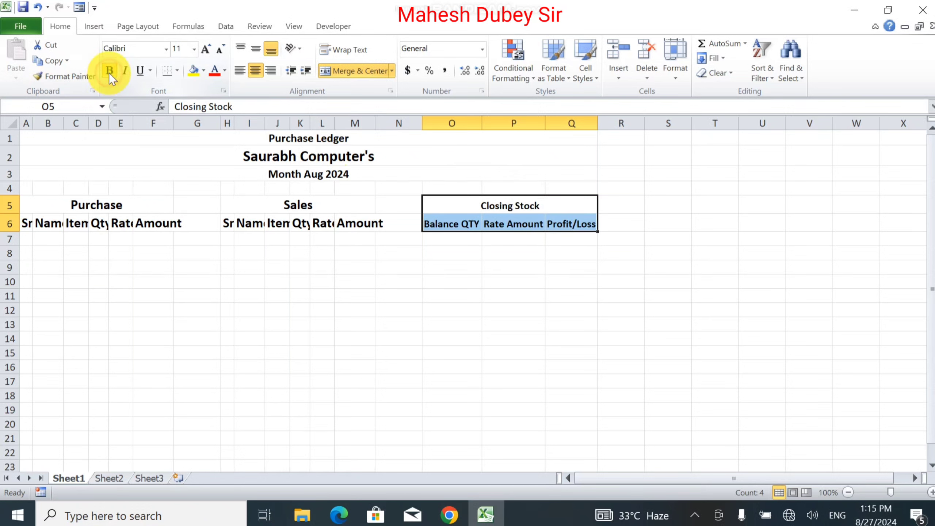
{"action": "left_click", "coordinate": [209, 52]}
{"action": "left_click", "coordinate": [209, 52]}
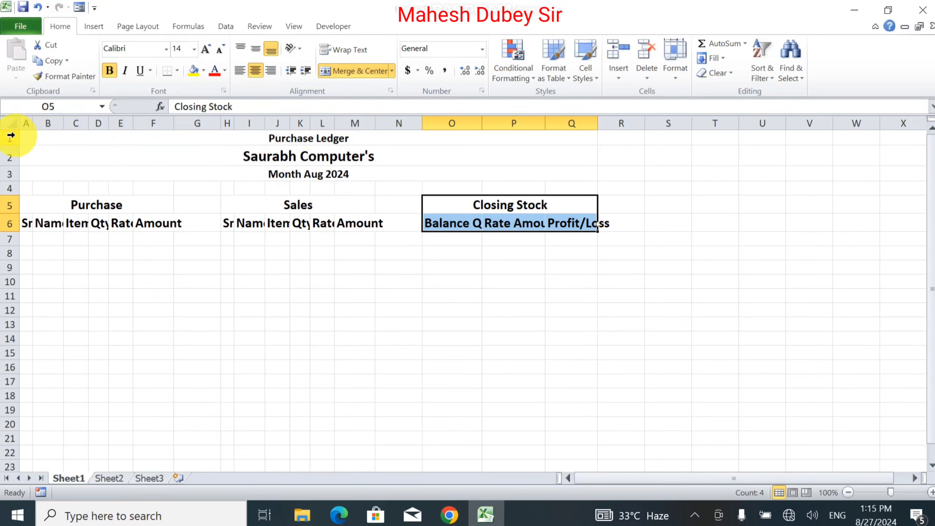
AutoFit columns A through Q again to suit the enlarged header text.
{"action": "left_click_drag", "start_coordinate": [22, 122], "coordinate": [557, 110]}
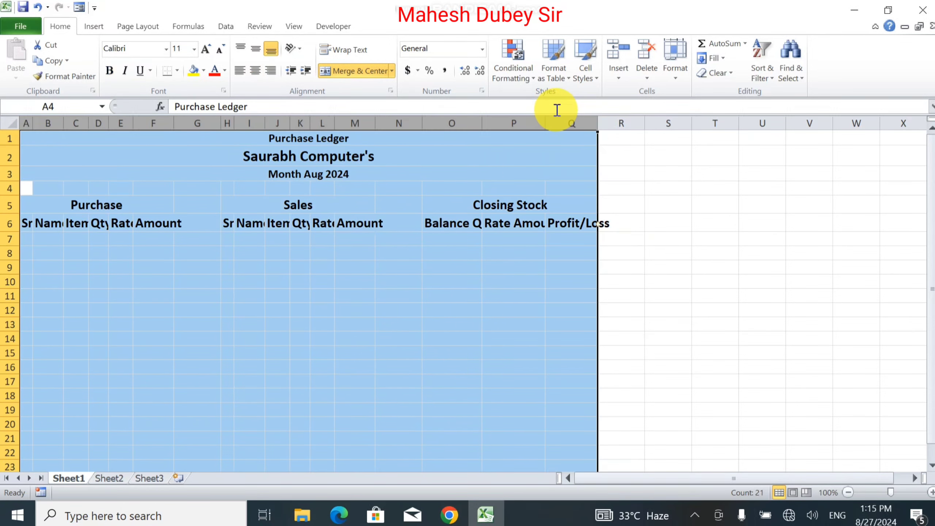
{"action": "double_click", "coordinate": [598, 122]}
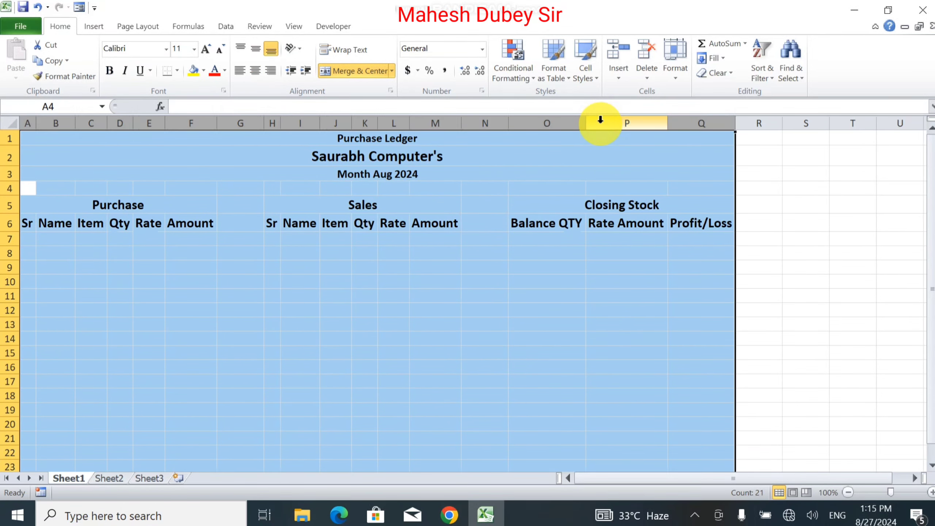
{"action": "left_click", "coordinate": [529, 264]}
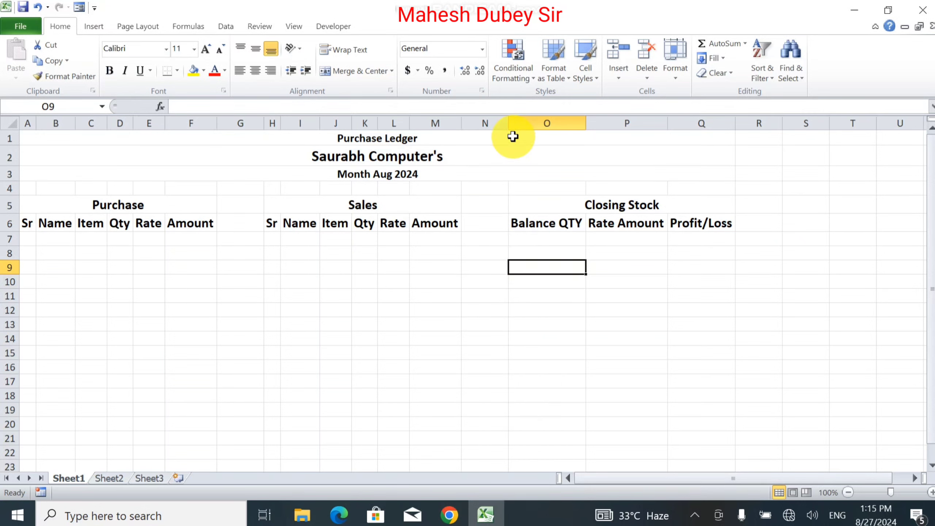
Narrow the blank spacer columns N and G, and slightly widen both Sr columns, A and H, together.
{"action": "left_click_drag", "start_coordinate": [507, 120], "coordinate": [478, 119]}
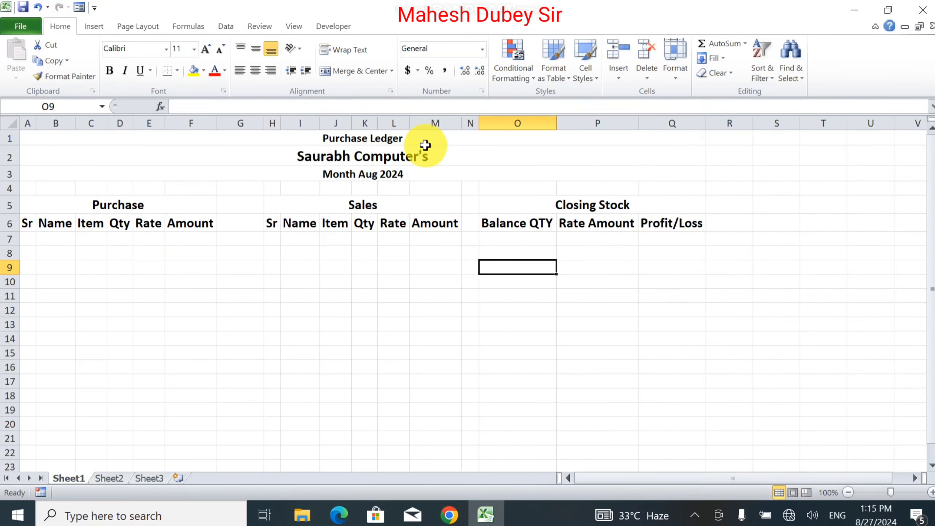
{"action": "left_click_drag", "start_coordinate": [262, 123], "coordinate": [236, 124]}
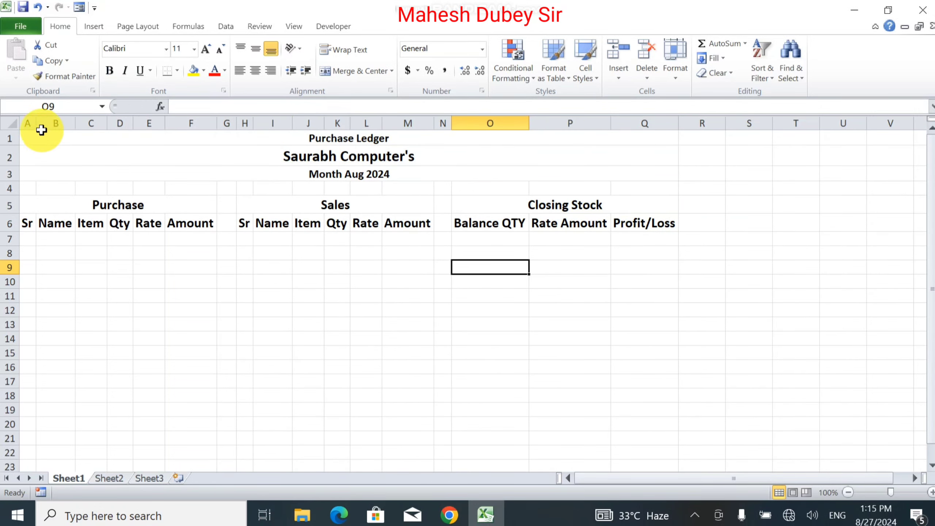
{"action": "left_click", "coordinate": [29, 123]}
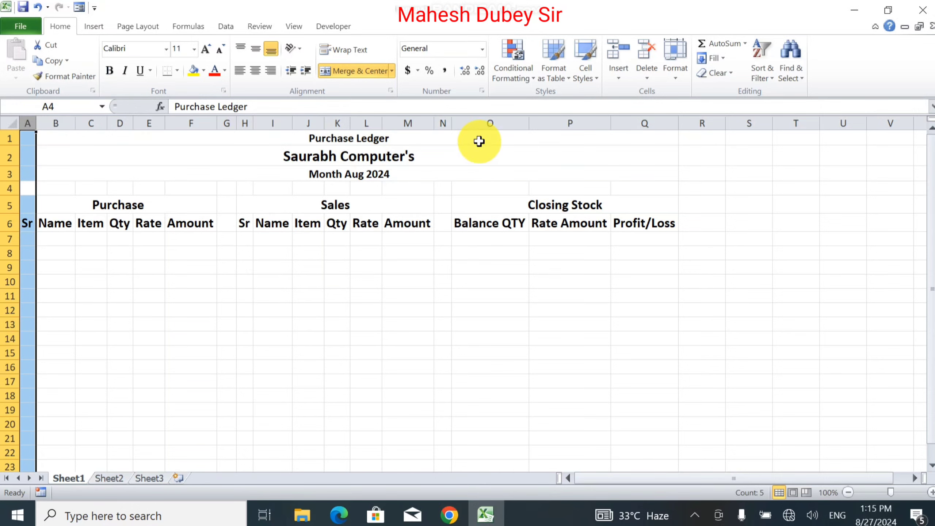
{"action": "left_click", "coordinate": [246, 123], "text": "ctrl"}
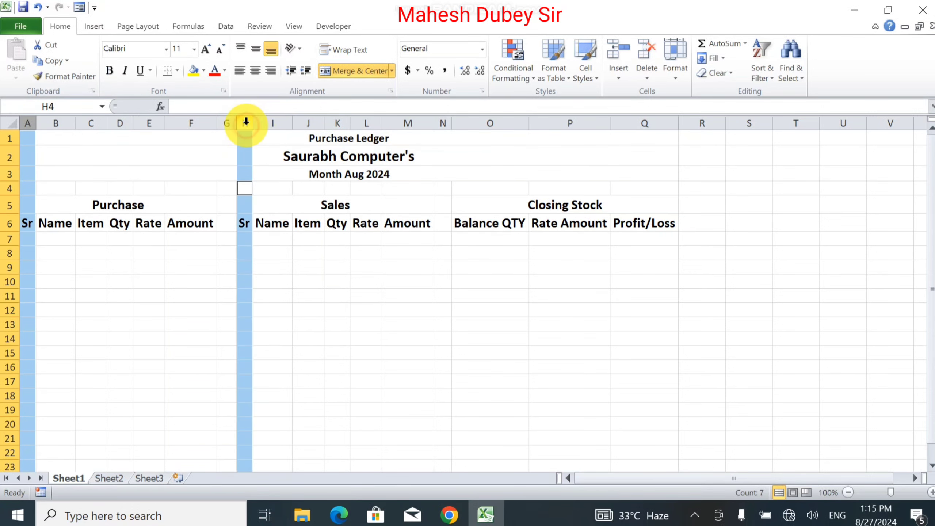
{"action": "left_click_drag", "start_coordinate": [255, 123], "coordinate": [261, 127]}
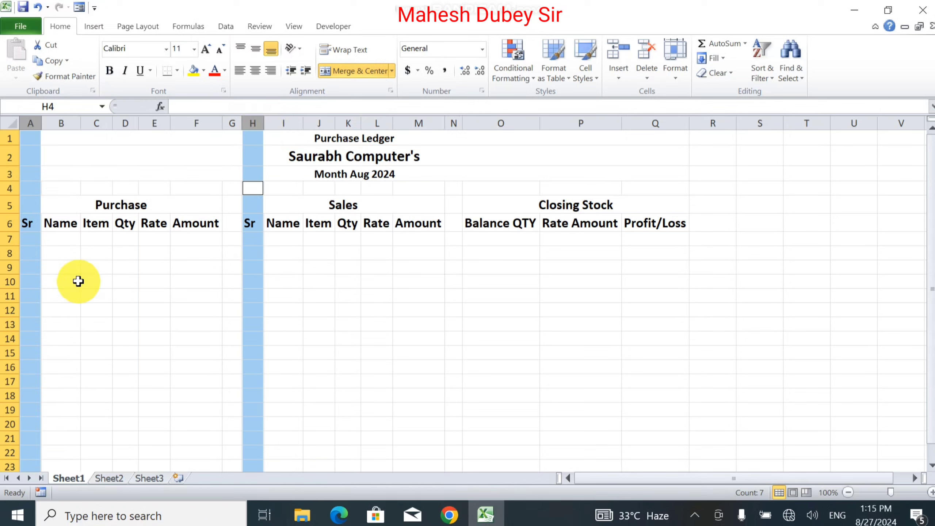
{"action": "left_click", "coordinate": [25, 237]}
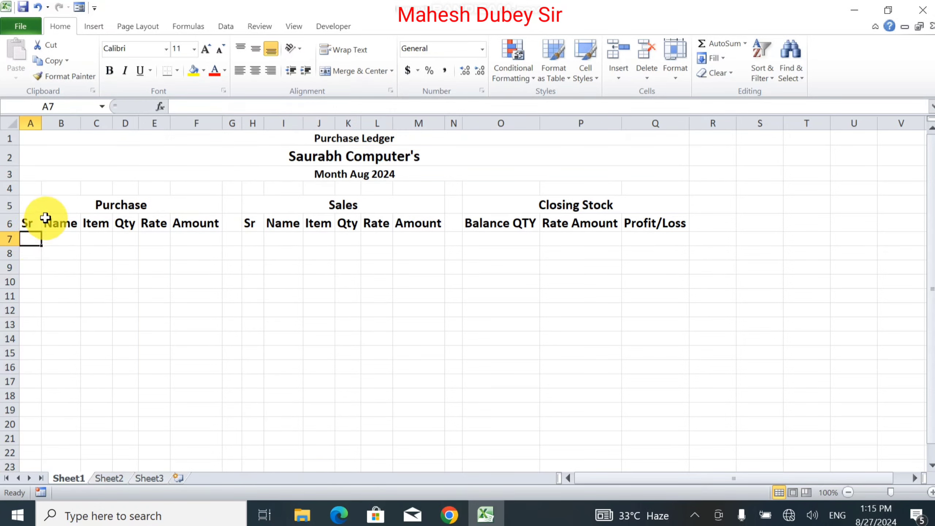
Apply All Borders to the Purchase table across A5:F16.
{"action": "left_click_drag", "start_coordinate": [58, 203], "coordinate": [78, 365]}
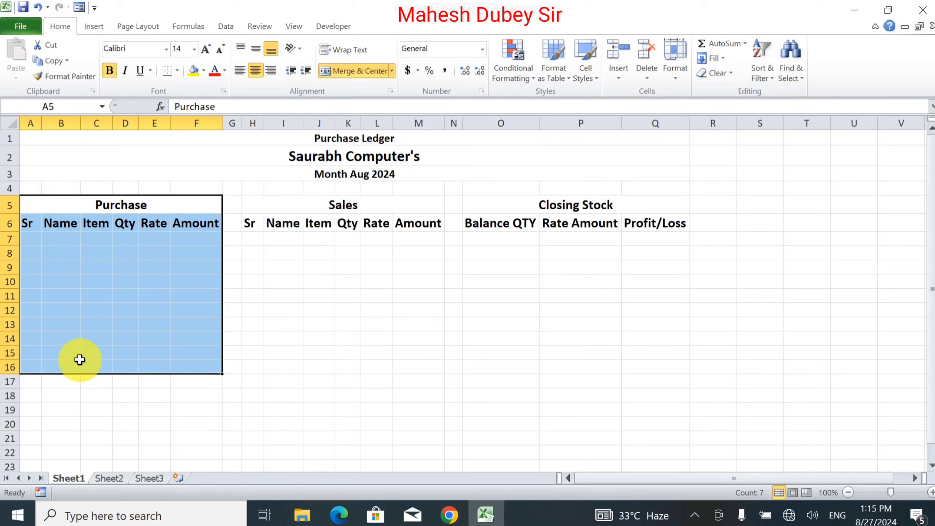
{"action": "left_click", "coordinate": [177, 73]}
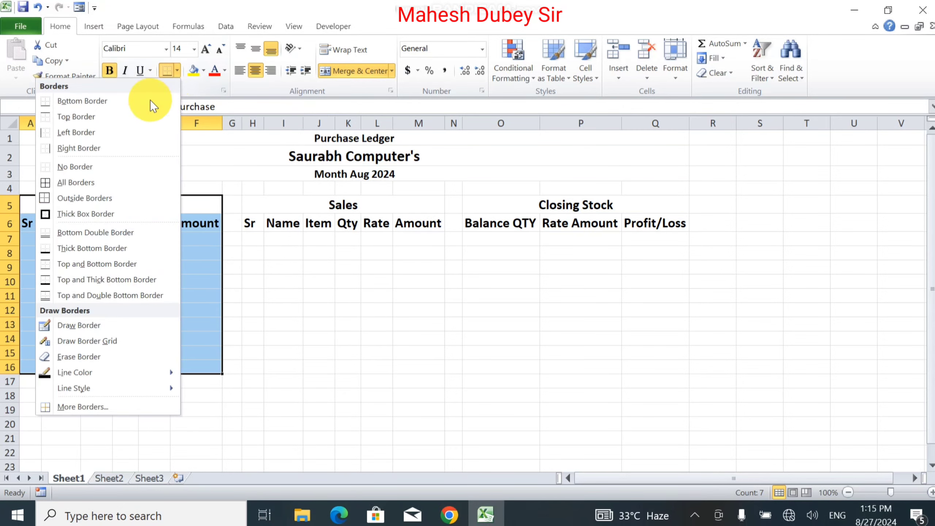
{"action": "left_click", "coordinate": [97, 187]}
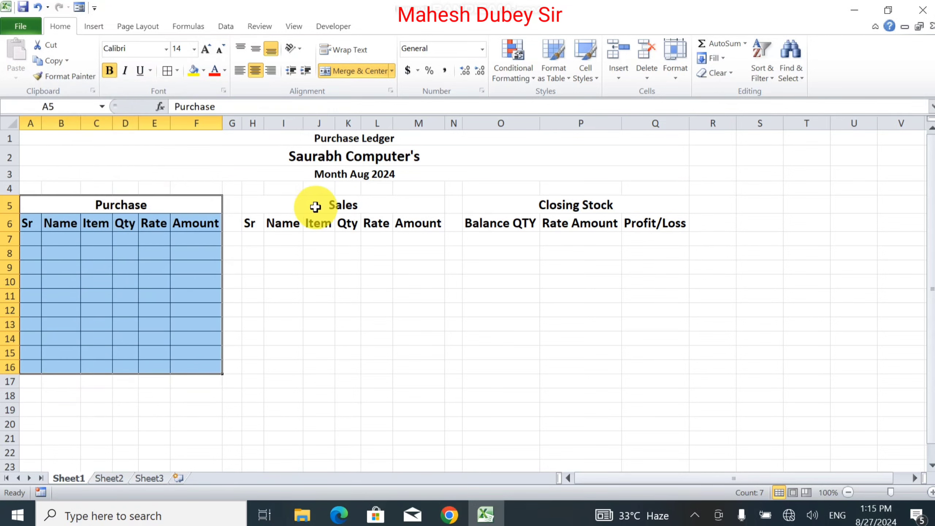
Apply All Borders to the Sales table across H5:M16.
{"action": "left_click", "coordinate": [345, 208]}
{"action": "left_click_drag", "start_coordinate": [345, 208], "coordinate": [360, 365]}
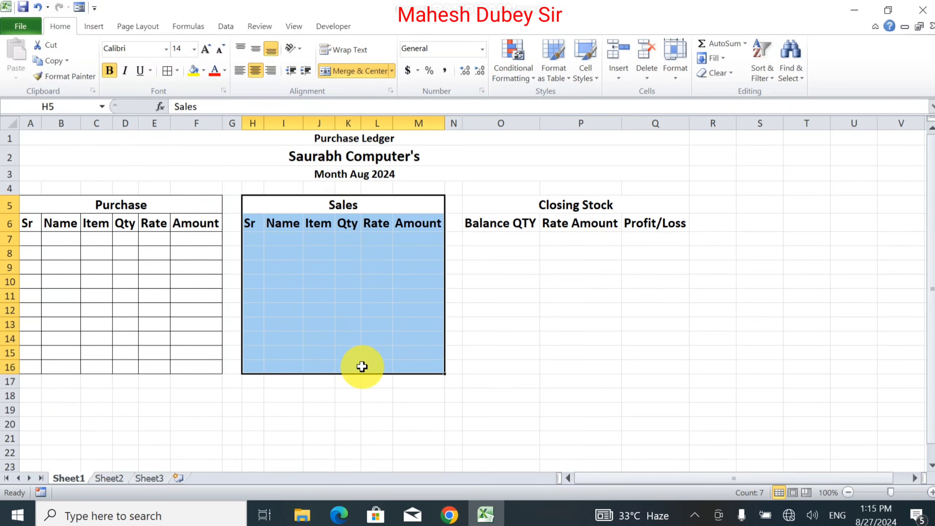
{"action": "left_click", "coordinate": [168, 71]}
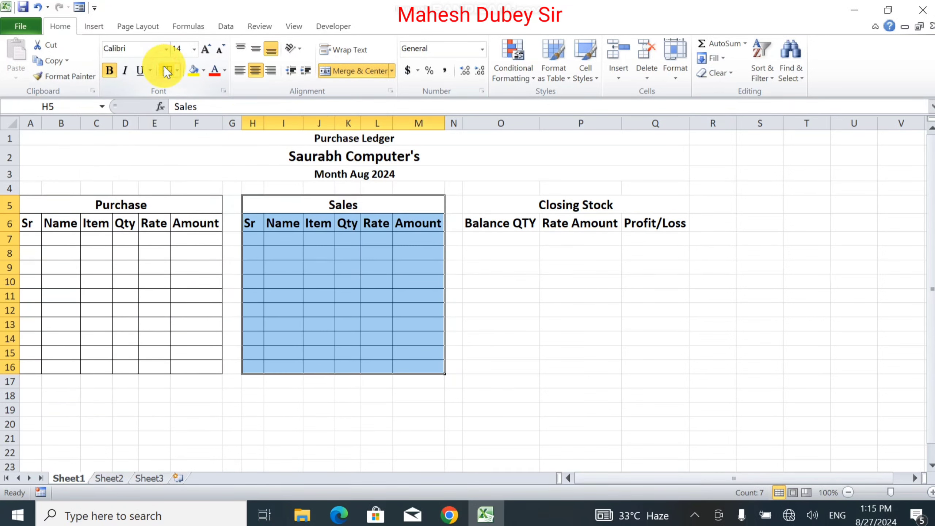
Apply All Borders to the Closing Stock columns across O6:Q16.
{"action": "left_click", "coordinate": [517, 223]}
{"action": "left_click_drag", "start_coordinate": [517, 223], "coordinate": [646, 369]}
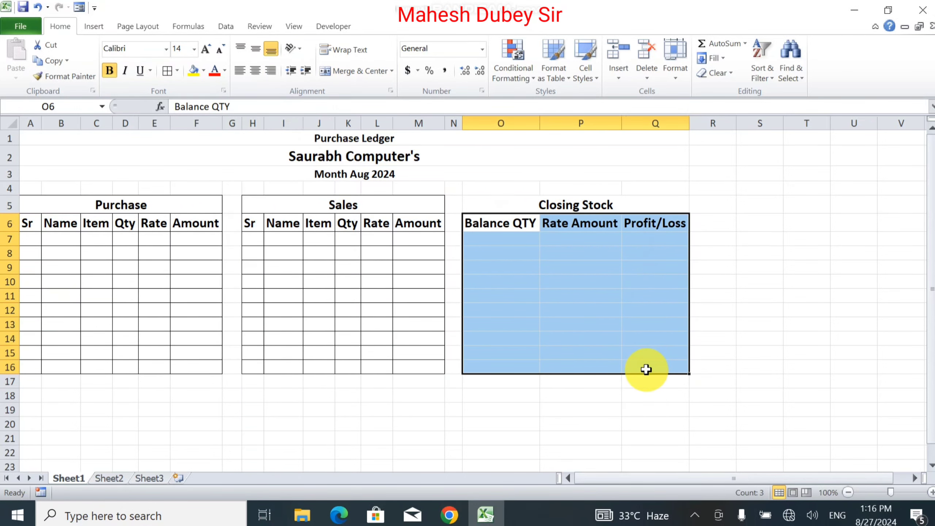
{"action": "left_click", "coordinate": [172, 73]}
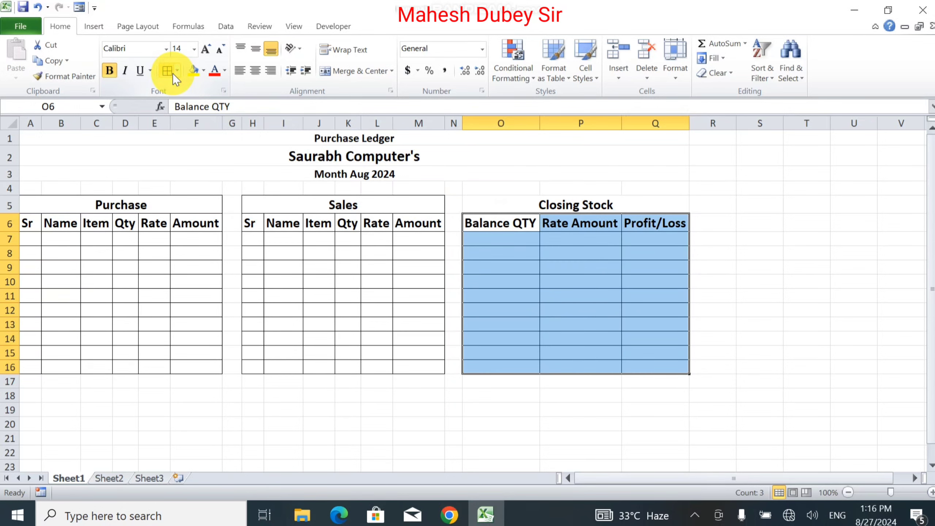
Add a Thick Box Border around the whole ledger, A1:Q16.
{"action": "left_click_drag", "start_coordinate": [292, 142], "coordinate": [293, 367]}
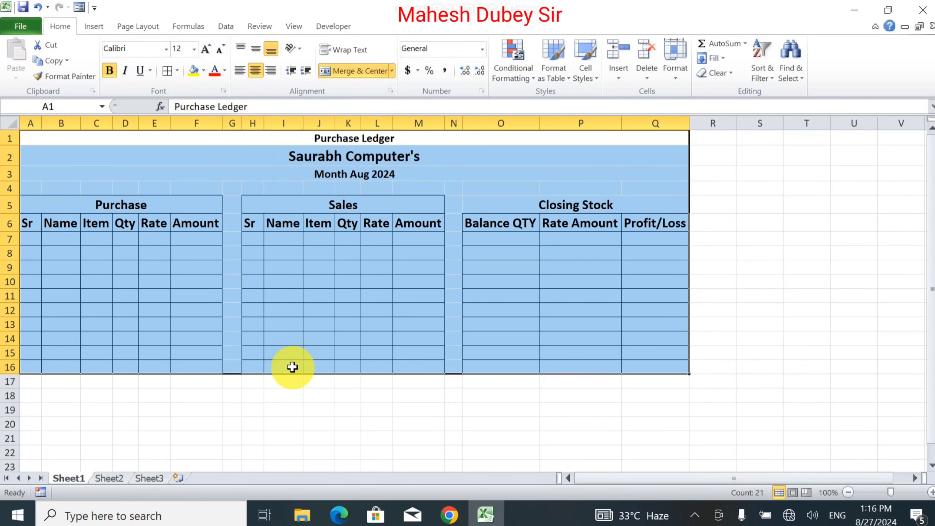
{"action": "left_click", "coordinate": [178, 71]}
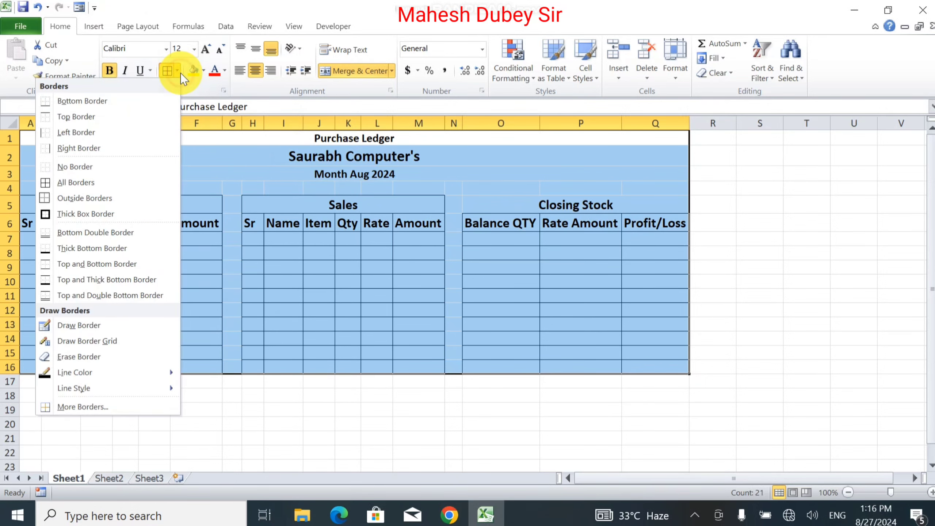
{"action": "left_click", "coordinate": [121, 213]}
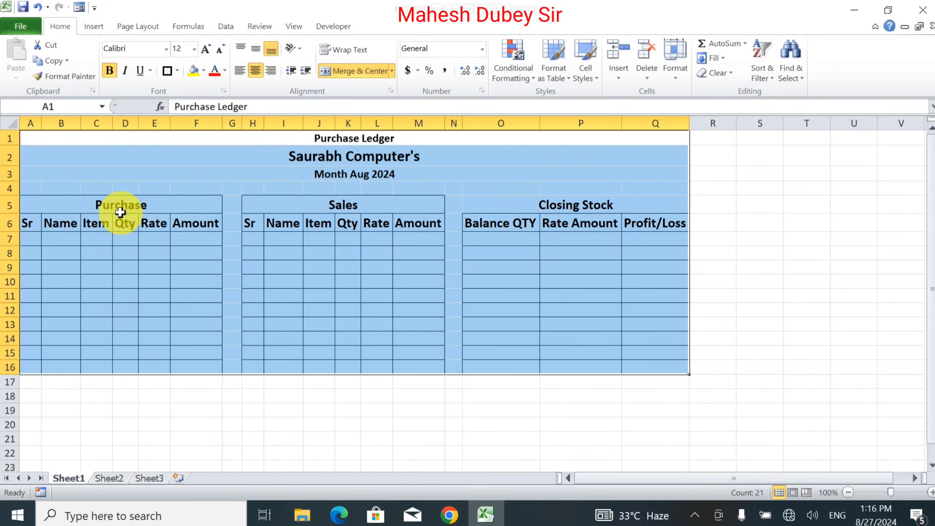
{"action": "left_click", "coordinate": [164, 266]}
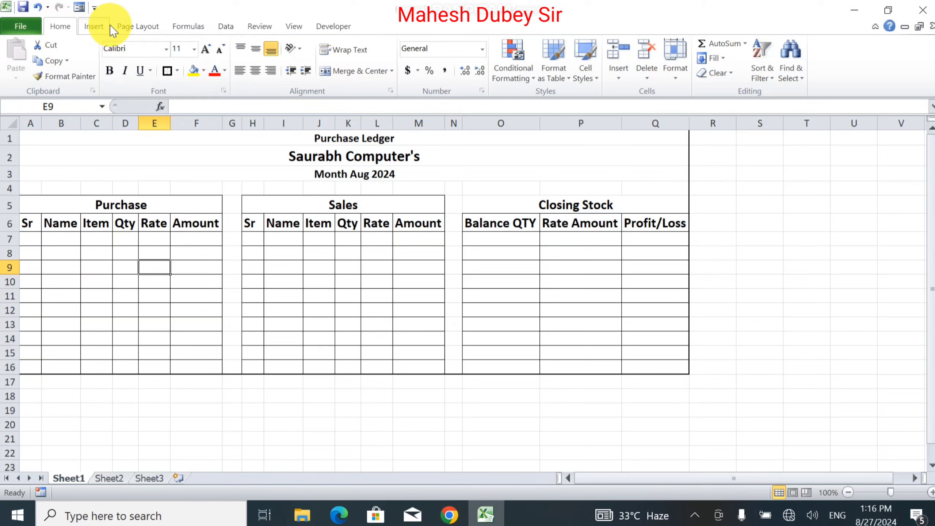
Set the sheet's page orientation to Landscape.
{"action": "left_click", "coordinate": [126, 29]}
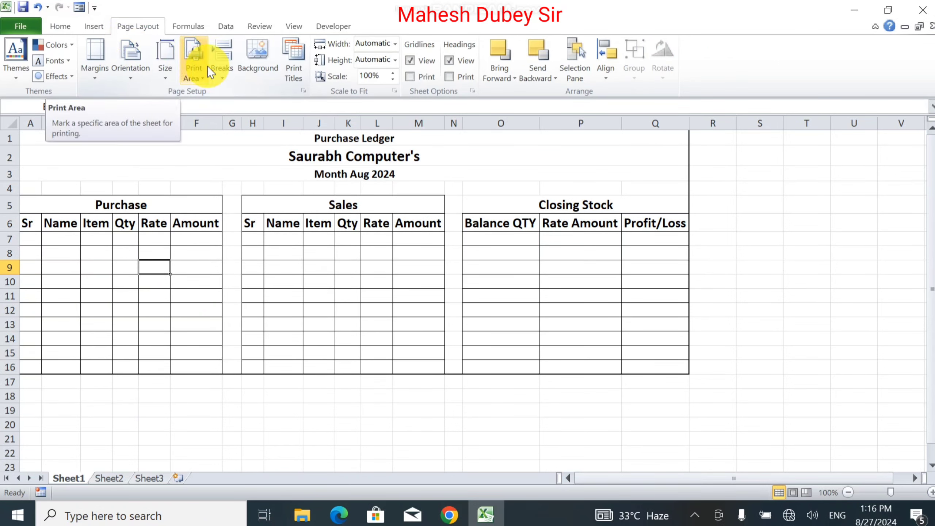
{"action": "left_click", "coordinate": [148, 74]}
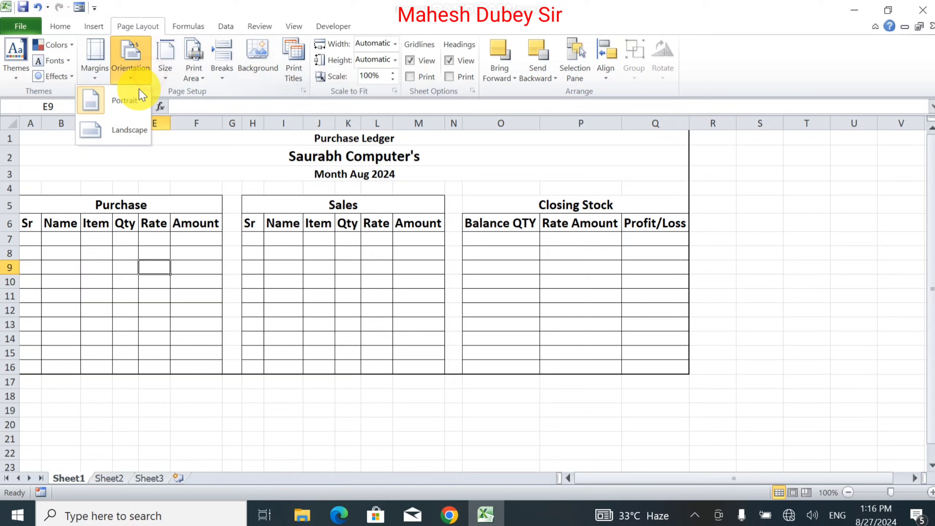
{"action": "left_click", "coordinate": [125, 126]}
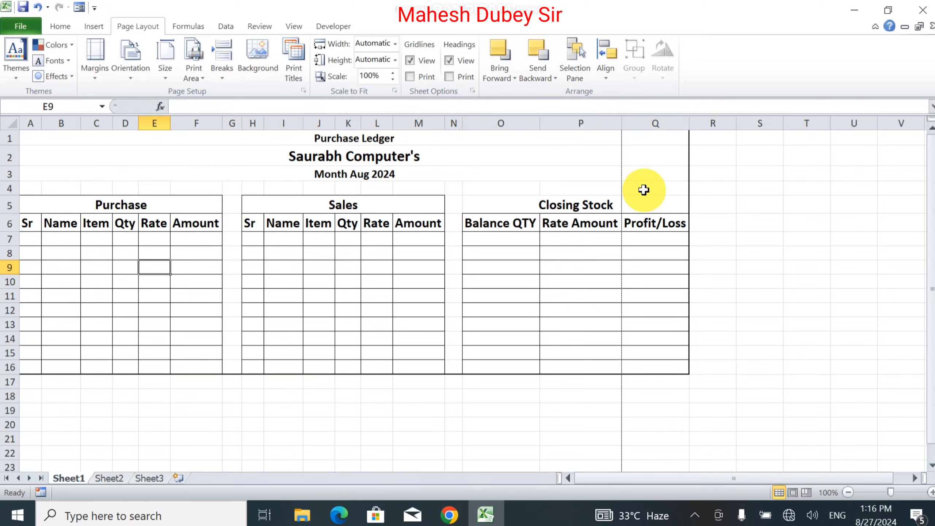
Set the page's left and right margins to 0.2 and check the ledger in print preview.
{"action": "left_click", "coordinate": [96, 70]}
{"action": "left_click", "coordinate": [93, 311]}
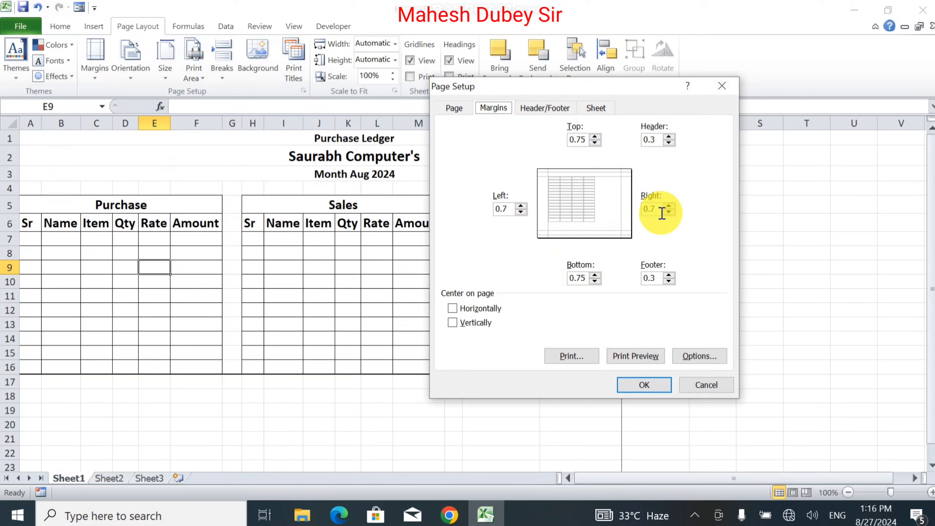
{"action": "left_click", "coordinate": [672, 212]}
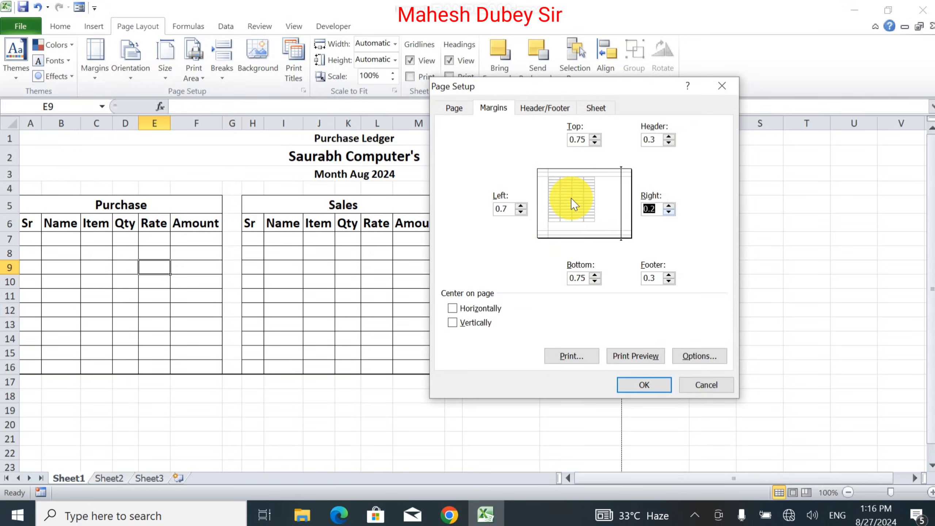
{"action": "left_click", "coordinate": [520, 212]}
{"action": "left_click", "coordinate": [520, 212]}
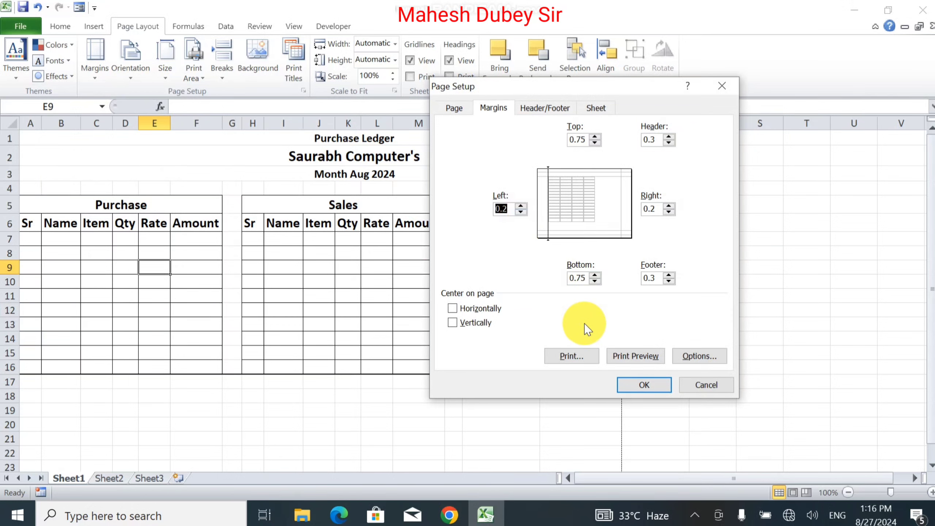
{"action": "left_click", "coordinate": [647, 354]}
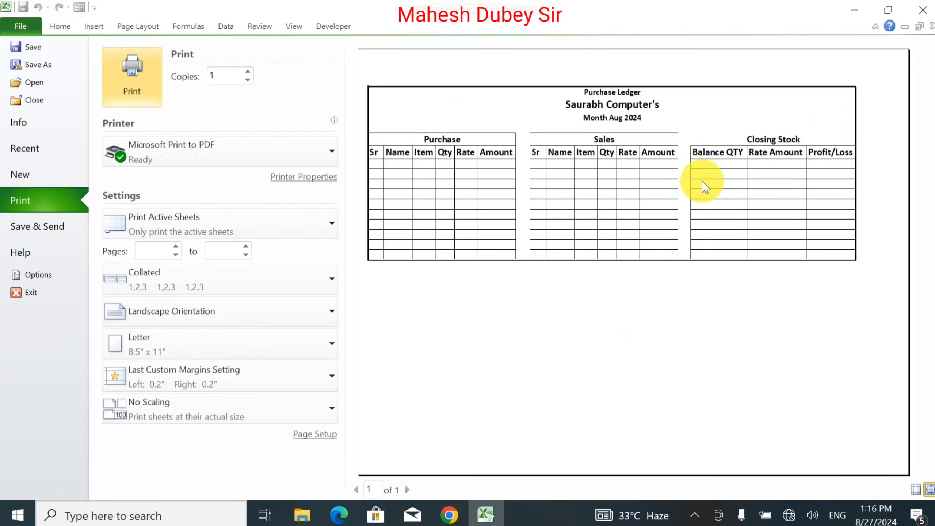
{"action": "key", "text": "Escape"}
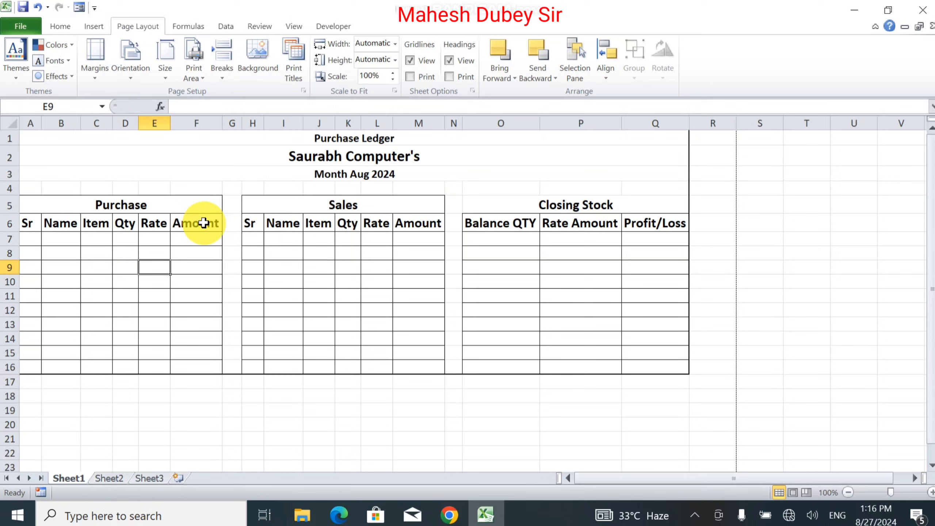
Apply All Borders to the Closing Stock table across O5:Q16.
{"action": "left_click", "coordinate": [520, 306]}
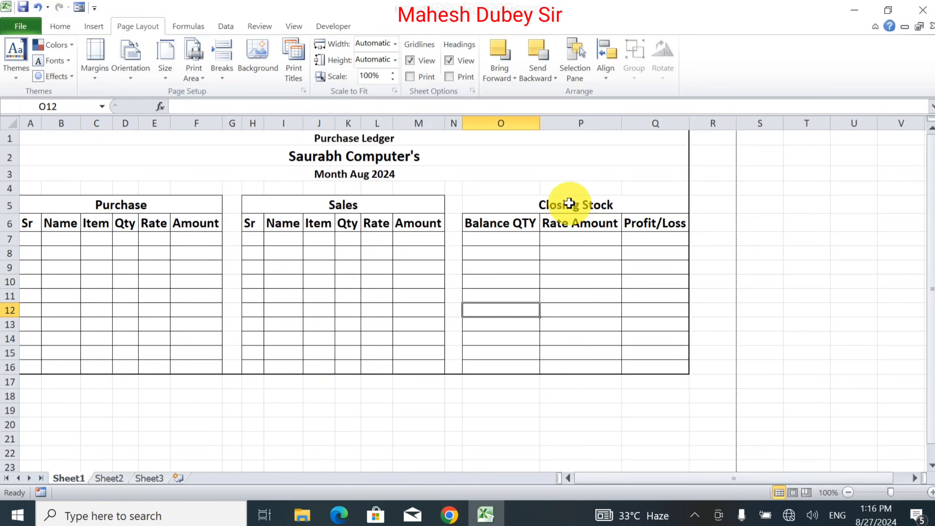
{"action": "mouse_move", "coordinate": [529, 204]}
{"action": "left_mouse_down"}
{"action": "mouse_move", "coordinate": [578, 207]}
{"action": "mouse_move", "coordinate": [569, 363]}
{"action": "left_mouse_up"}
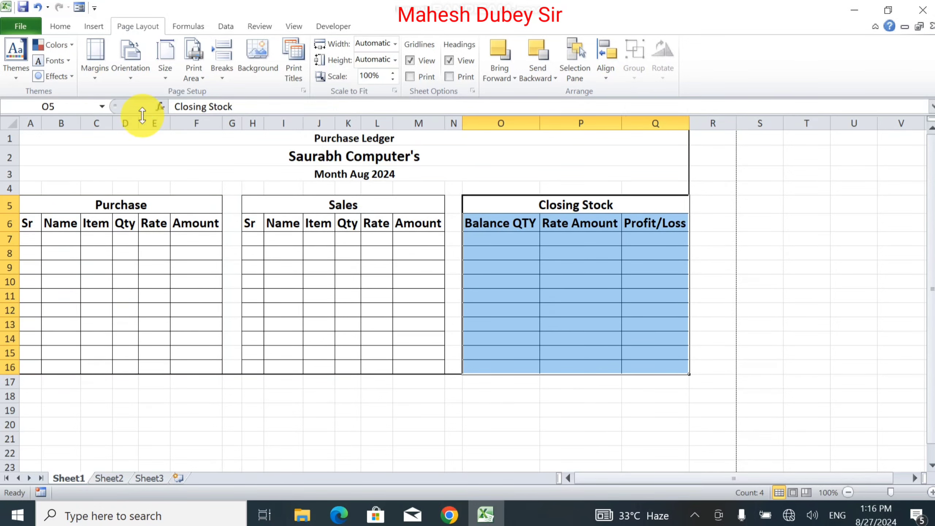
{"action": "left_click", "coordinate": [59, 27]}
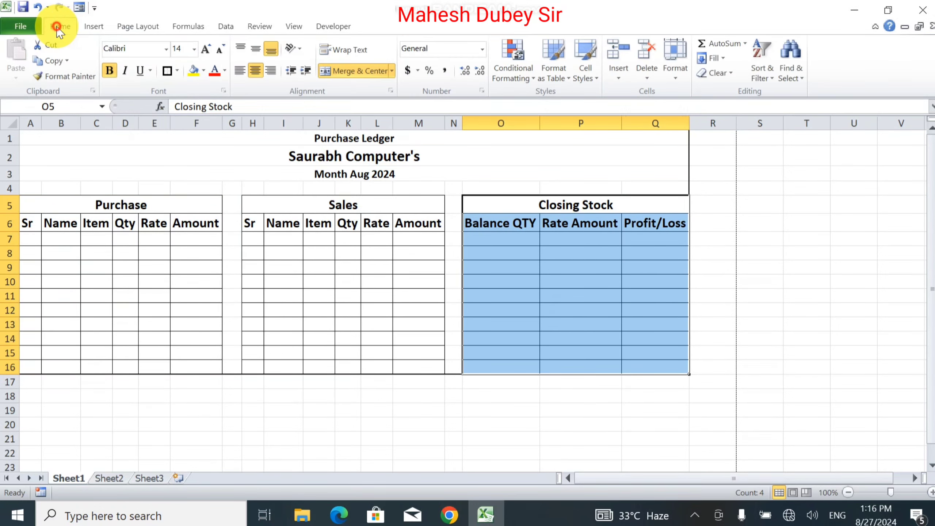
{"action": "left_click", "coordinate": [178, 72]}
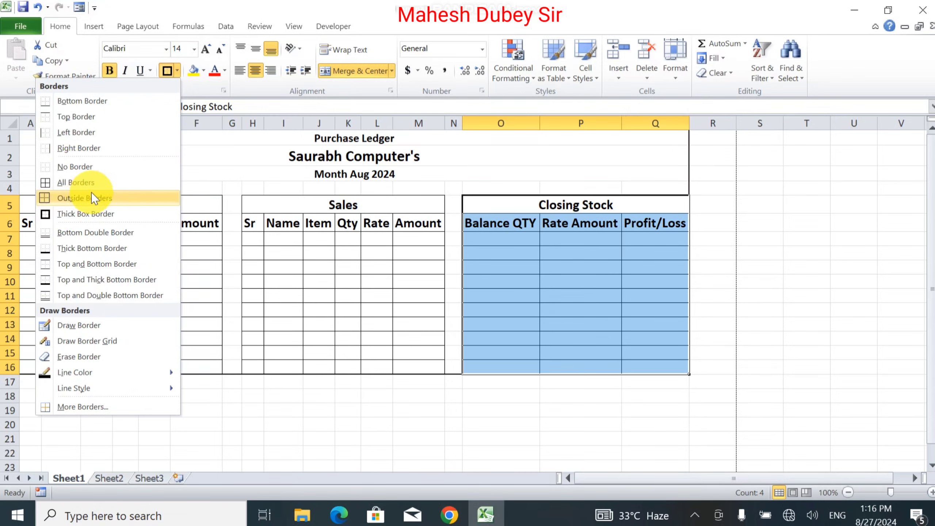
{"action": "left_click", "coordinate": [105, 185]}
{"action": "left_click", "coordinate": [218, 266]}
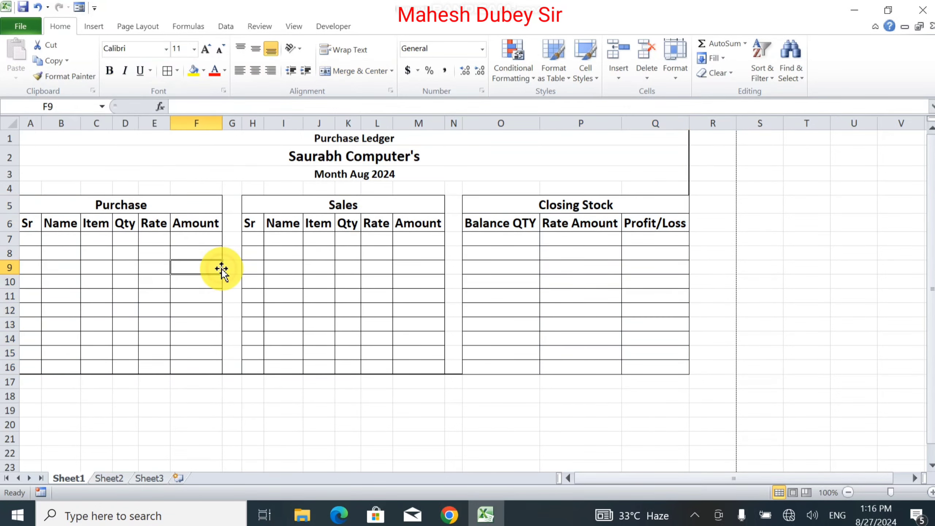
Start the first Purchase entry in row 7 with Sr 1 and the supplier's first name.
{"action": "left_click", "coordinate": [36, 239]}
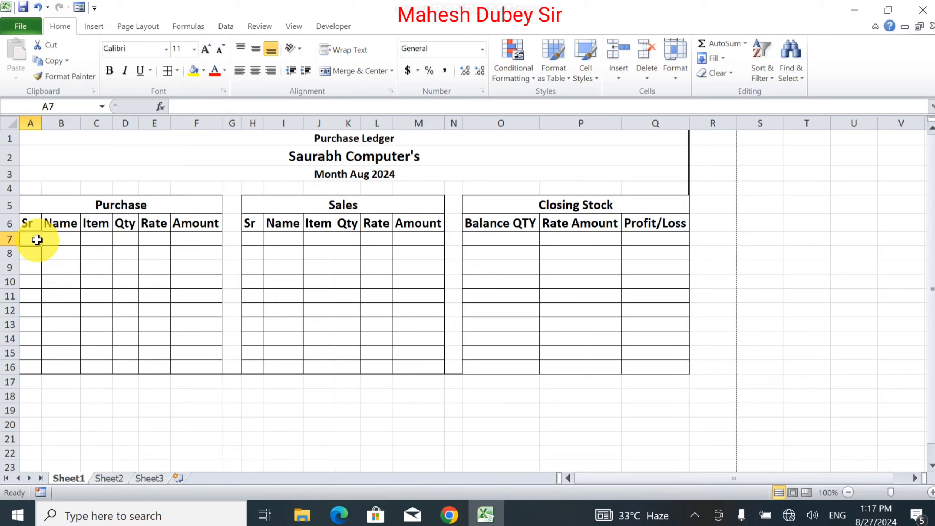
{"action": "type", "text": "1"}
{"action": "key", "text": "Tab"}
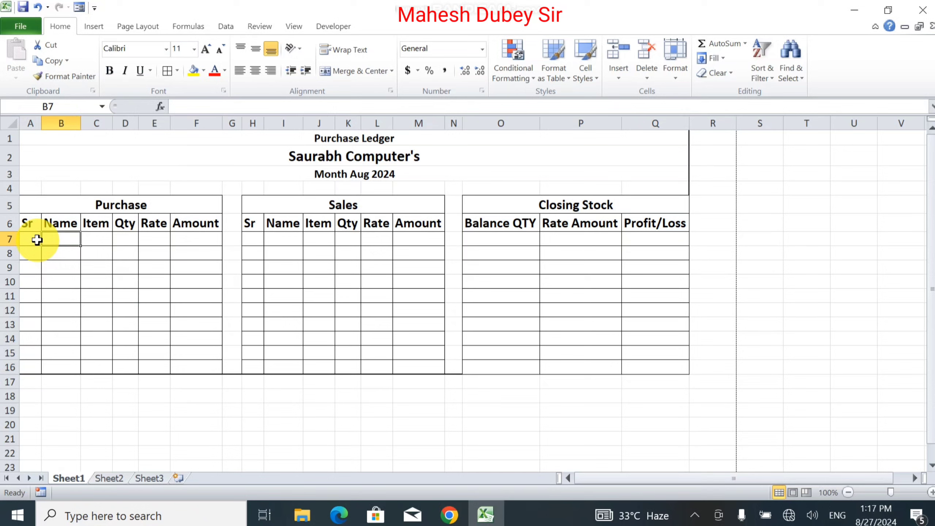
{"action": "type", "text": "S"}
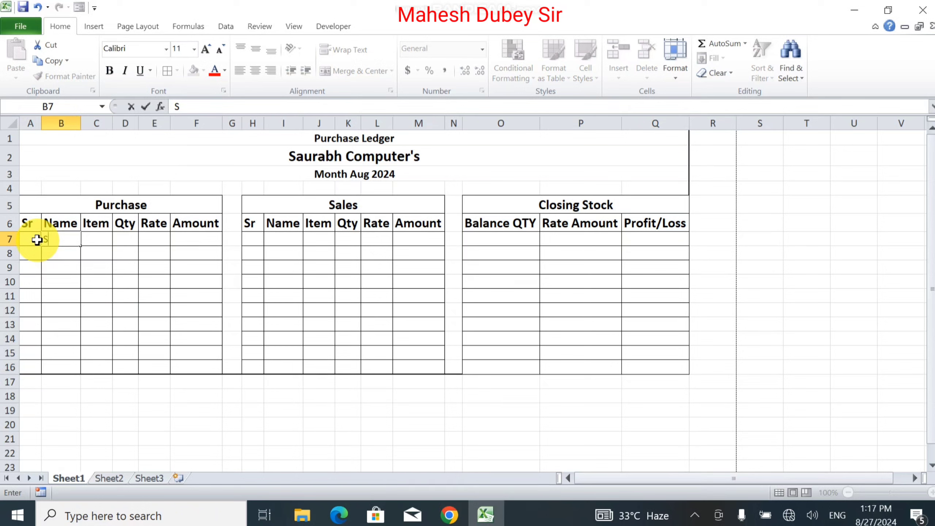
{"action": "type", "text": "uresh"}
{"action": "key", "text": "Tab"}
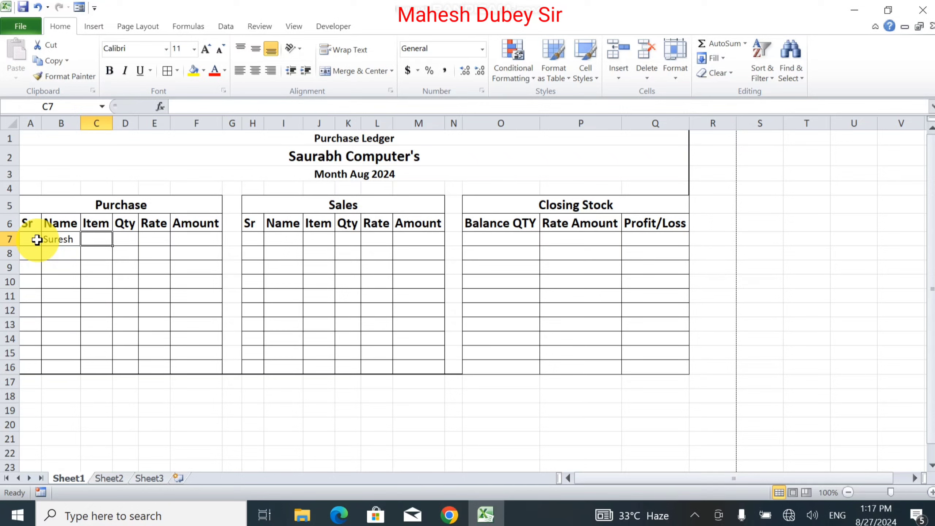
Enter Desktop as the item in C7 and autofit column C to its contents.
{"action": "type", "text": "C"}
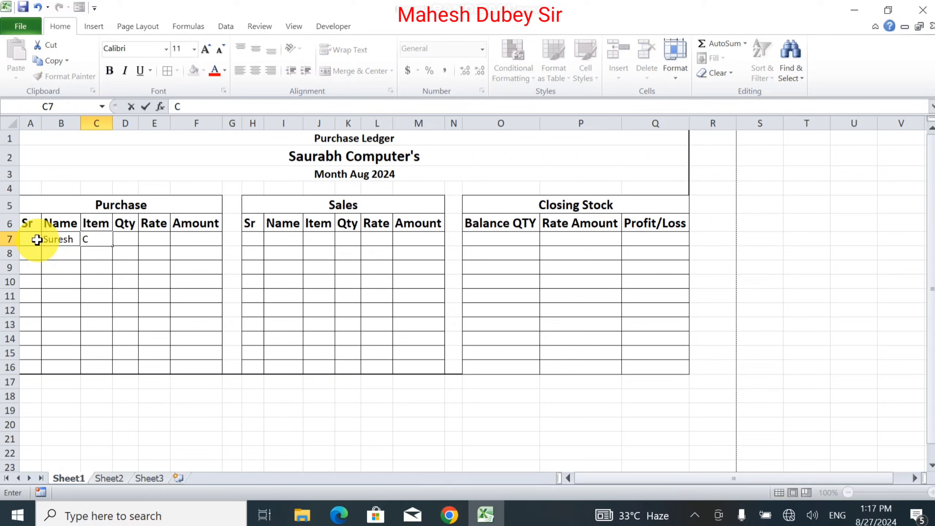
{"action": "type", "text": "o"}
{"action": "key", "text": "BackSpace"}
{"action": "key", "text": "BackSpace"}
{"action": "type", "text": "Desktop"}
{"action": "key", "text": "Tab"}
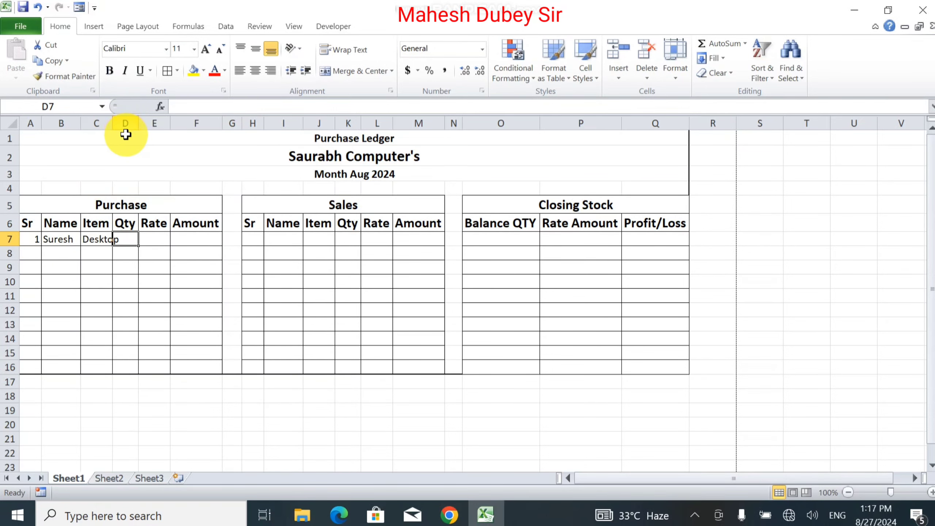
{"action": "double_click", "coordinate": [112, 125]}
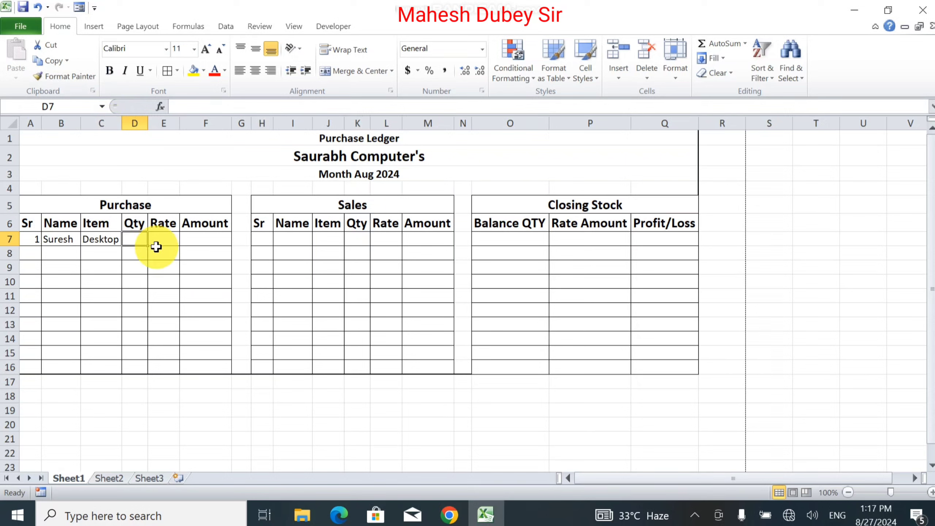
Enter a quantity of 15 and a rate of 20000 for the Desktop purchase in row 7.
{"action": "type", "text": "15"}
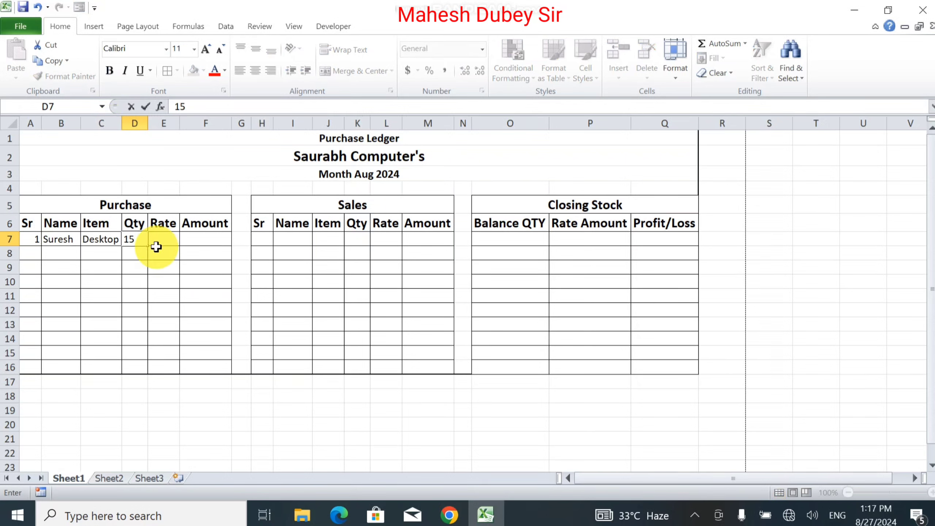
{"action": "key", "text": "Tab"}
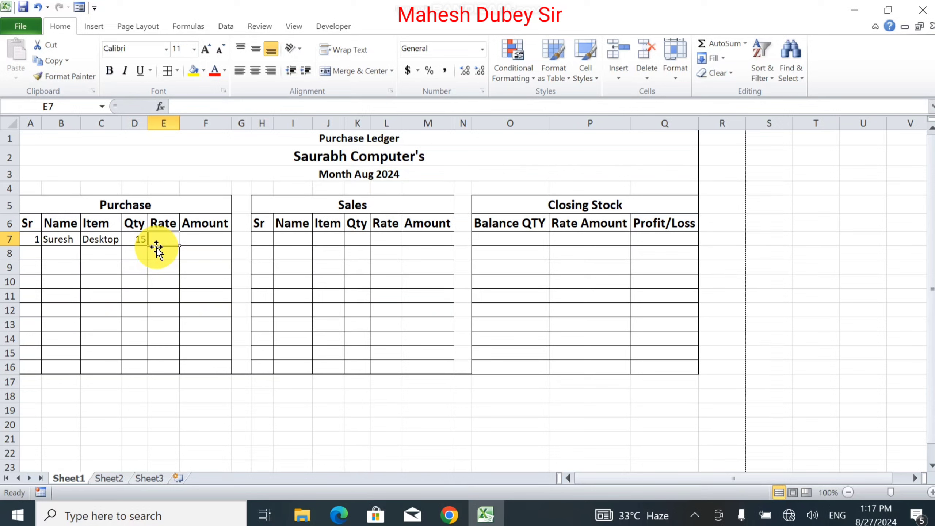
{"action": "type", "text": "20000"}
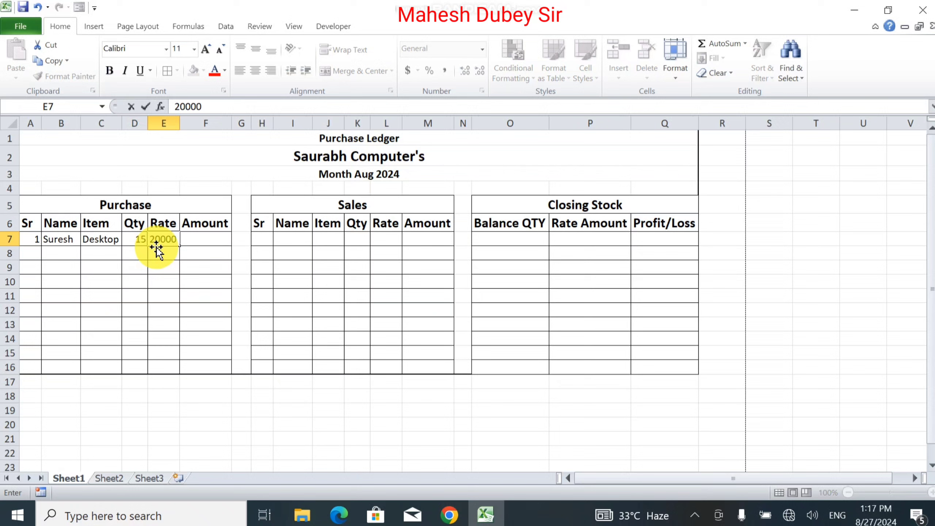
{"action": "key", "text": "Tab"}
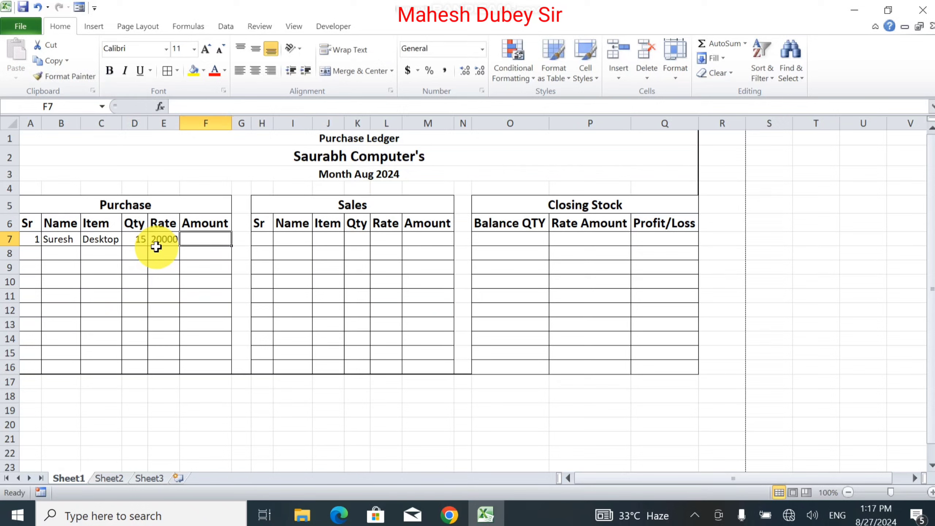
Calculate the Desktop purchase amount in F7 with the formula =D7*E7.
{"action": "type", "text": "="}
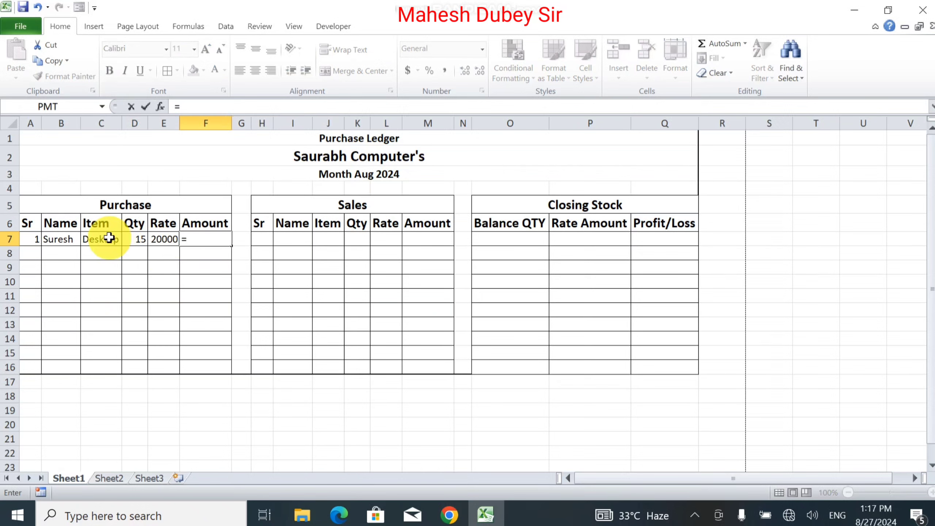
{"action": "left_click", "coordinate": [129, 239]}
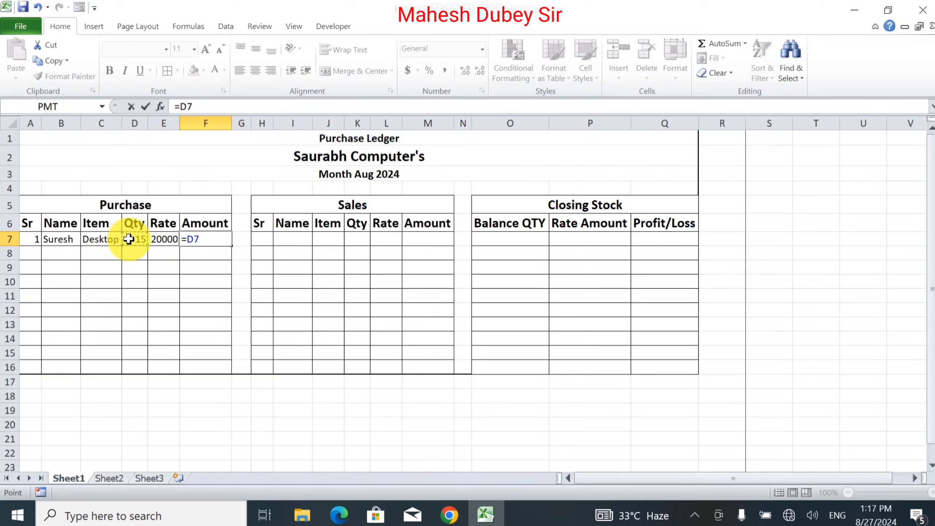
{"action": "type", "text": "*"}
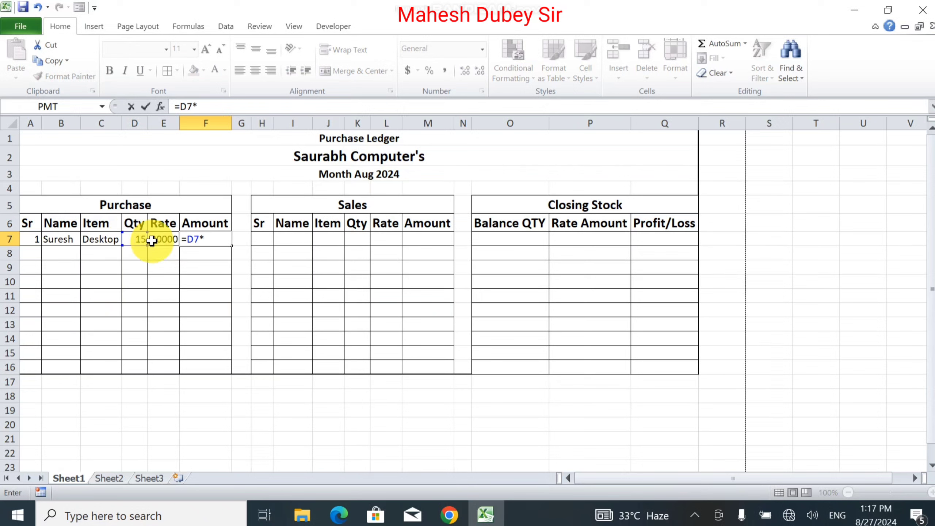
{"action": "left_click", "coordinate": [168, 240]}
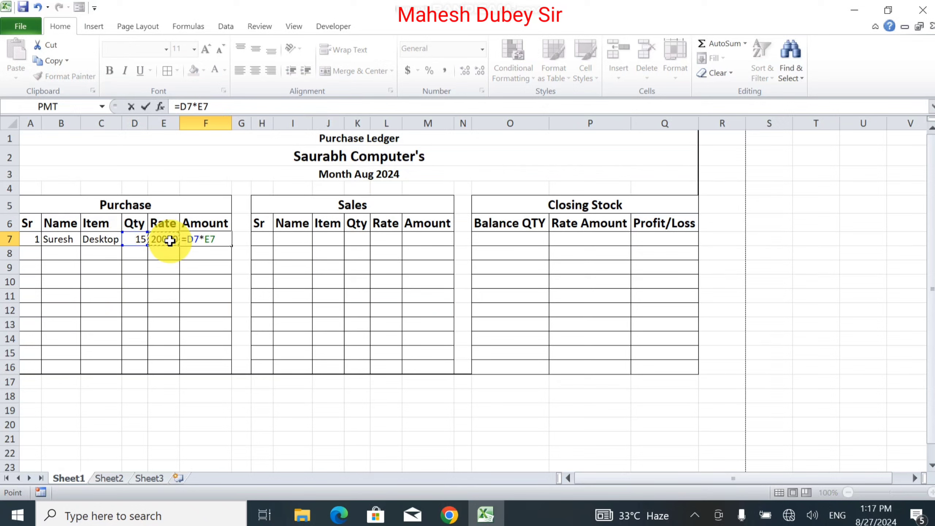
{"action": "key", "text": "Return"}
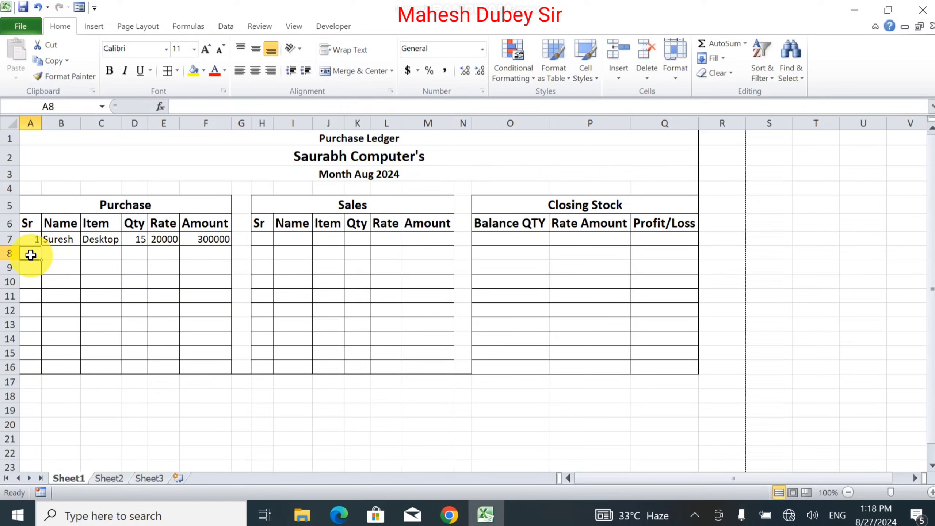
Start the second Purchase entry in row 8 with Sr 2, the same supplier name and the item Laptop.
{"action": "type", "text": "2"}
{"action": "key", "text": "Tab"}
{"action": "type", "text": "Suresh"}
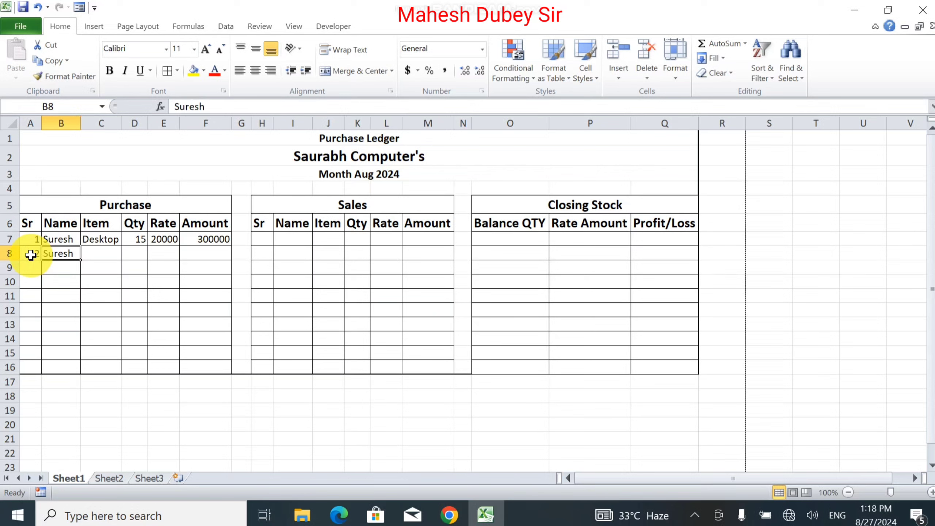
{"action": "key", "text": "Tab"}
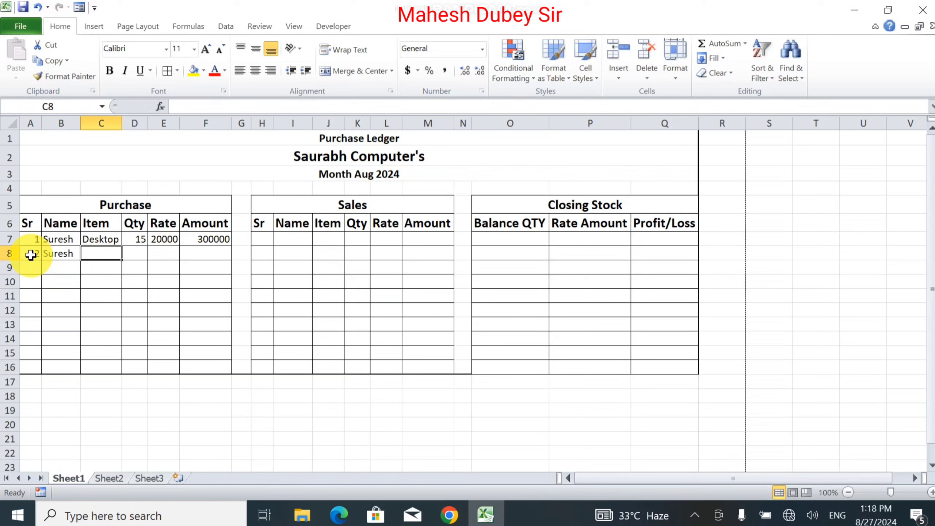
{"action": "type", "text": "L"}
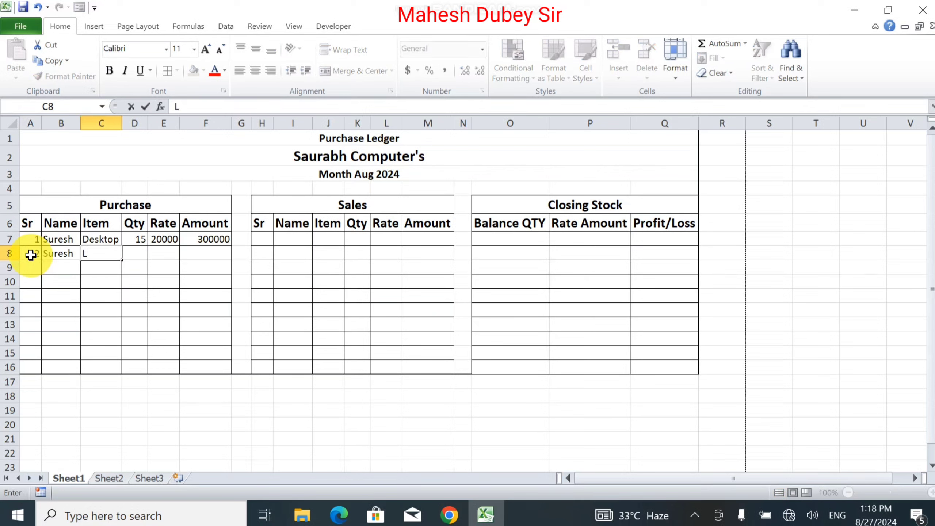
{"action": "type", "text": "aptop"}
{"action": "key", "text": "Tab"}
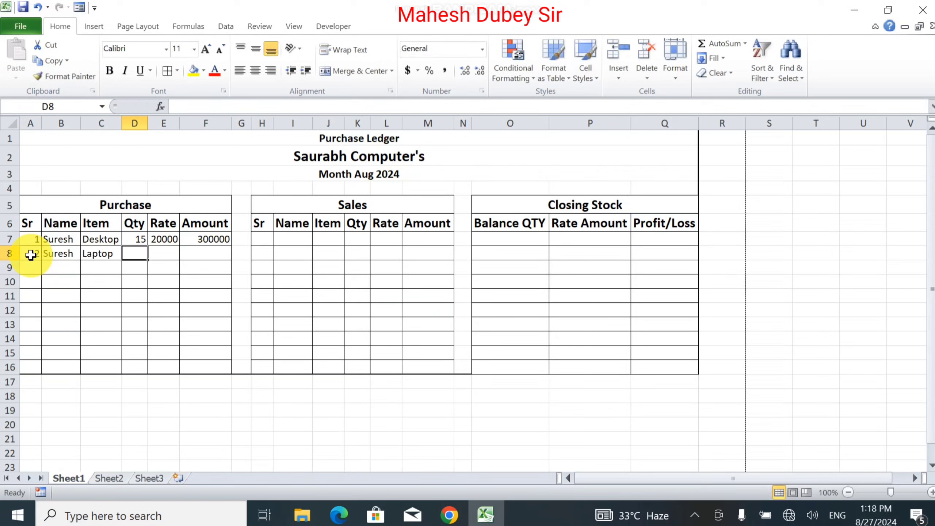
Enter quantity 10 and rate 50000 for the Laptop purchase, and fill the Amount formula down into F8.
{"action": "type", "text": "10"}
{"action": "key", "text": "Tab"}
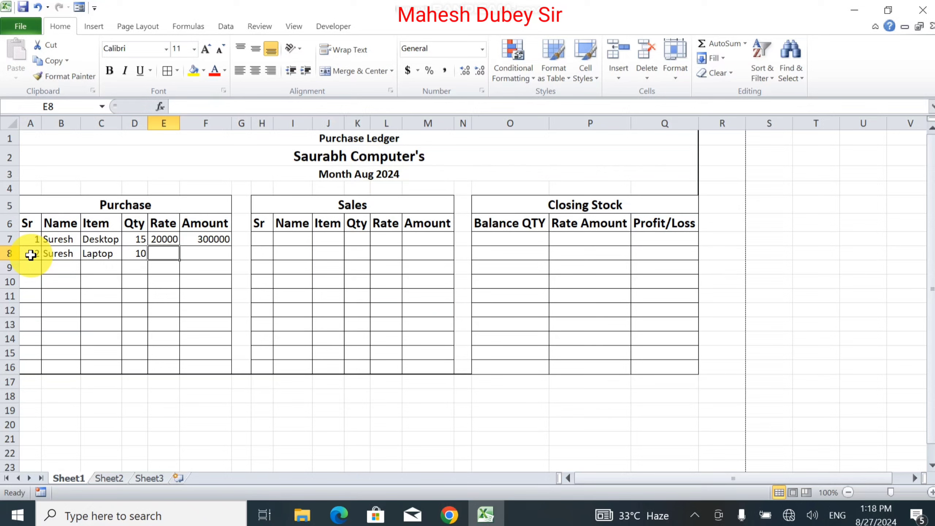
{"action": "type", "text": "50000"}
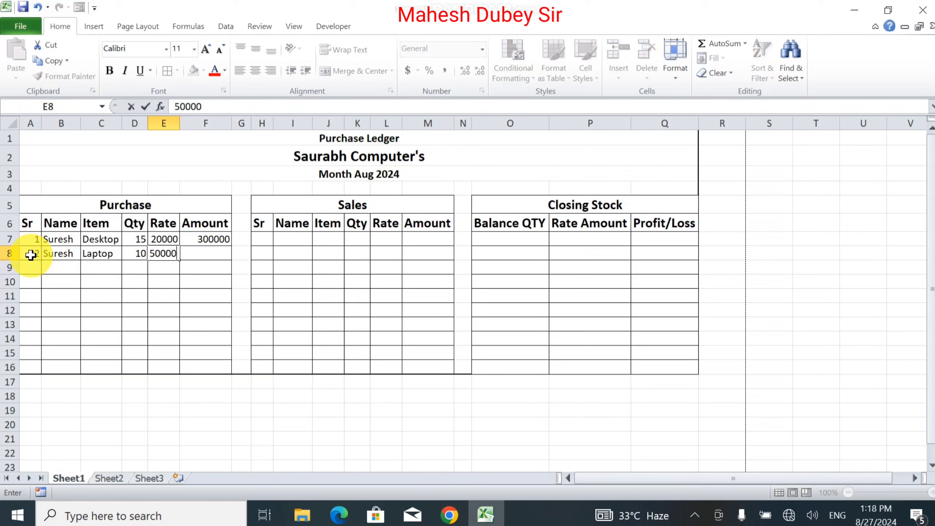
{"action": "key", "text": "Tab"}
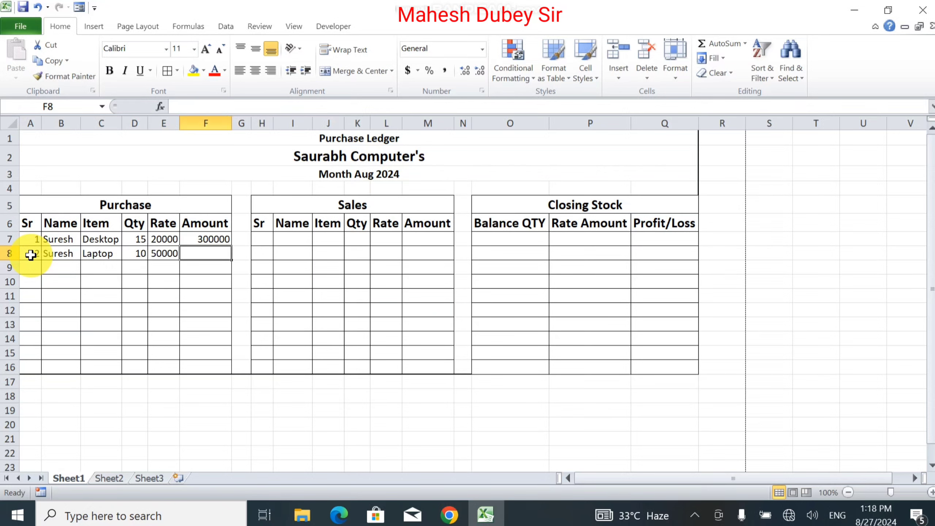
{"action": "key", "text": "ctrl+d"}
{"action": "key", "text": "Return"}
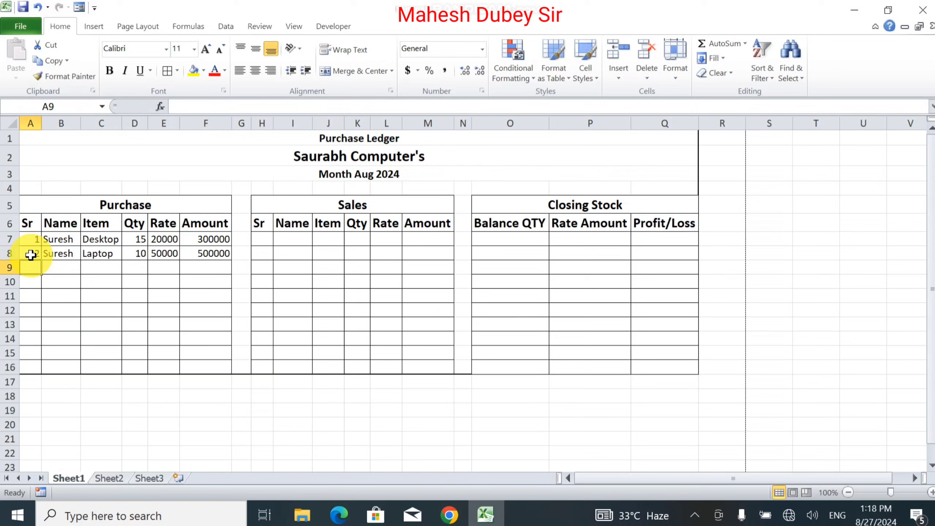
Start the third Purchase entry in row 9 with Sr 3, the same supplier name and the item Keyboard.
{"action": "type", "text": "3"}
{"action": "key", "text": "Tab"}
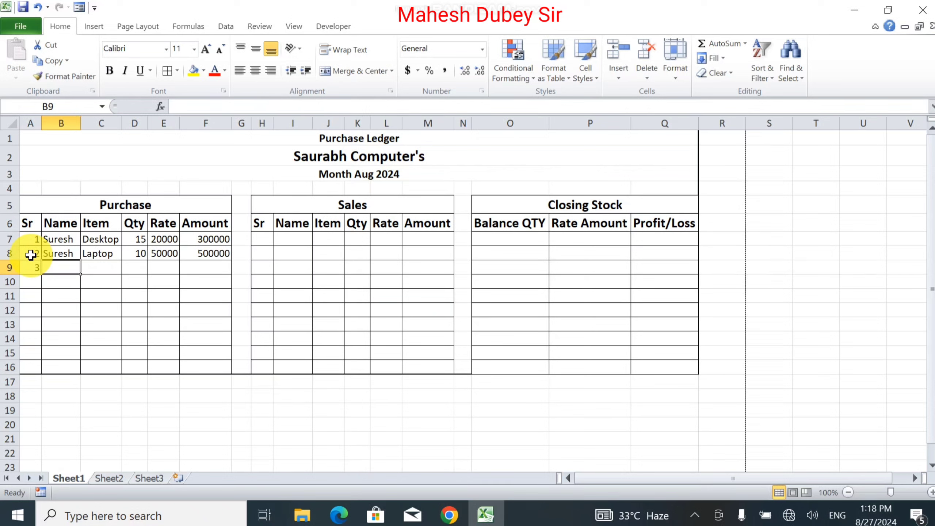
{"action": "type", "text": "Suresh"}
{"action": "key", "text": "Tab"}
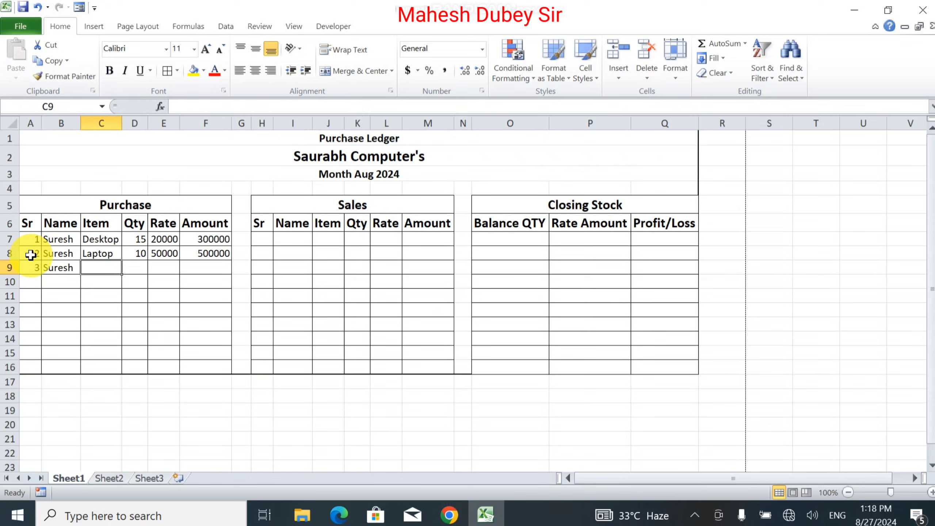
{"action": "type", "text": "Key"}
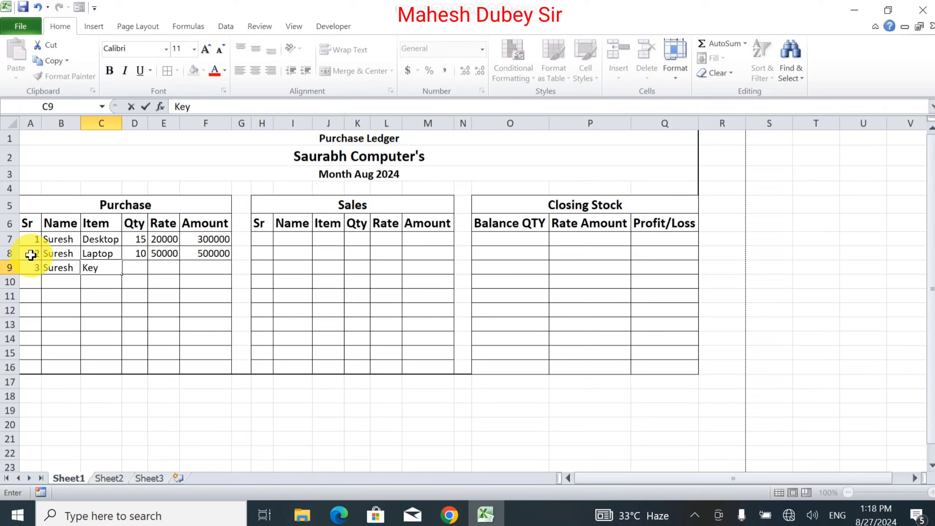
{"action": "type", "text": "board"}
{"action": "key", "text": "Tab"}
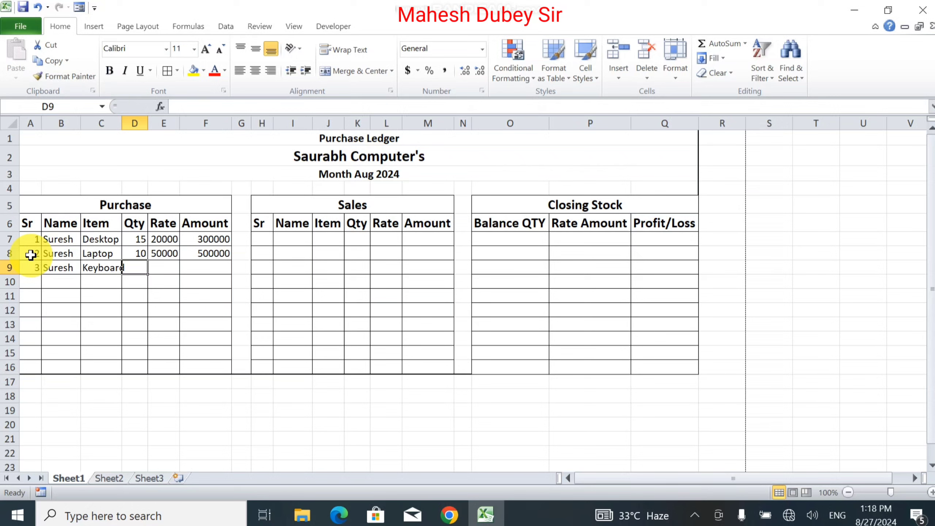
Enter quantity 25 and rate 280 for the Keyboard purchase, and fill the Amount formula down into F9.
{"action": "type", "text": "22"}
{"action": "key", "text": "BackSpace"}
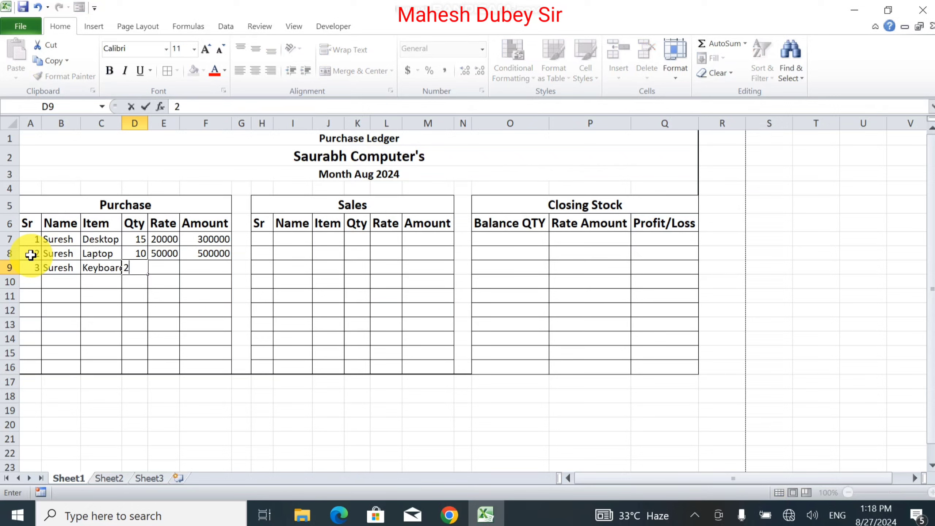
{"action": "type", "text": "5"}
{"action": "key", "text": "Tab"}
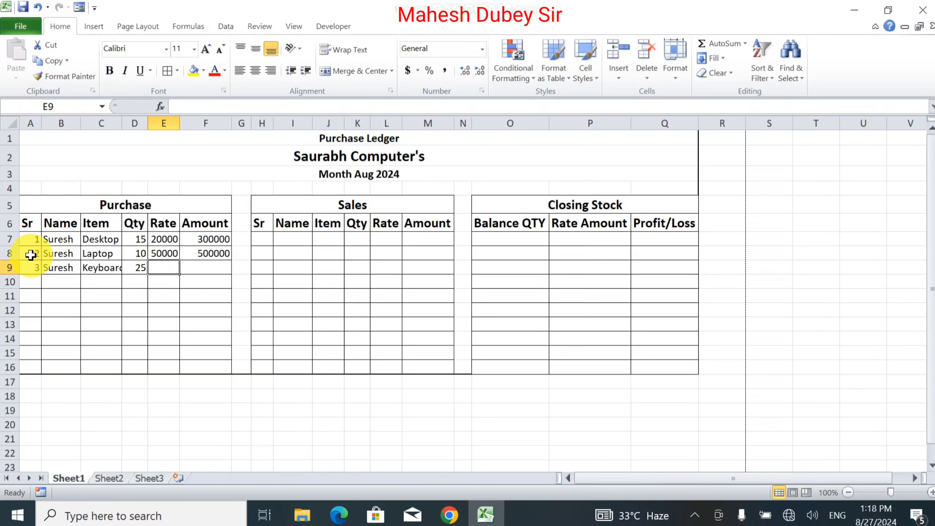
{"action": "type", "text": "2"}
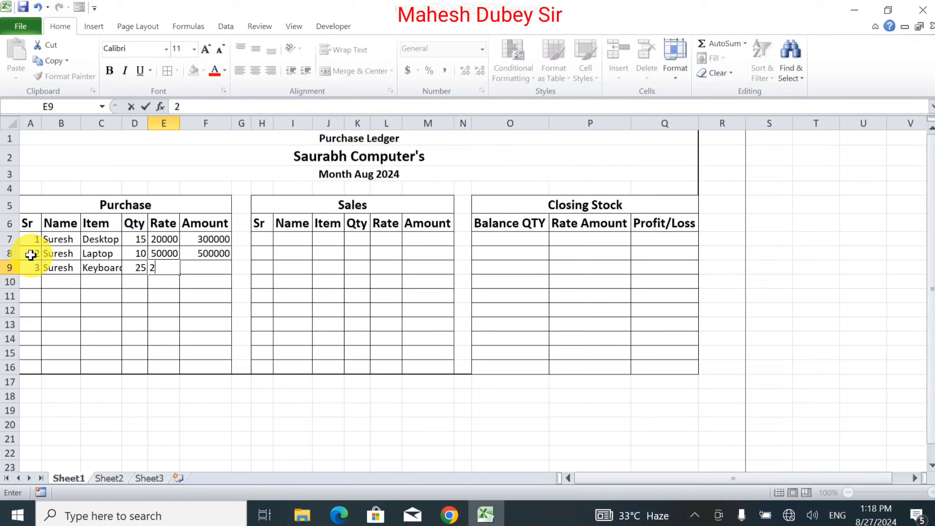
{"action": "type", "text": "80"}
{"action": "key", "text": "Tab"}
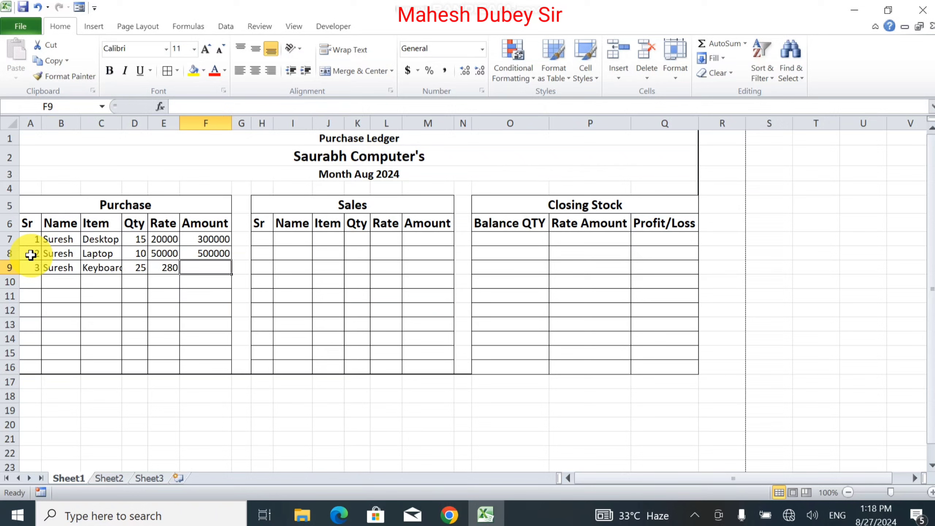
{"action": "type", "text": "="}
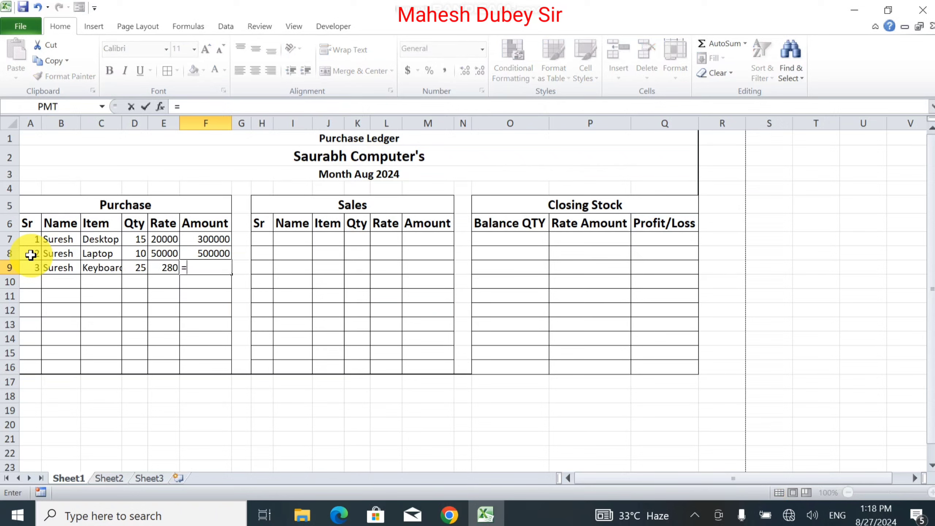
{"action": "key", "text": "Escape"}
{"action": "key", "text": "ctrl+d"}
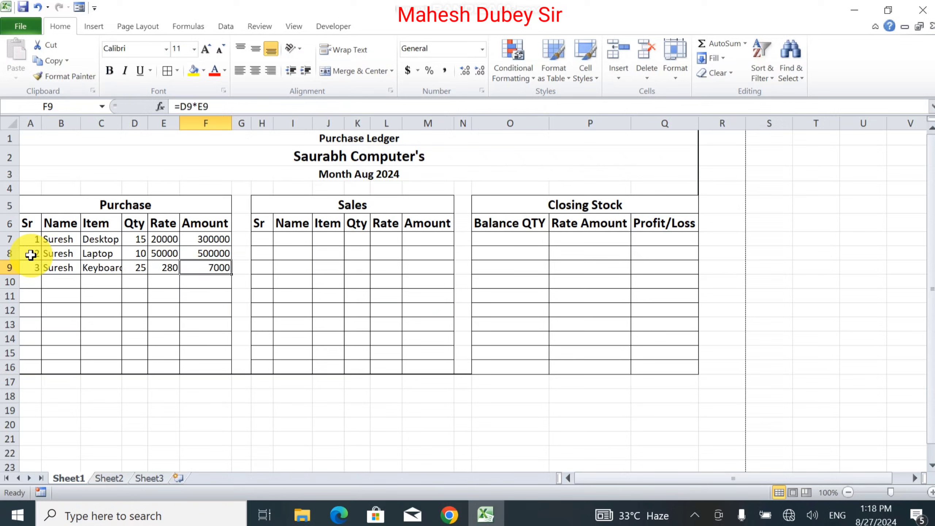
Start the fourth Purchase entry in row 10 with Sr 4, the same supplier name and the item Mouse.
{"action": "key", "text": "Return"}
{"action": "type", "text": "4"}
{"action": "key", "text": "Tab"}
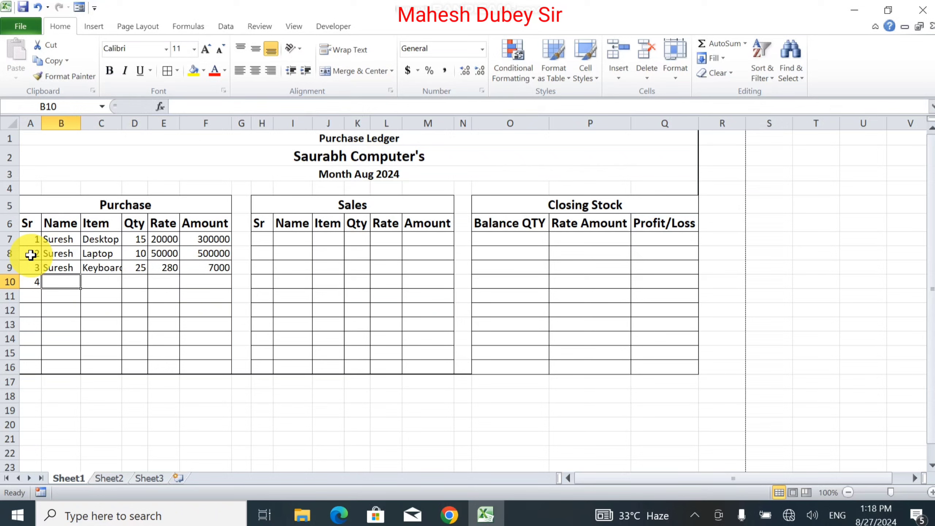
{"action": "type", "text": "Suresh"}
{"action": "key", "text": "Tab"}
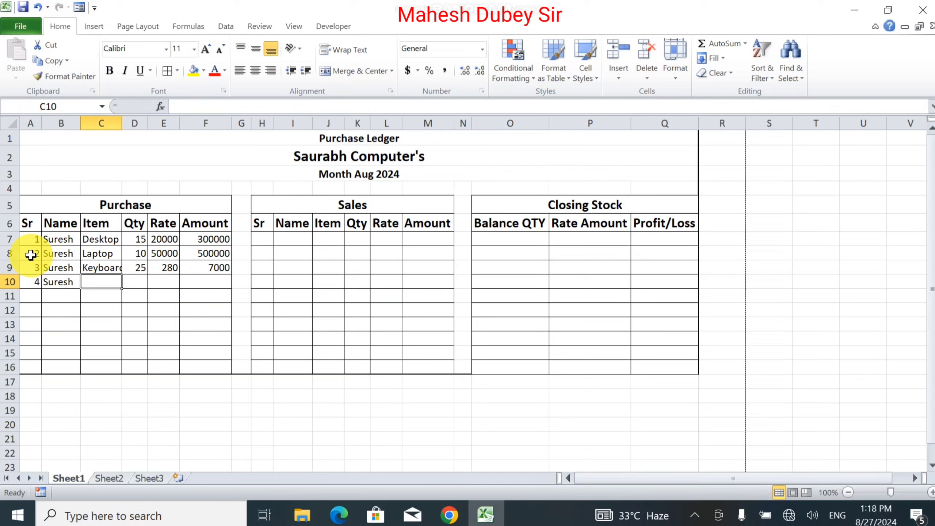
{"action": "type", "text": "Mouse"}
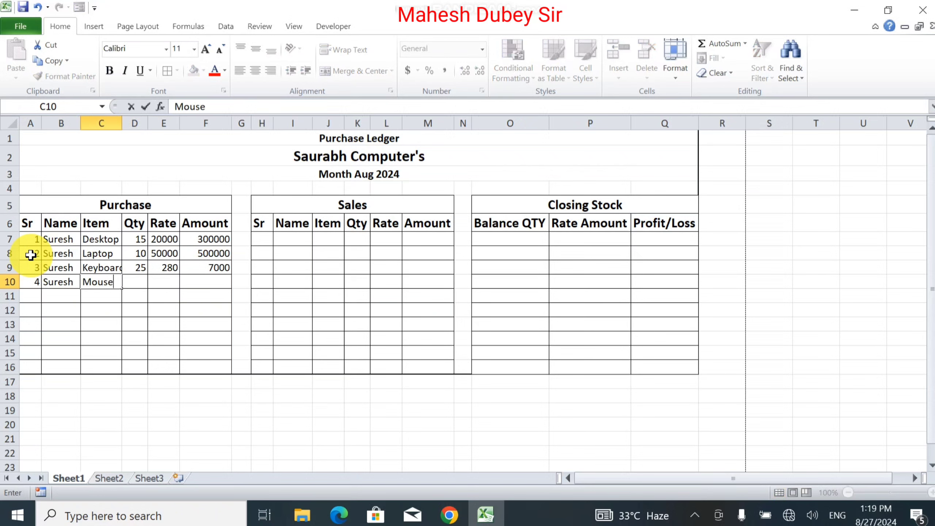
{"action": "key", "text": "Tab"}
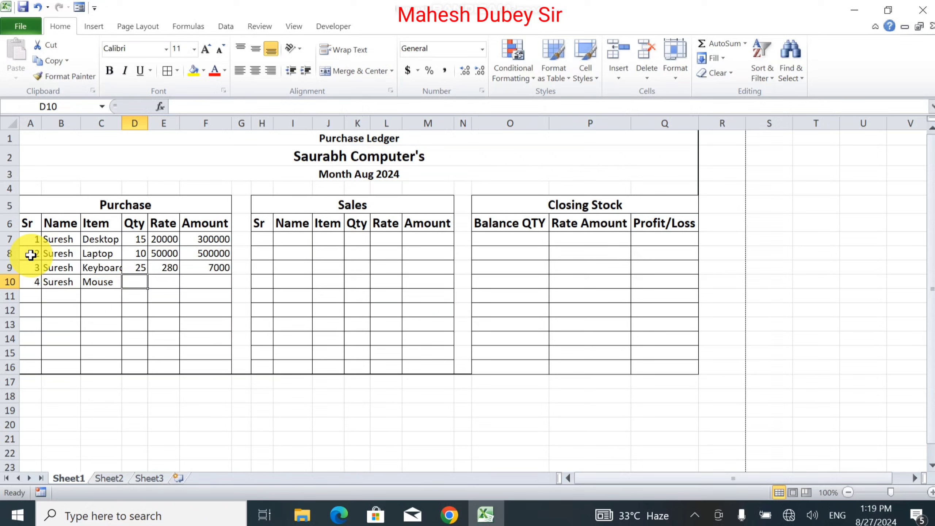
Enter quantity 30 and rate 200 for the Mouse purchase, and fill the Amount formula down into F10.
{"action": "type", "text": "30"}
{"action": "key", "text": "Tab"}
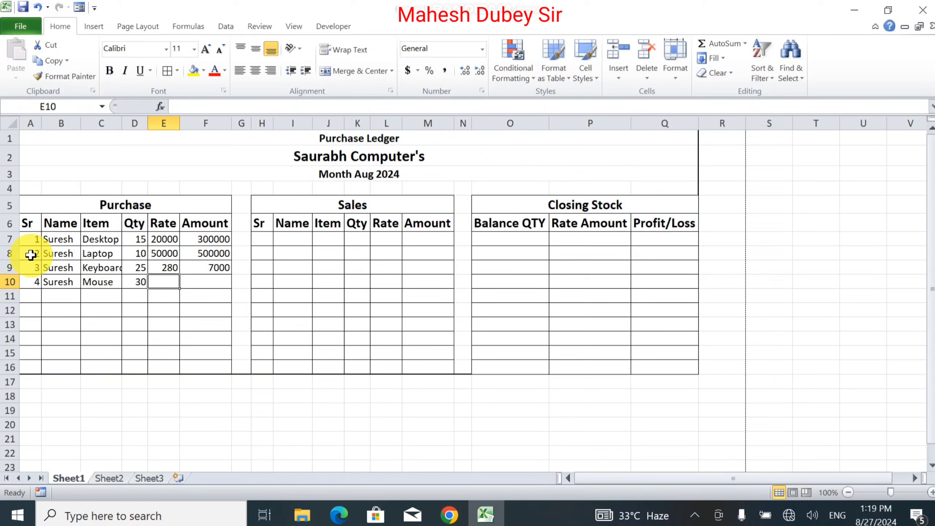
{"action": "type", "text": "200"}
{"action": "key", "text": "Tab"}
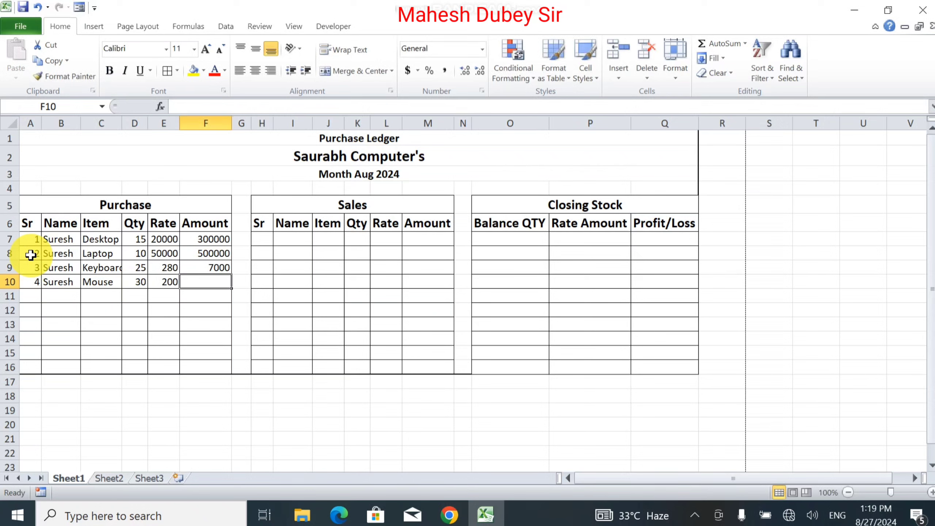
{"action": "key", "text": "Tab"}
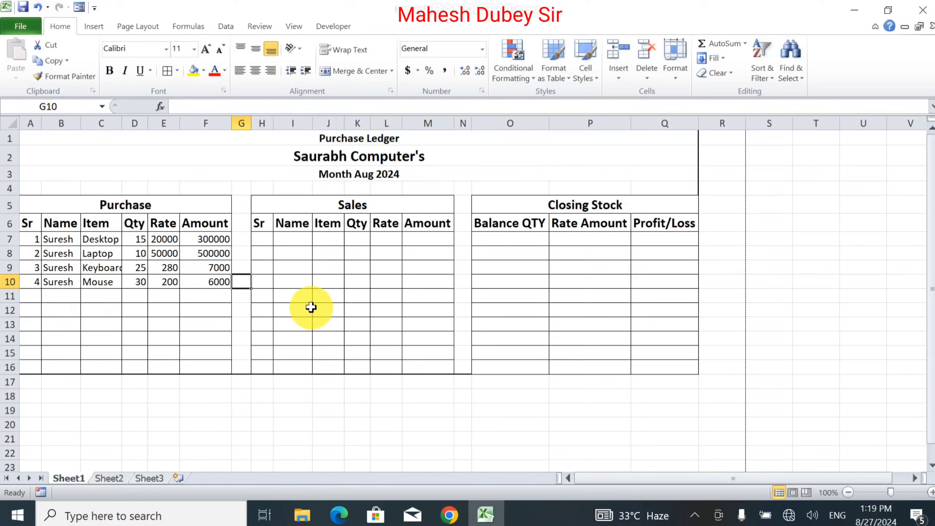
Enter serial number 1 in H7, the first row of the Sales table.
{"action": "left_click", "coordinate": [261, 243]}
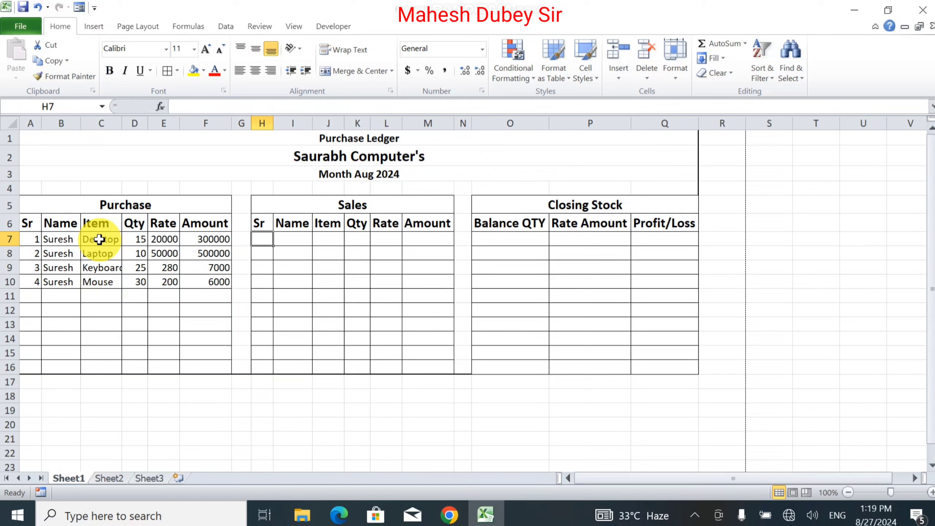
{"action": "type", "text": "1"}
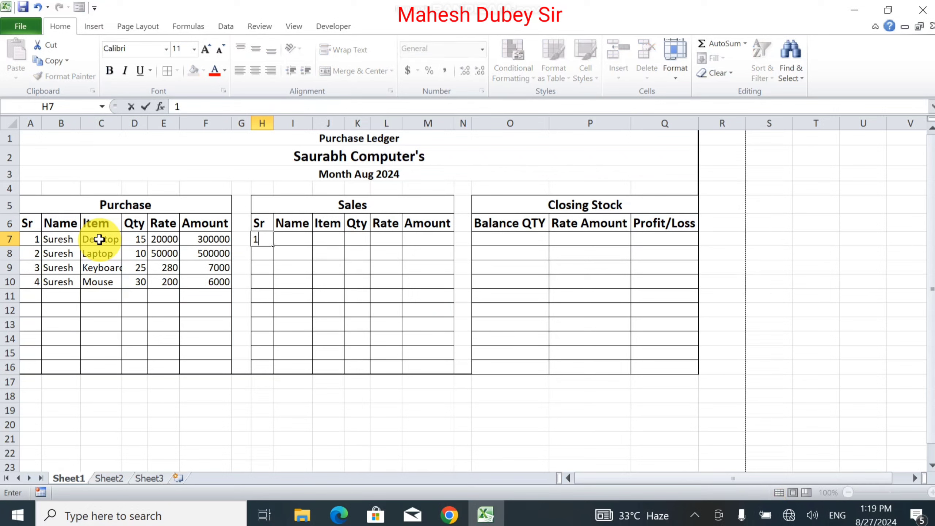
{"action": "key", "text": "Tab"}
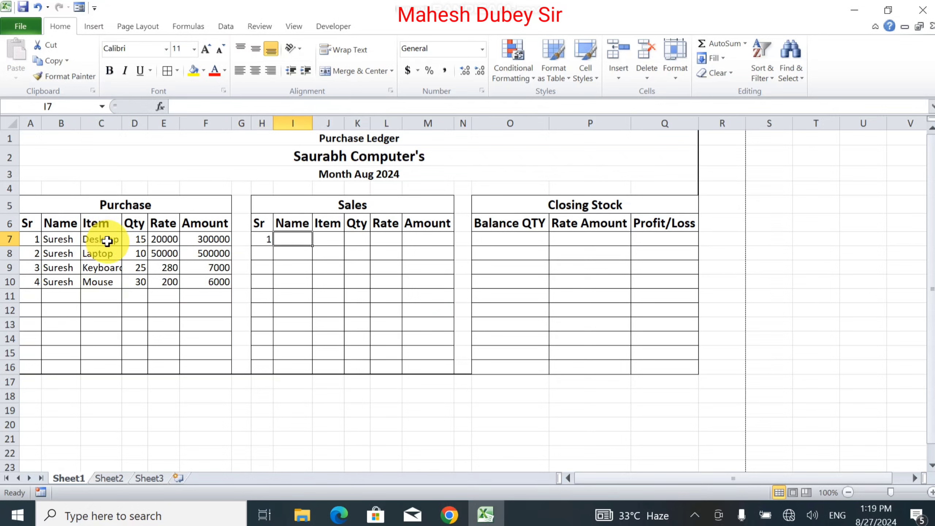
Copy the four Purchase entries in A7:F10 and paste them into the Sales table starting at H7.
{"action": "left_click", "coordinate": [56, 239]}
{"action": "left_click_drag", "start_coordinate": [25, 240], "coordinate": [220, 284]}
{"action": "key", "text": "ctrl+c"}
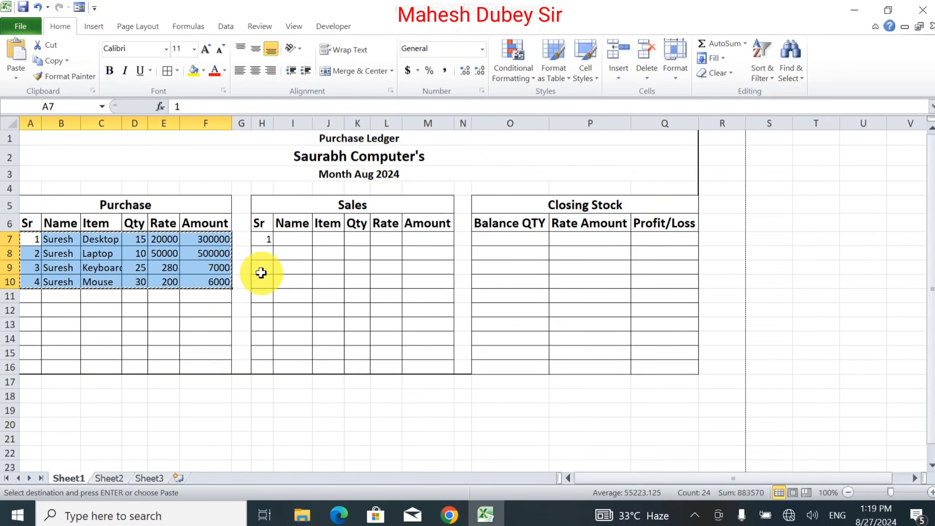
{"action": "left_click", "coordinate": [267, 241]}
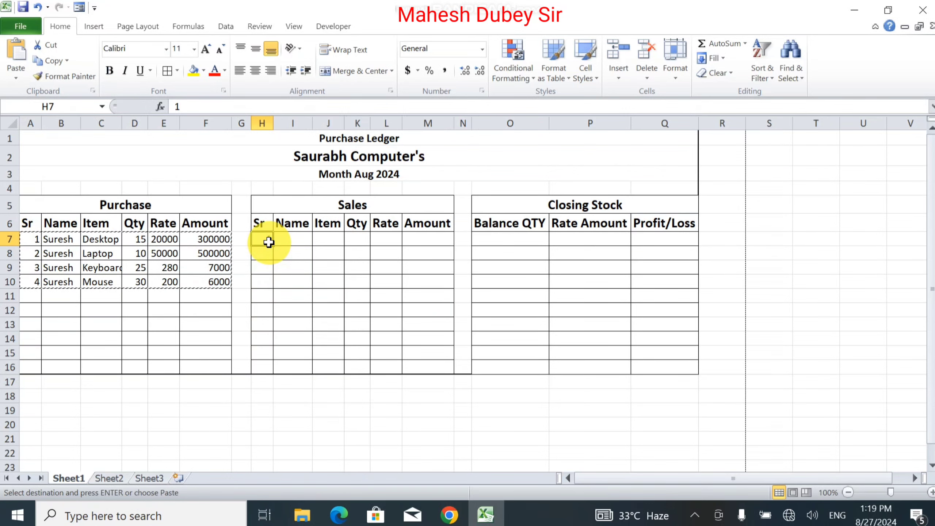
{"action": "key", "text": "ctrl+v"}
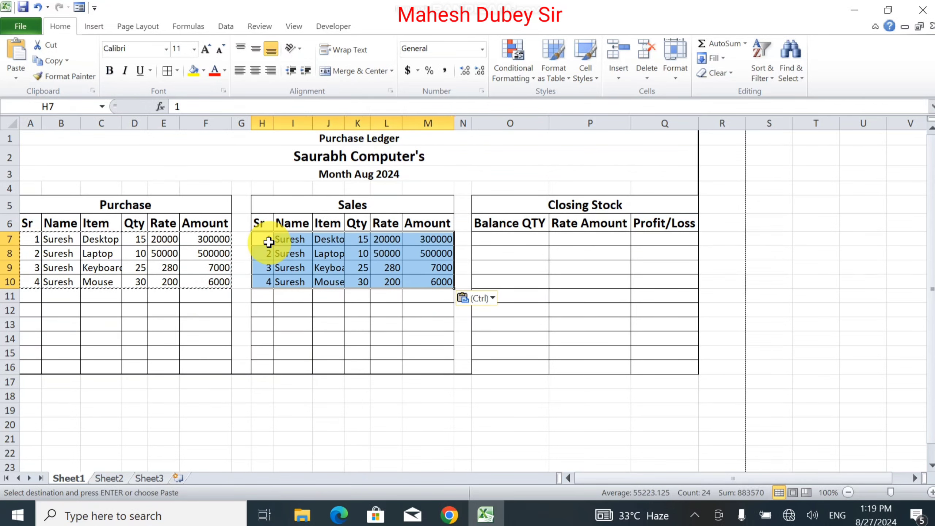
Auto-fit the widths of both Item columns, J and C, to their contents.
{"action": "double_click", "coordinate": [344, 123]}
{"action": "left_click", "coordinate": [305, 268]}
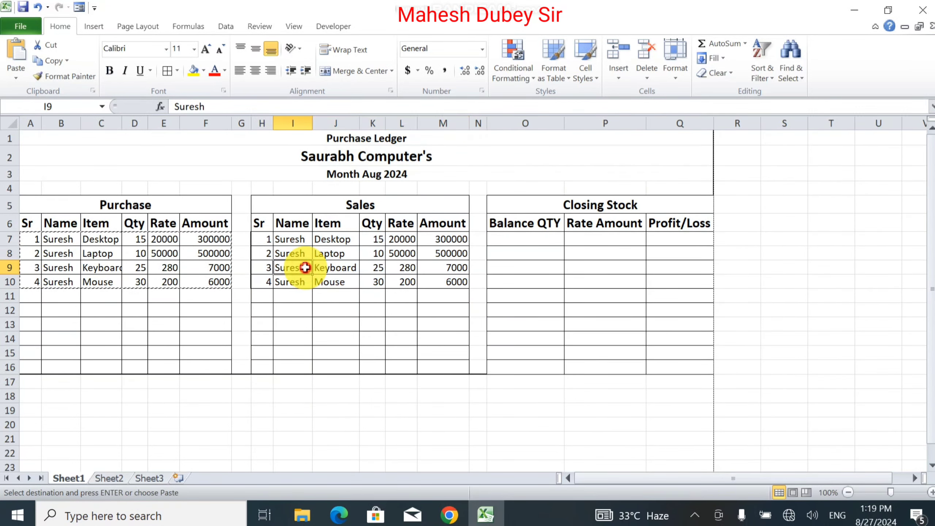
{"action": "double_click", "coordinate": [122, 123]}
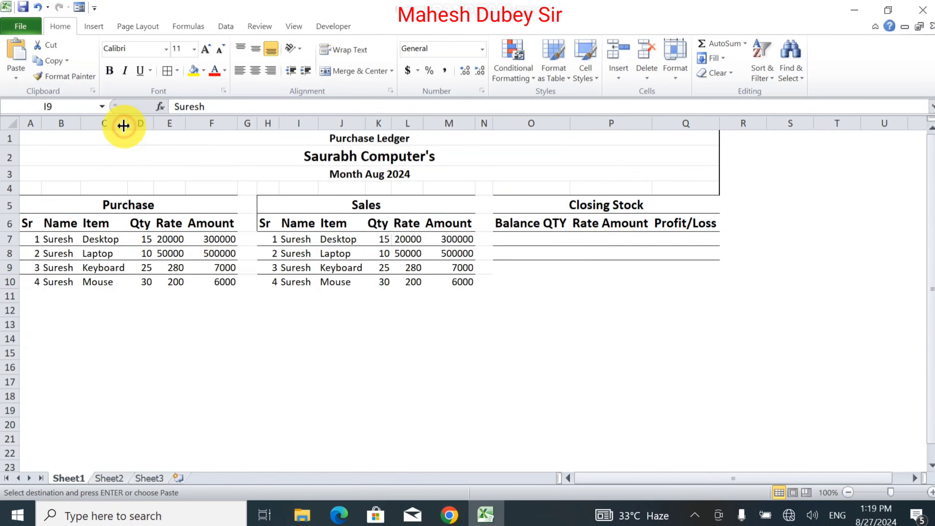
Replace the copied supplier name in I7 with the customer's first name for the Desktop sale.
{"action": "left_click", "coordinate": [312, 240]}
{"action": "double_click", "coordinate": [310, 239]}
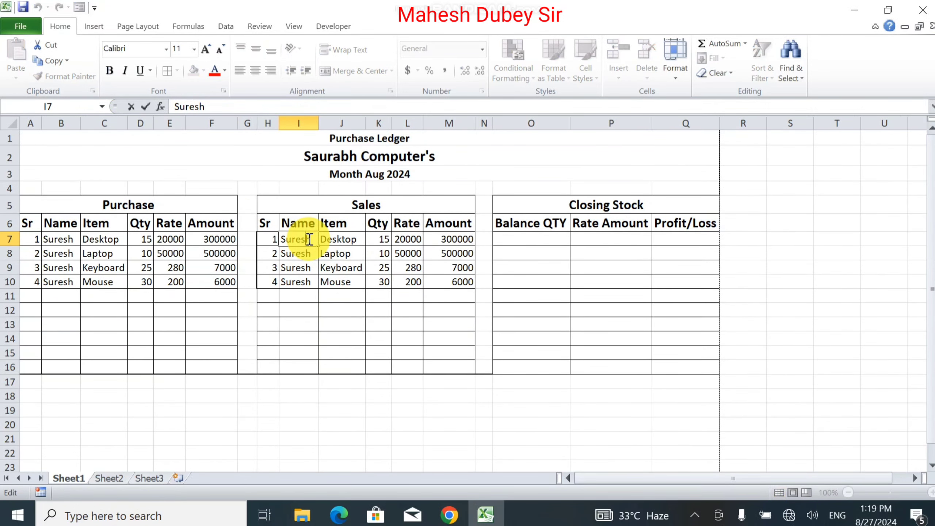
{"action": "key", "text": "Return"}
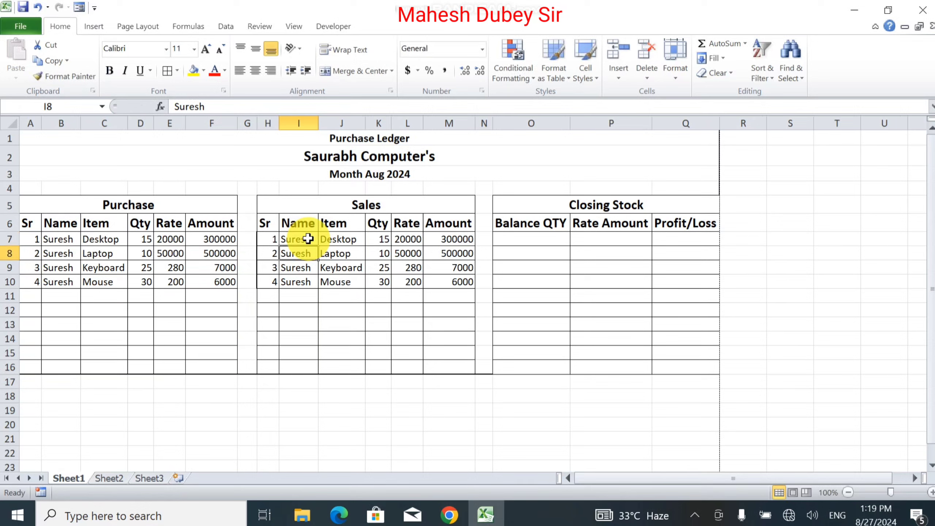
{"action": "left_click", "coordinate": [309, 239]}
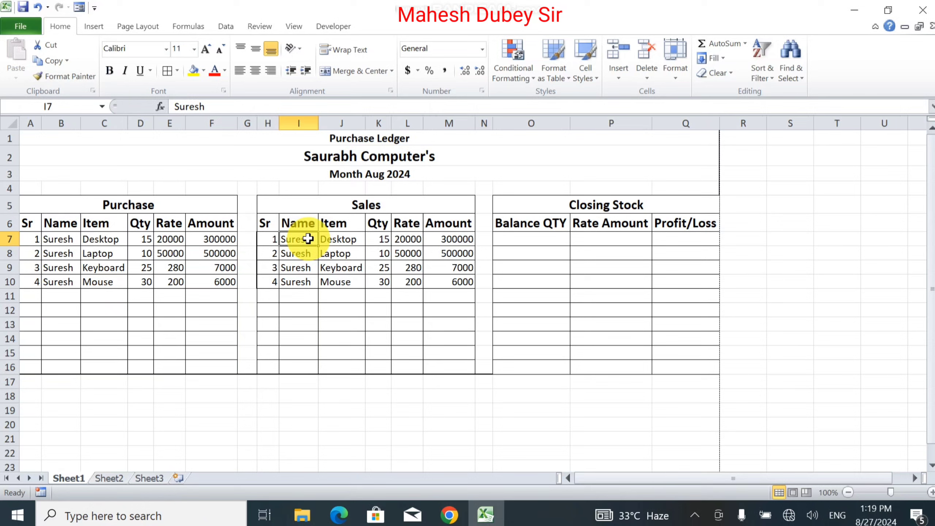
{"action": "type", "text": "S"}
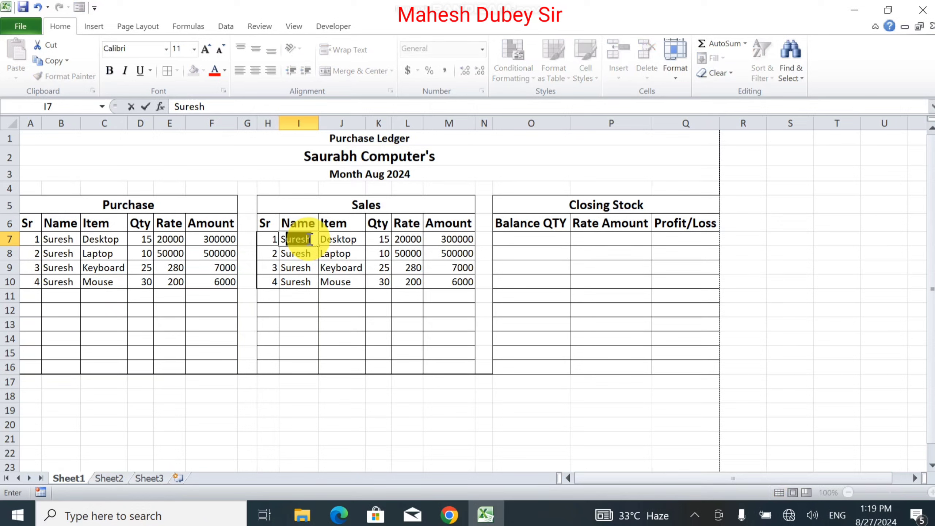
{"action": "type", "text": "uraj"}
{"action": "key", "text": "Tab"}
{"action": "key", "text": "Tab"}
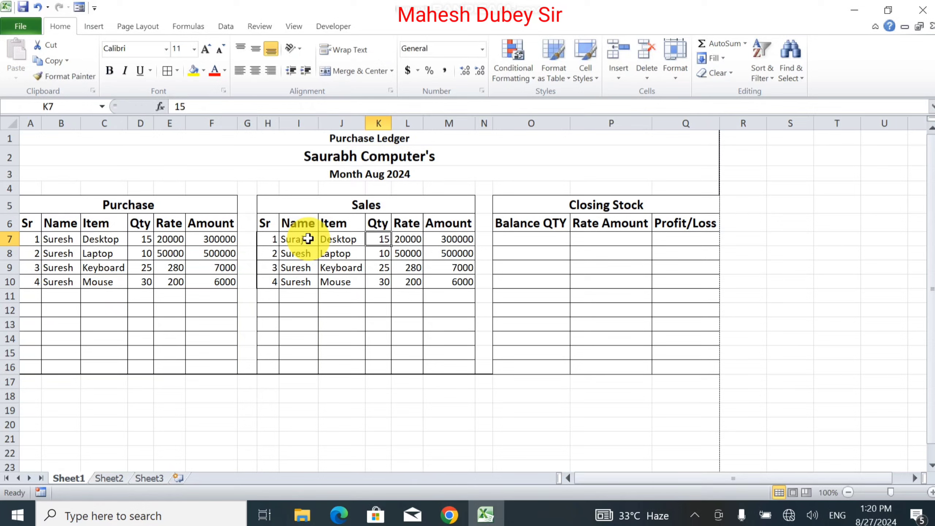
Set the Desktop sale's quantity to 10 and its rate to 22000 in row 7.
{"action": "type", "text": "10"}
{"action": "key", "text": "Tab"}
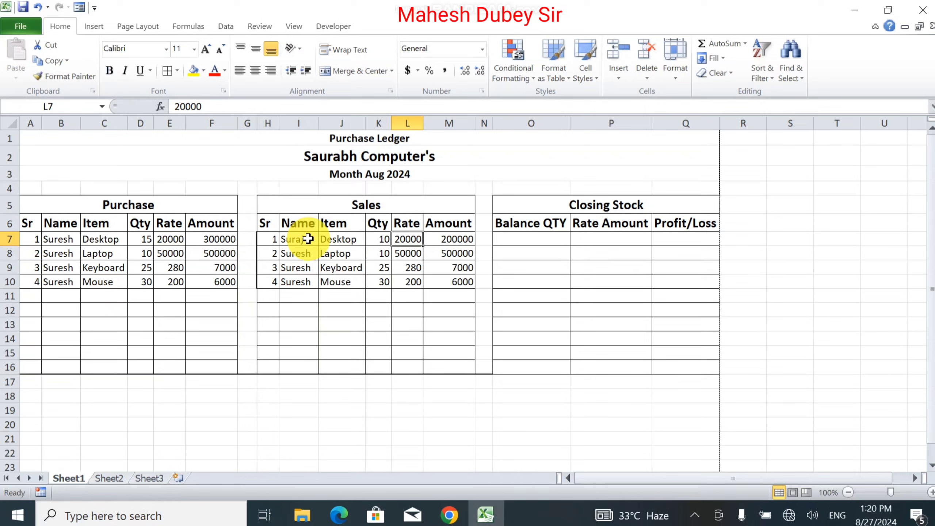
{"action": "type", "text": "22000"}
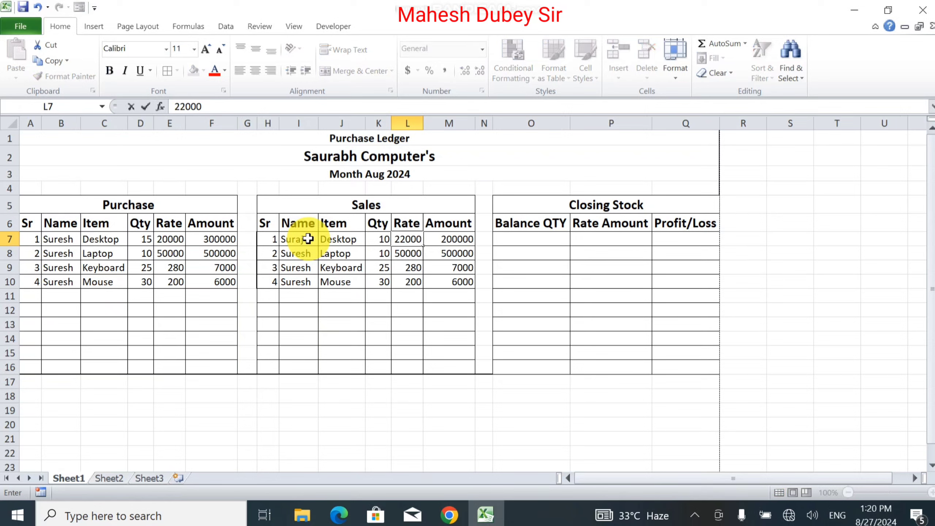
{"action": "key", "text": "Tab"}
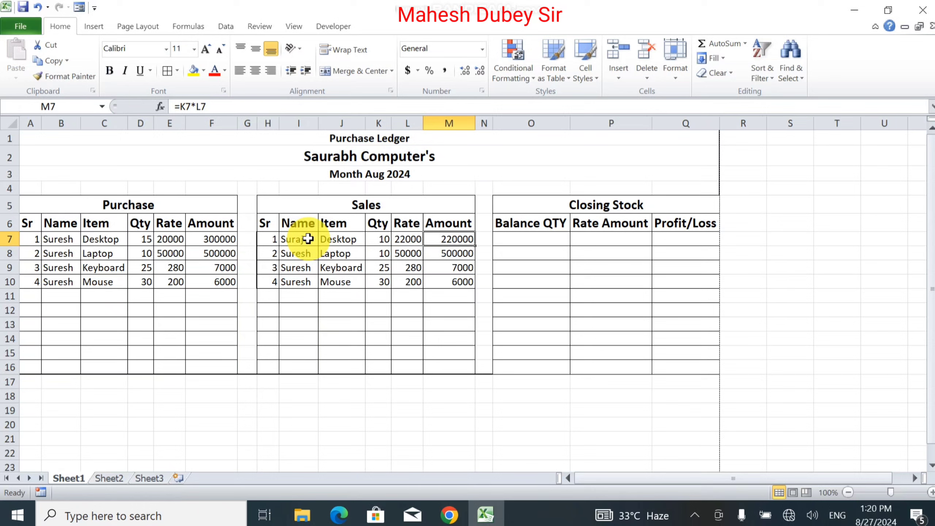
Replace the copied supplier name in I8 with the customer's first name for the Laptop sale.
{"action": "key", "text": "Left"}
{"action": "key", "text": "Left"}
{"action": "key", "text": "Left"}
{"action": "key", "text": "Left"}
{"action": "key", "text": "Down"}
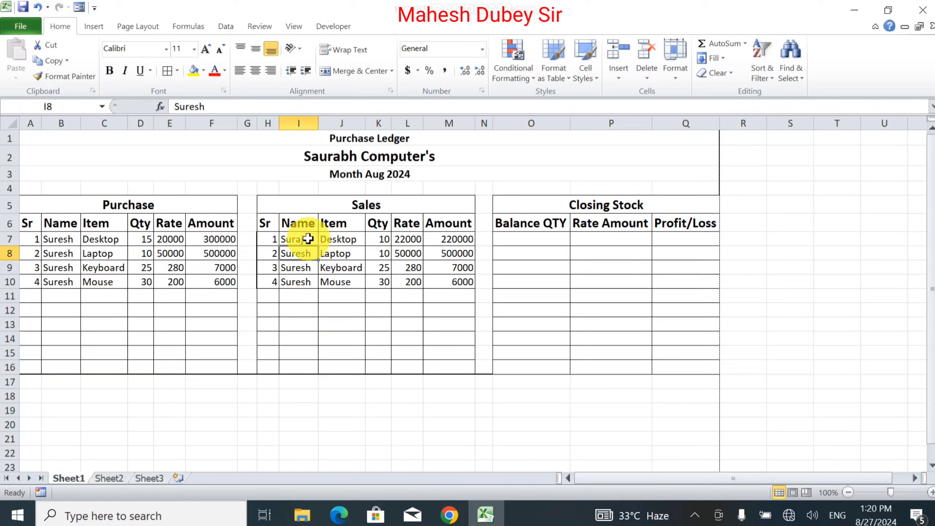
{"action": "type", "text": "Alok"}
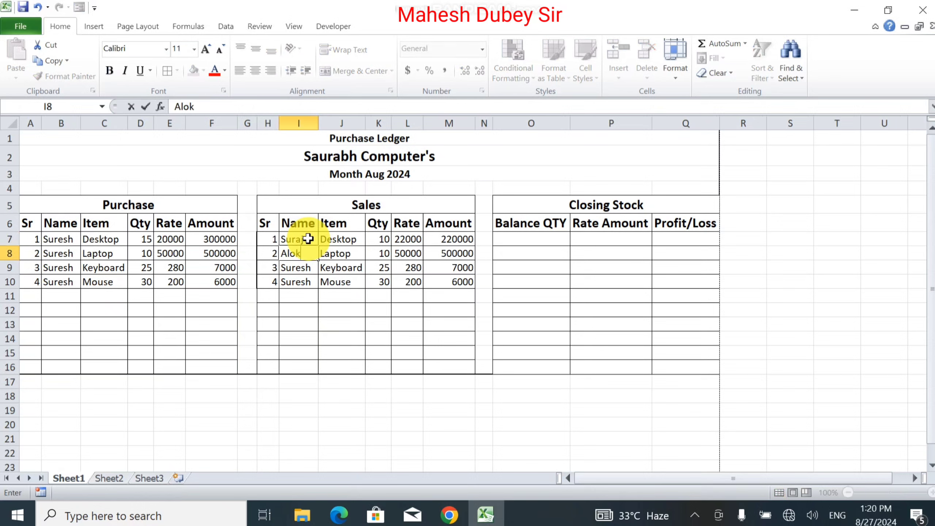
{"action": "key", "text": "Tab"}
Set the Laptop sale's rate in L8 to 55000.
{"action": "key", "text": "Right"}
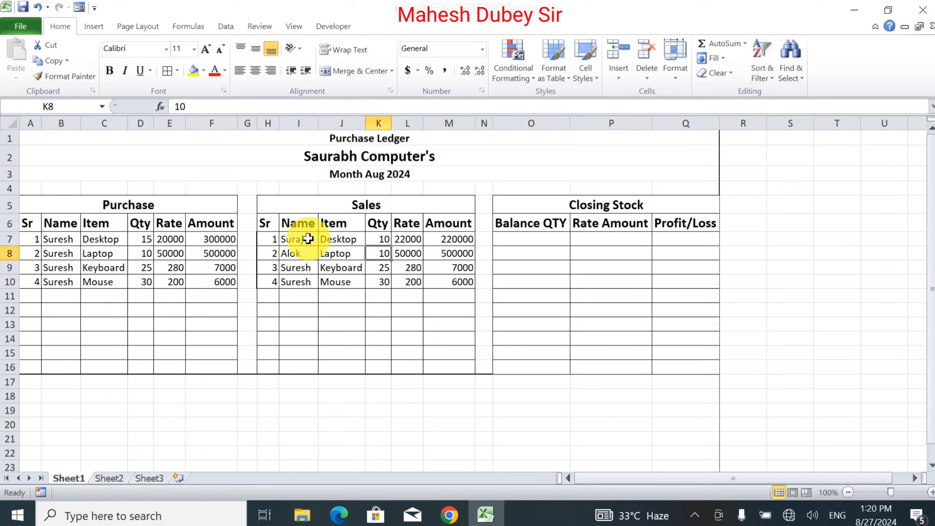
{"action": "key", "text": "Right"}
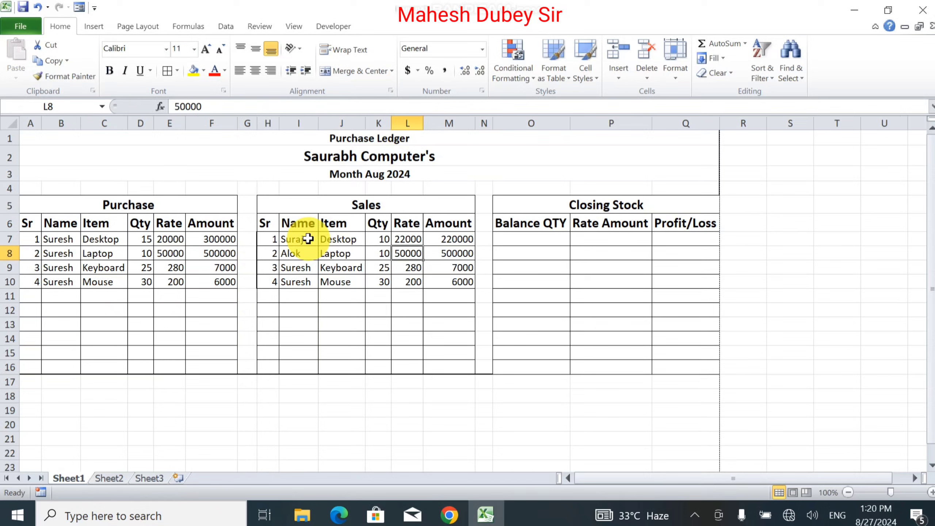
{"action": "type", "text": "5"}
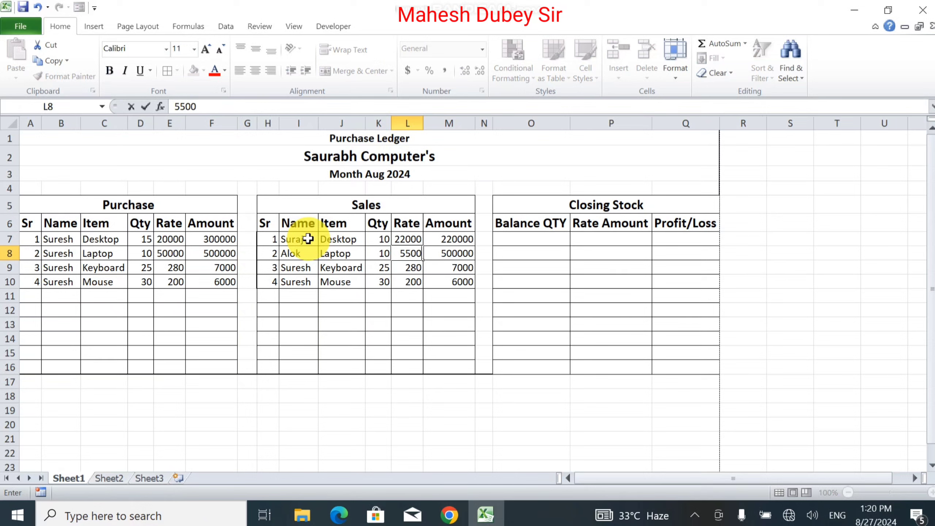
{"action": "key", "text": "Tab"}
{"action": "key", "text": "Return"}
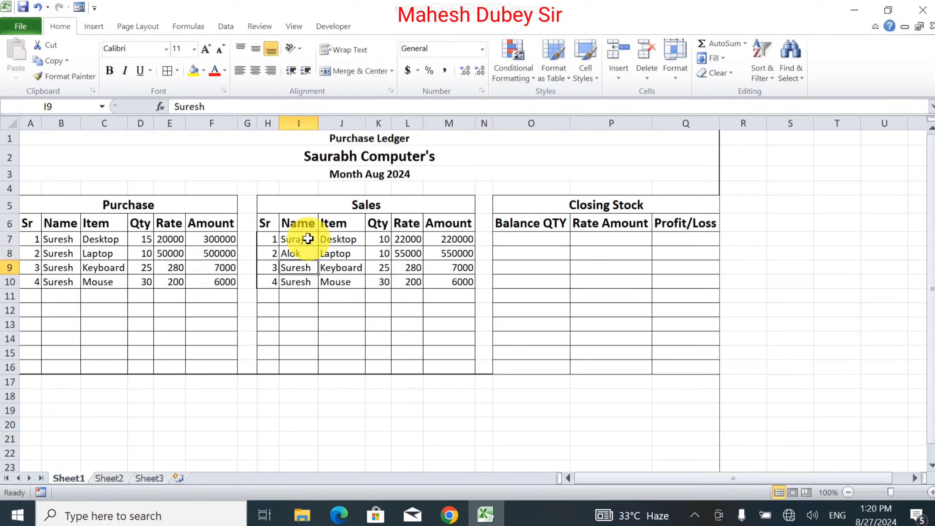
Replace the copied supplier name in I9 with the customer's first name for the Keyboard sale.
{"action": "type", "text": "Sandee"}
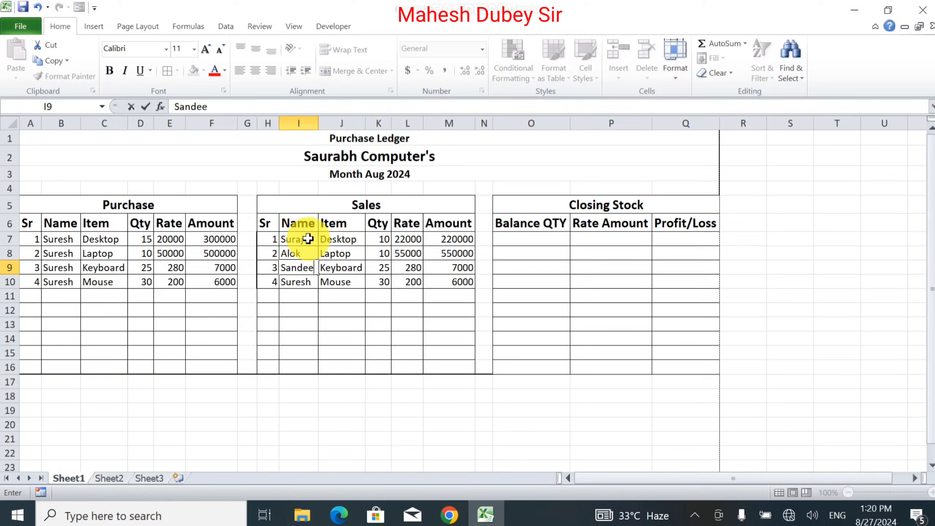
{"action": "type", "text": "p"}
{"action": "key", "text": "Tab"}
Set the Keyboard sale's quantity to 10 and its rate to 300 in row 9.
{"action": "key", "text": "Tab"}
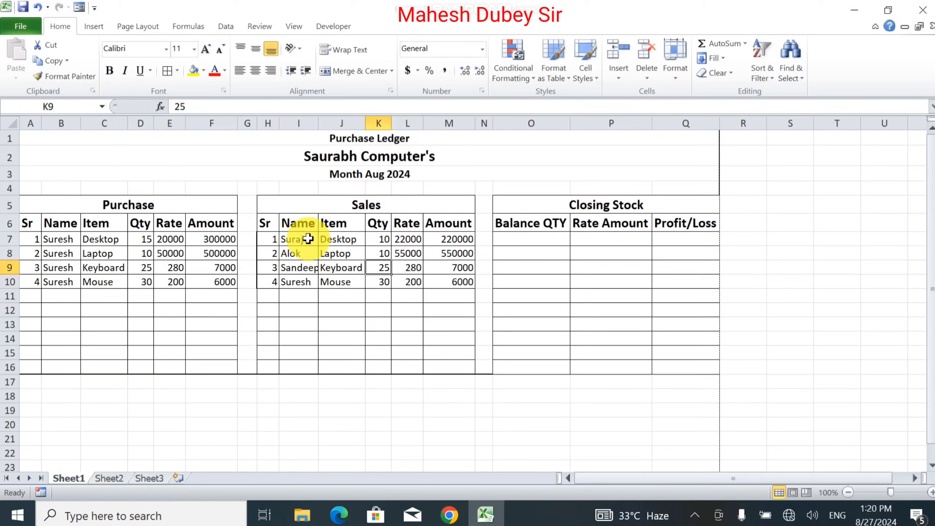
{"action": "type", "text": "10"}
{"action": "key", "text": "Tab"}
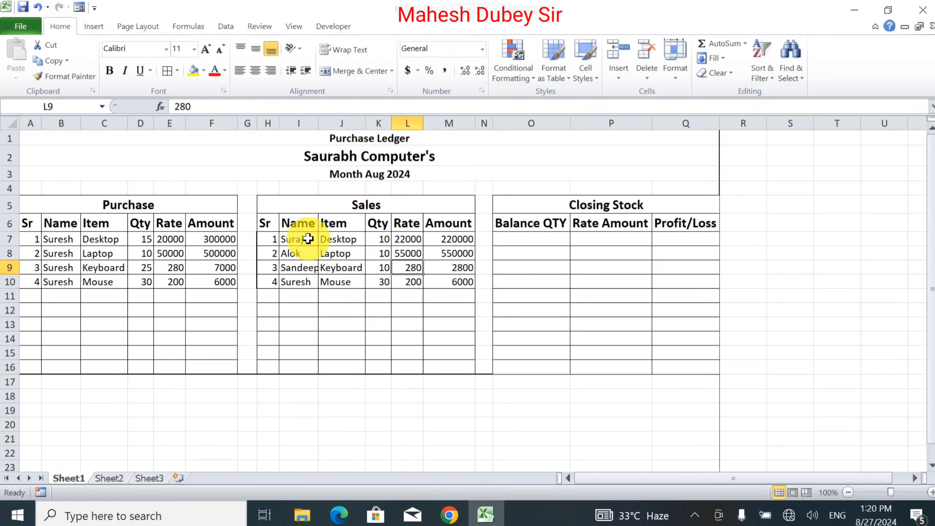
{"action": "type", "text": "300"}
{"action": "key", "text": "Tab"}
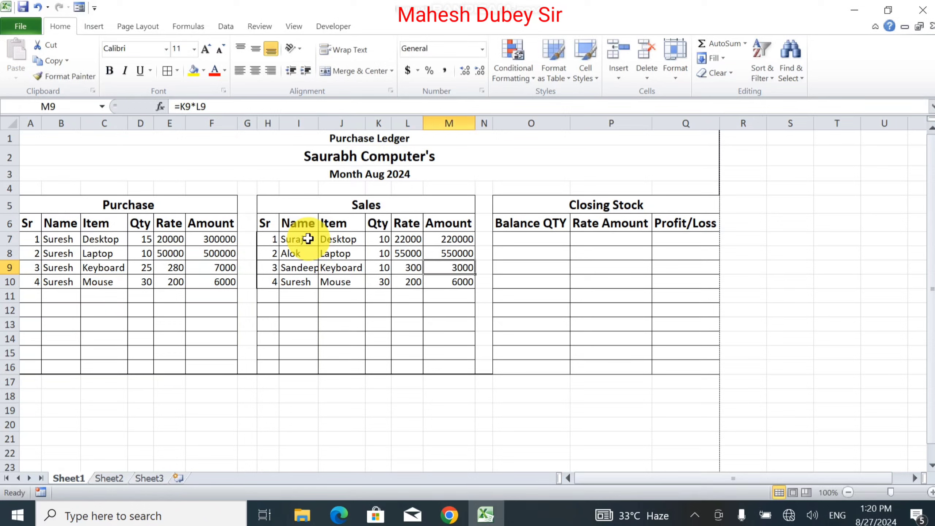
{"action": "key", "text": "Return"}
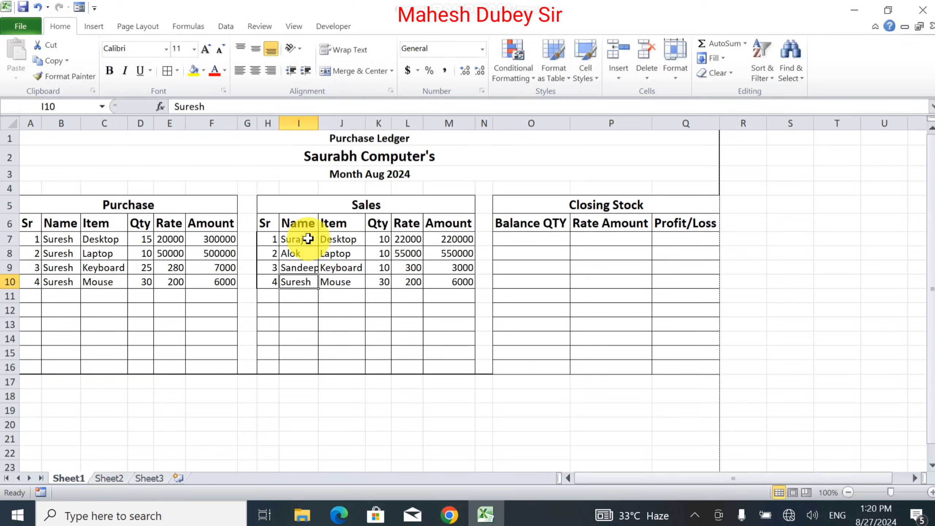
Set the Mouse sale's quantity to 25 and its rate to 250 in row 10.
{"action": "key", "text": "Tab"}
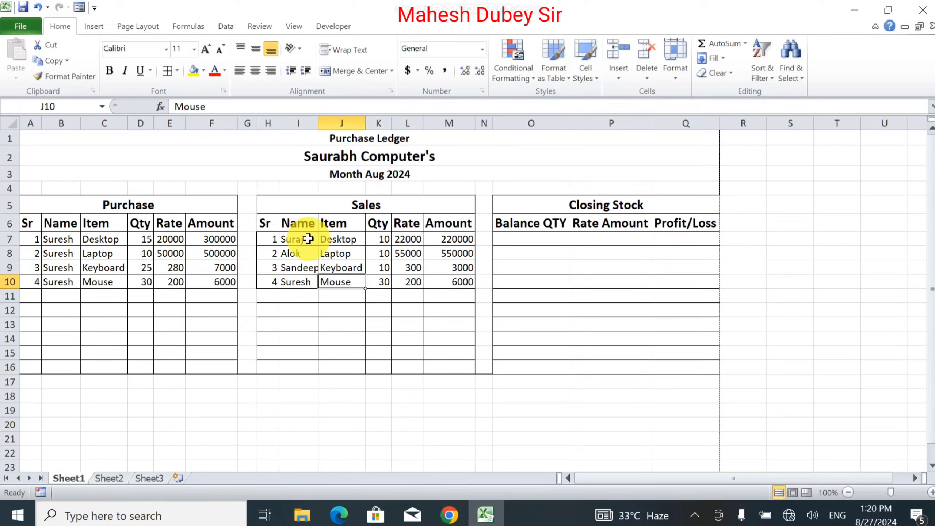
{"action": "key", "text": "Tab"}
{"action": "type", "text": "25"}
{"action": "key", "text": "Tab"}
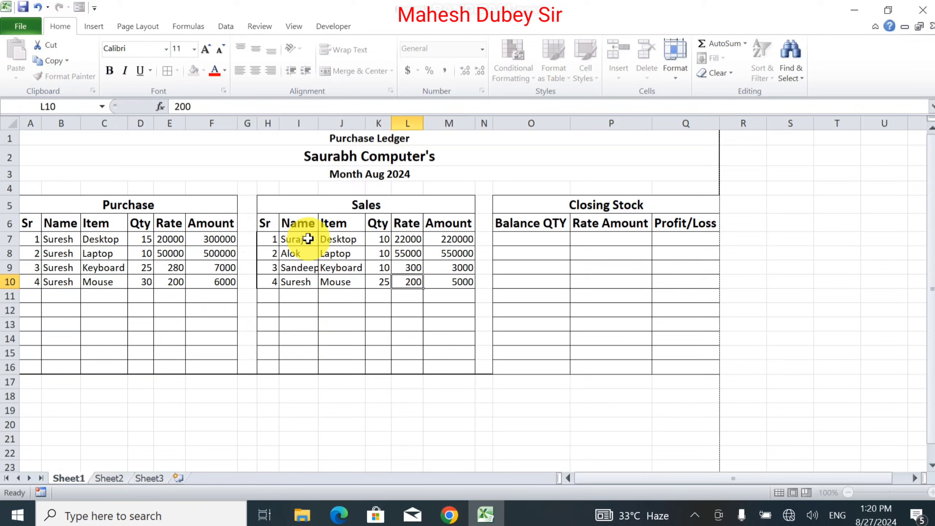
{"action": "type", "text": "25"}
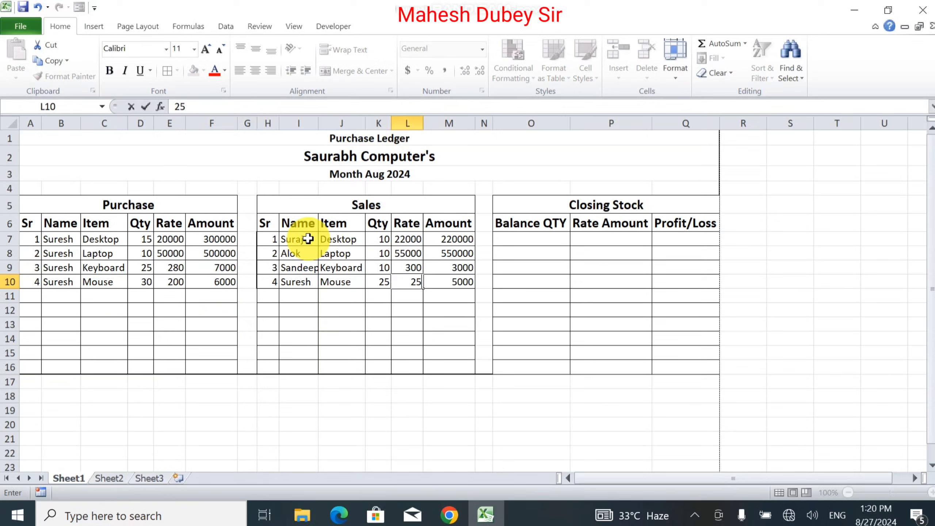
{"action": "type", "text": "0"}
{"action": "key", "text": "Tab"}
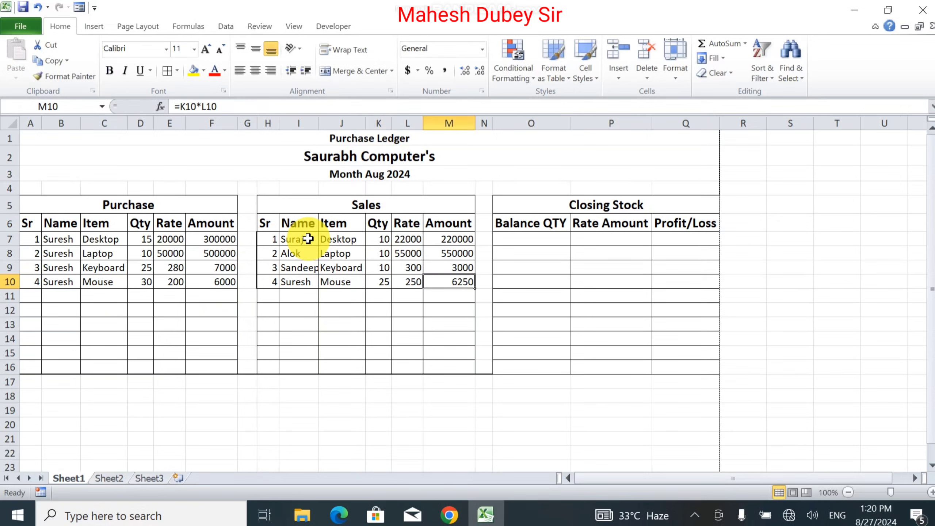
Calculate the Closing Stock Balance QTY in O7 with =D7-K7 and fill the formula down to O10.
{"action": "key", "text": "Right"}
{"action": "key", "text": "Up"}
{"action": "key", "text": "Up"}
{"action": "key", "text": "Up"}
{"action": "key", "text": "Right"}
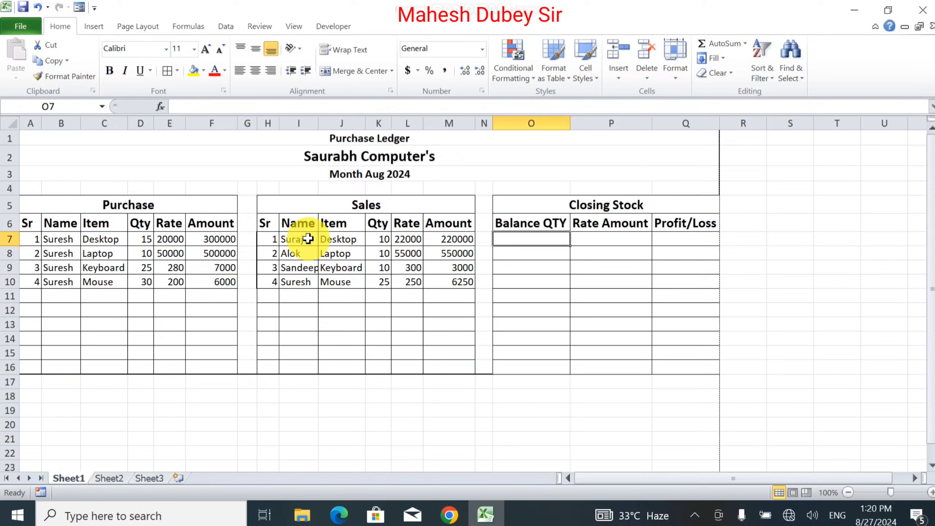
{"action": "type", "text": "="}
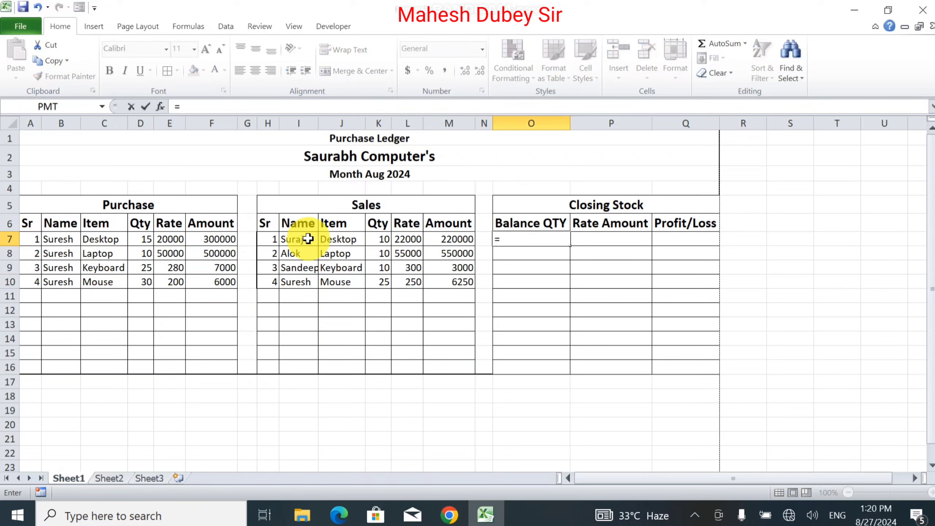
{"action": "left_click", "coordinate": [143, 240]}
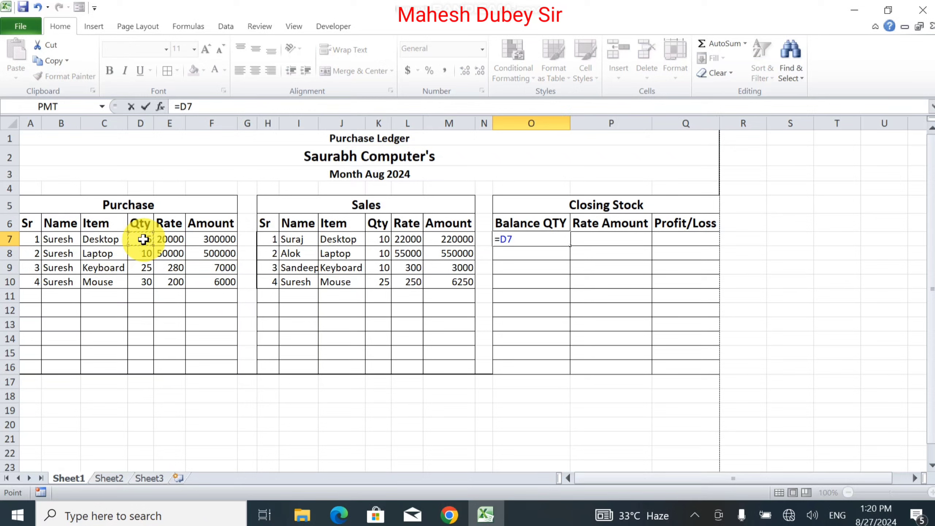
{"action": "left_click", "coordinate": [384, 241]}
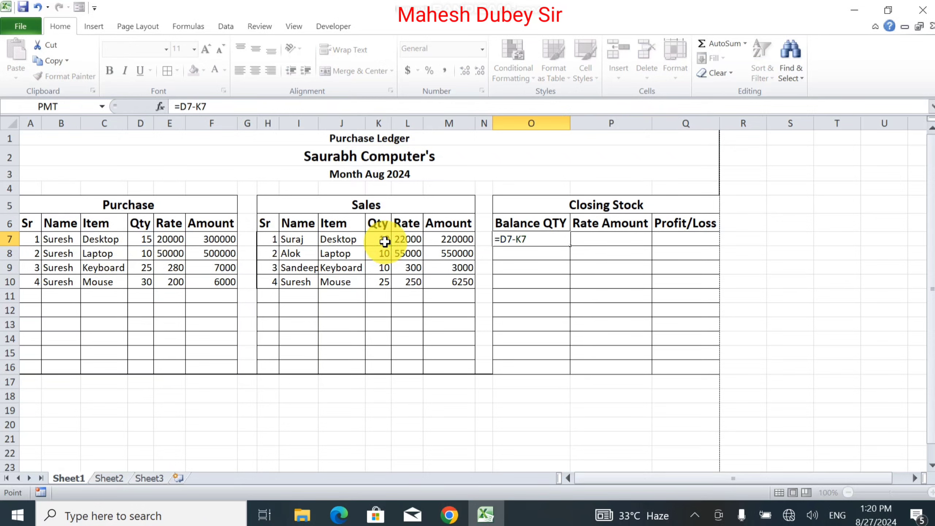
{"action": "key", "text": "Return"}
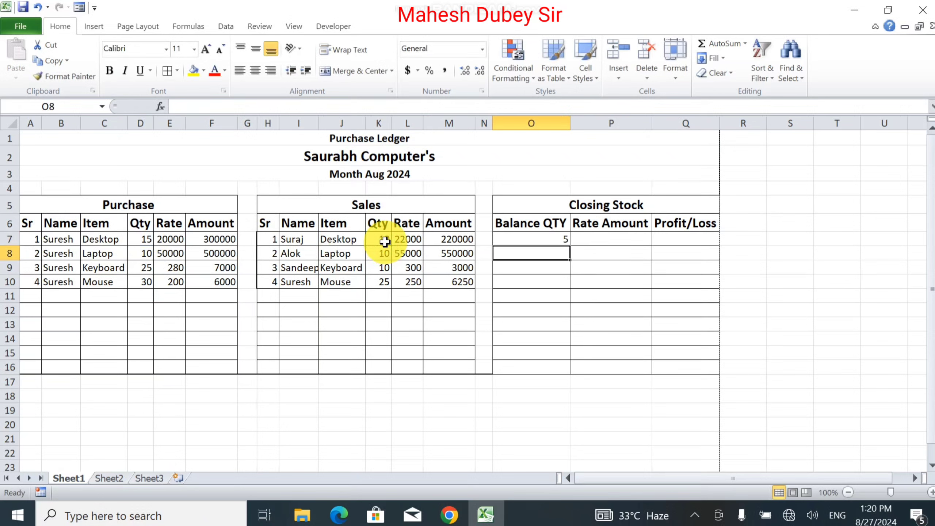
{"action": "left_click", "coordinate": [538, 239]}
{"action": "left_click_drag", "start_coordinate": [568, 245], "coordinate": [567, 287]}
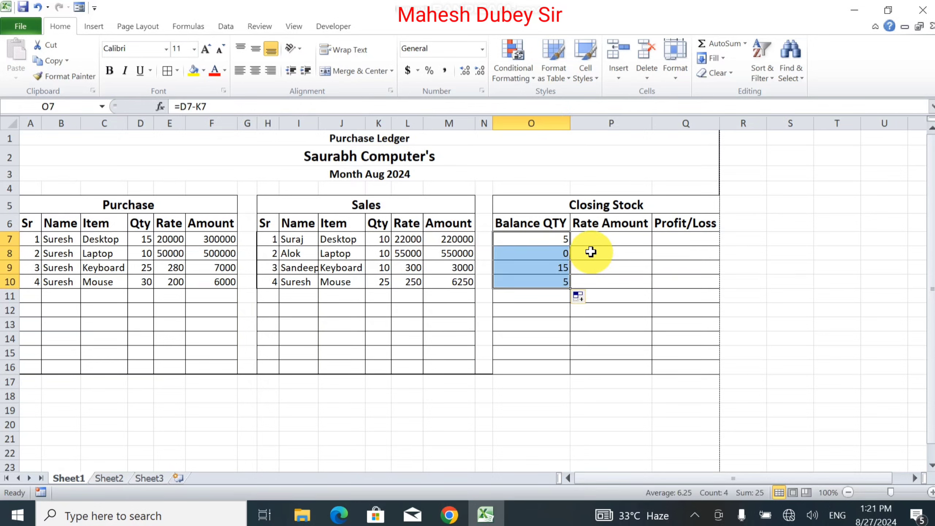
Calculate the Closing Stock Rate Amount in P7 with =L7-E7 and fill the formula down to P10.
{"action": "left_click", "coordinate": [600, 239]}
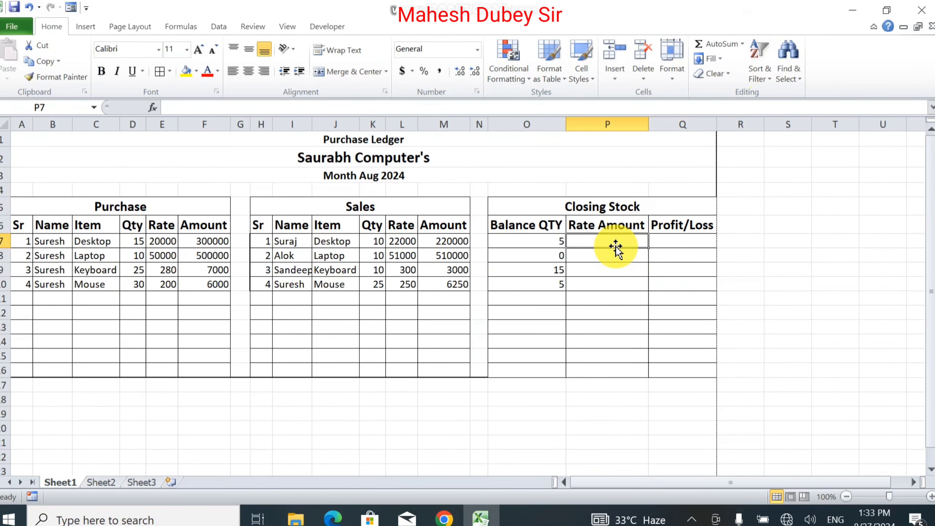
{"action": "type", "text": "="}
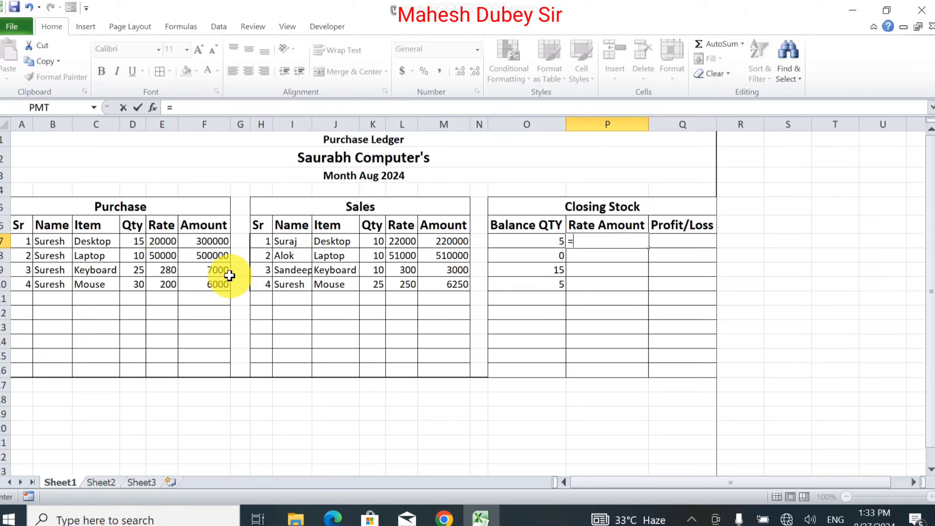
{"action": "left_click", "coordinate": [398, 245]}
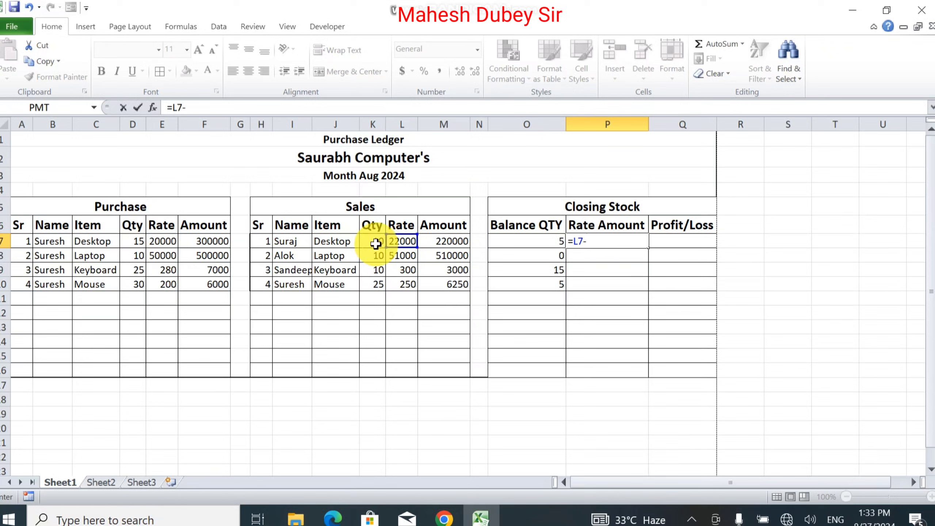
{"action": "left_click", "coordinate": [164, 242]}
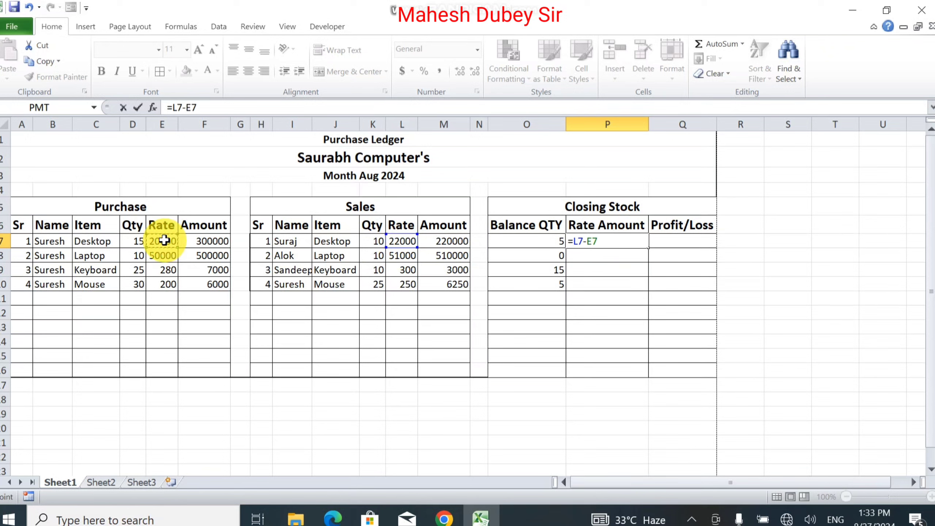
{"action": "key", "text": "Return"}
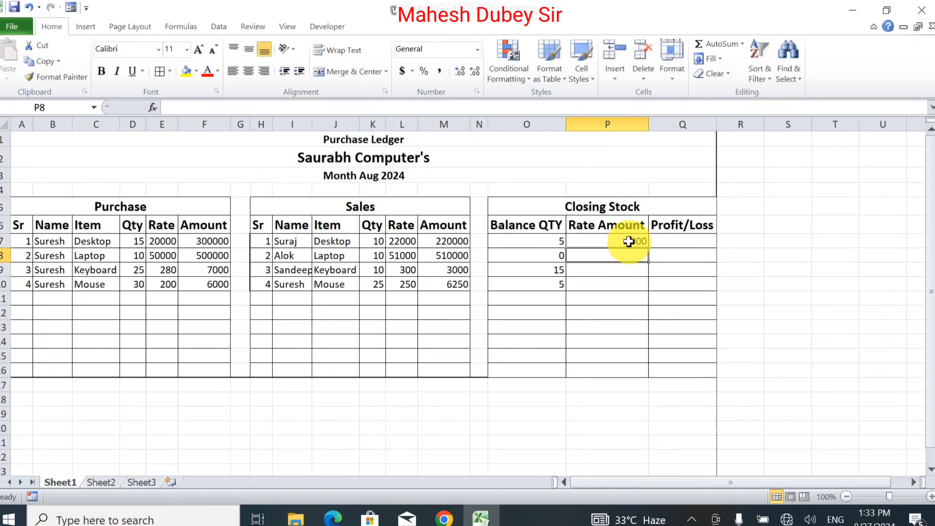
{"action": "left_click", "coordinate": [629, 242]}
{"action": "left_click_drag", "start_coordinate": [650, 250], "coordinate": [651, 287]}
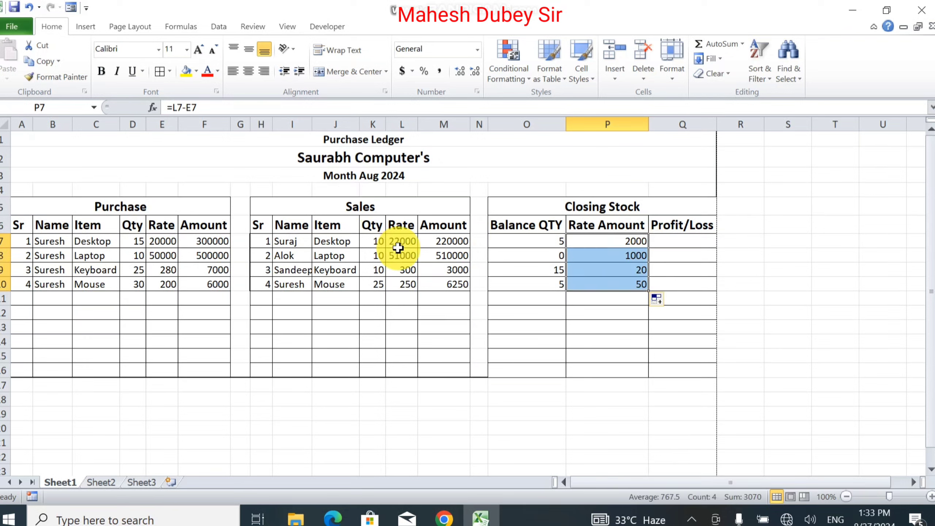
Change the Desktop sale's rate in L7 to 21000.
{"action": "left_click", "coordinate": [401, 244]}
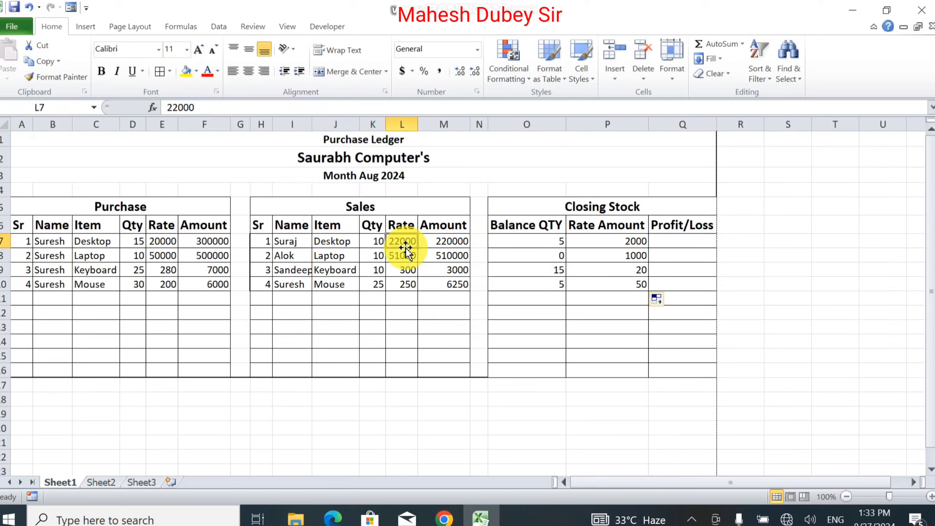
{"action": "type", "text": "21"}
{"action": "key", "text": "Return"}
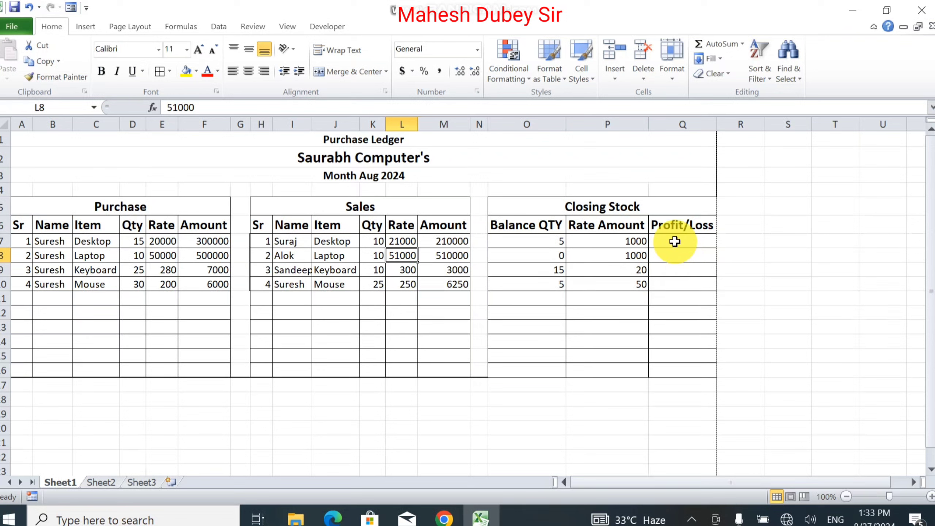
{"action": "left_click", "coordinate": [674, 242]}
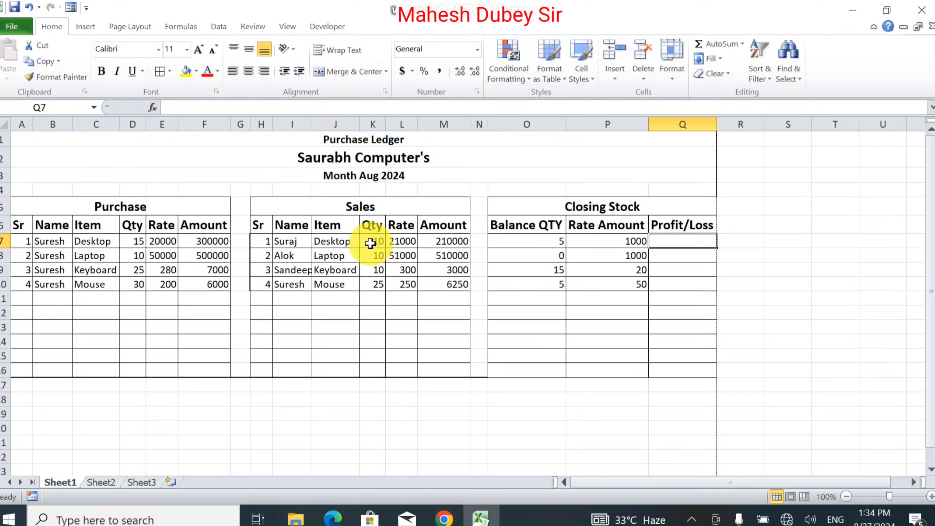
Change the Sales quantities to 5 for the Laptop in K8 and 20 for the Keyboard in K9.
{"action": "left_click", "coordinate": [375, 254]}
{"action": "type", "text": "5"}
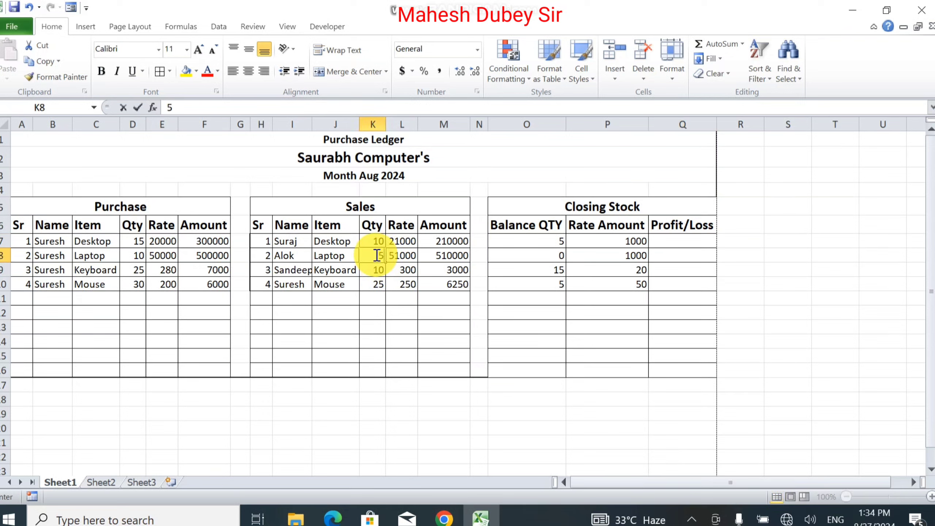
{"action": "key", "text": "Return"}
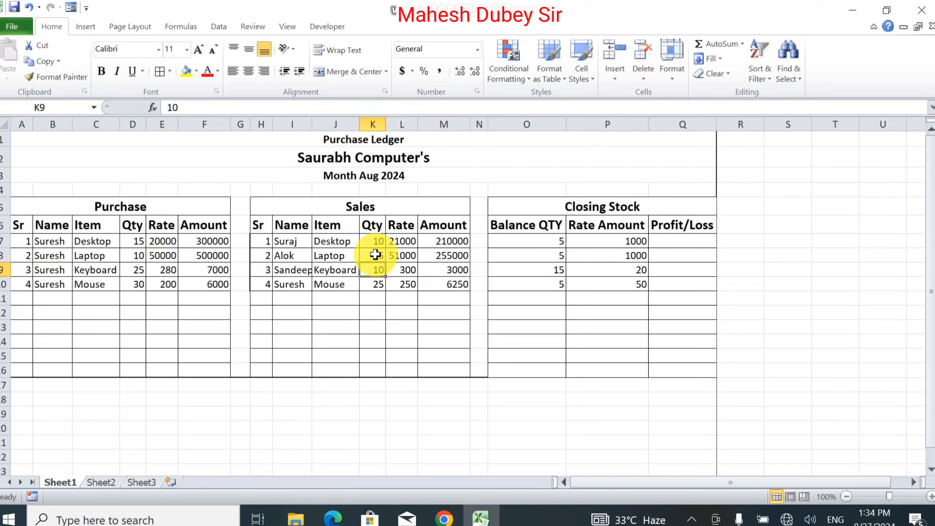
{"action": "type", "text": "20"}
{"action": "key", "text": "Return"}
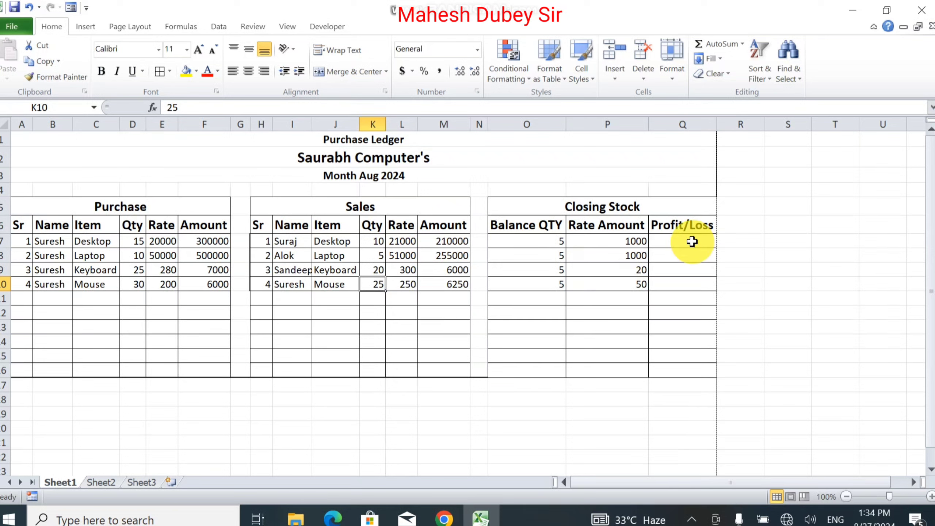
Calculate the Closing Stock Profit/Loss in Q7 with =P7*O7 and fill the formula down to Q10.
{"action": "left_click", "coordinate": [687, 245]}
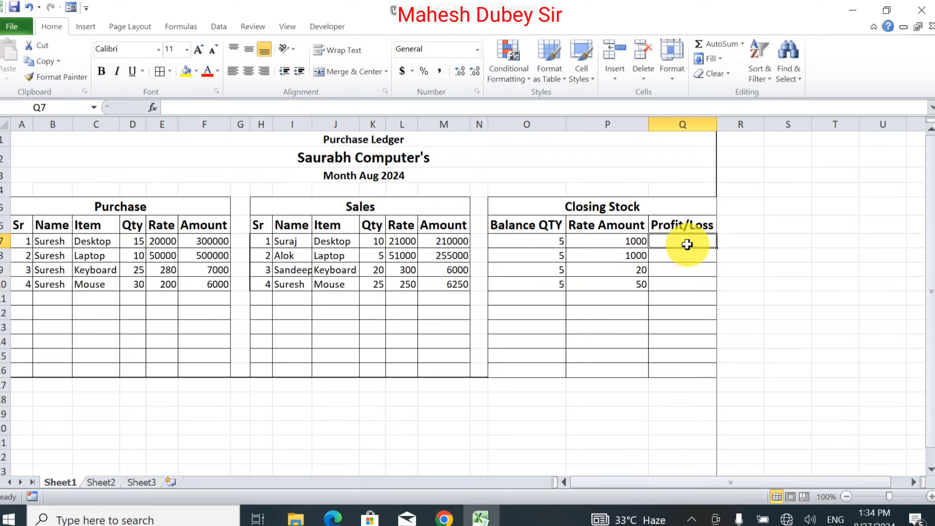
{"action": "type", "text": "="}
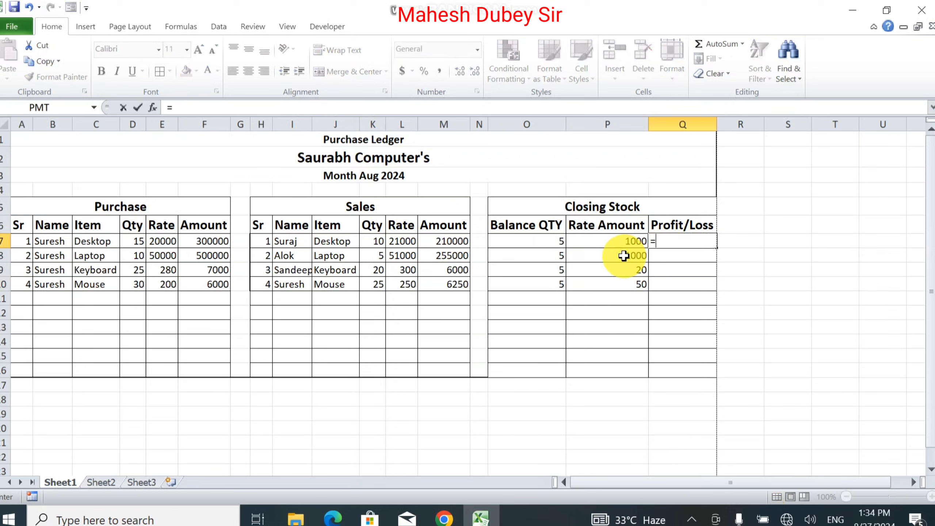
{"action": "left_click", "coordinate": [628, 240]}
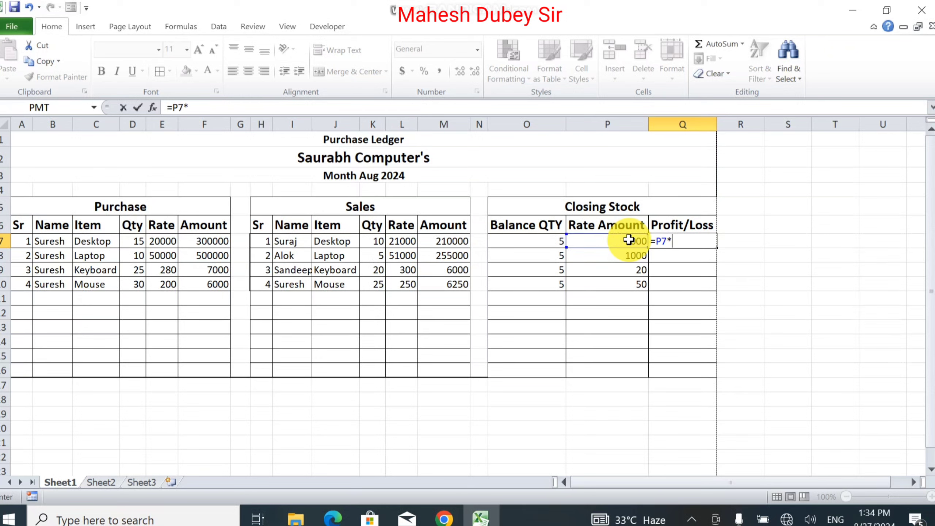
{"action": "type", "text": "*"}
{"action": "left_click", "coordinate": [559, 242]}
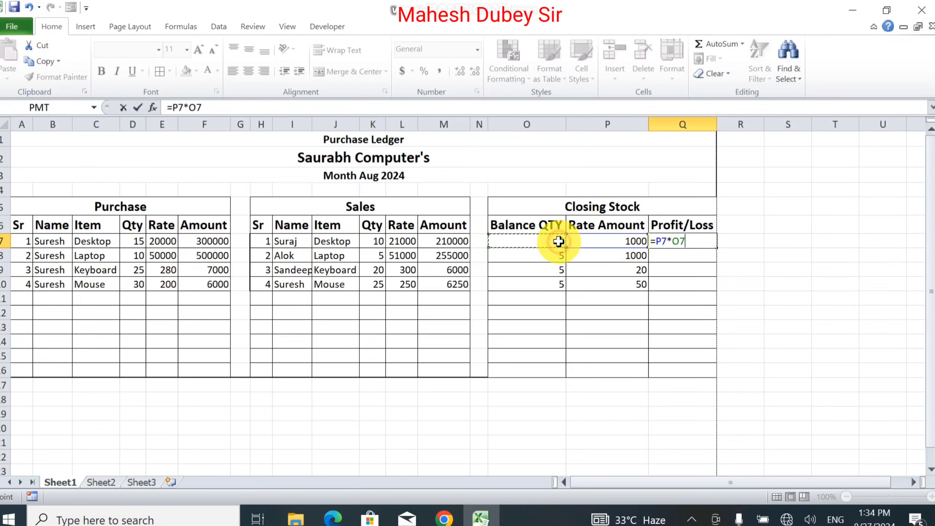
{"action": "key", "text": "Return"}
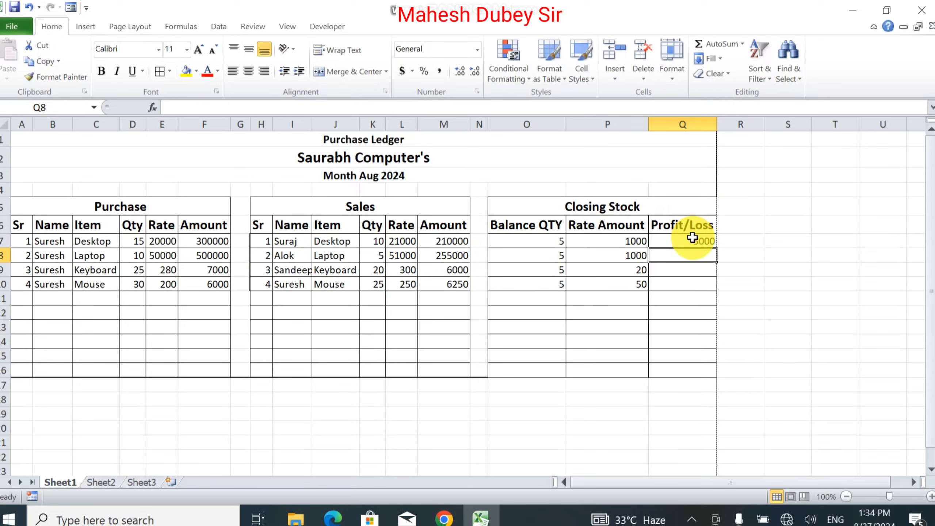
{"action": "left_click", "coordinate": [694, 242]}
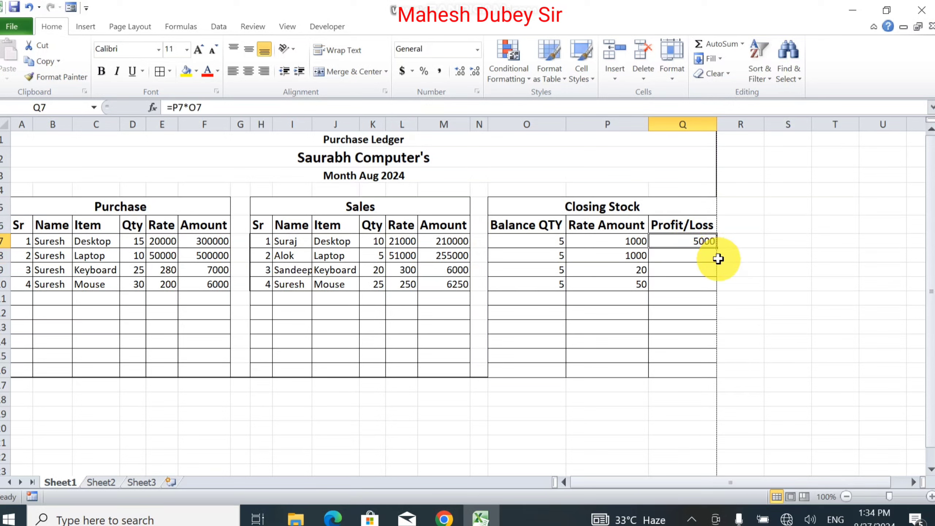
{"action": "left_click_drag", "start_coordinate": [716, 247], "coordinate": [720, 288]}
{"action": "left_click", "coordinate": [688, 298]}
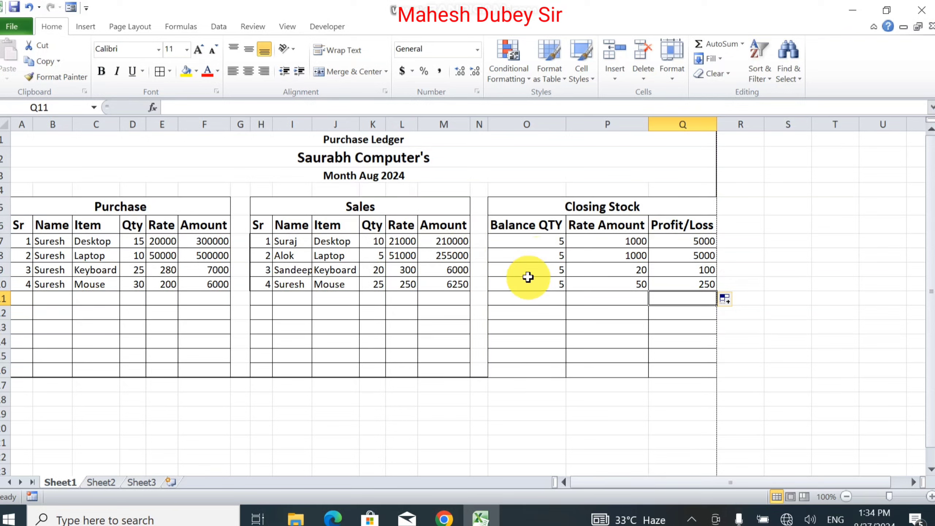
{"action": "left_click", "coordinate": [551, 258]}
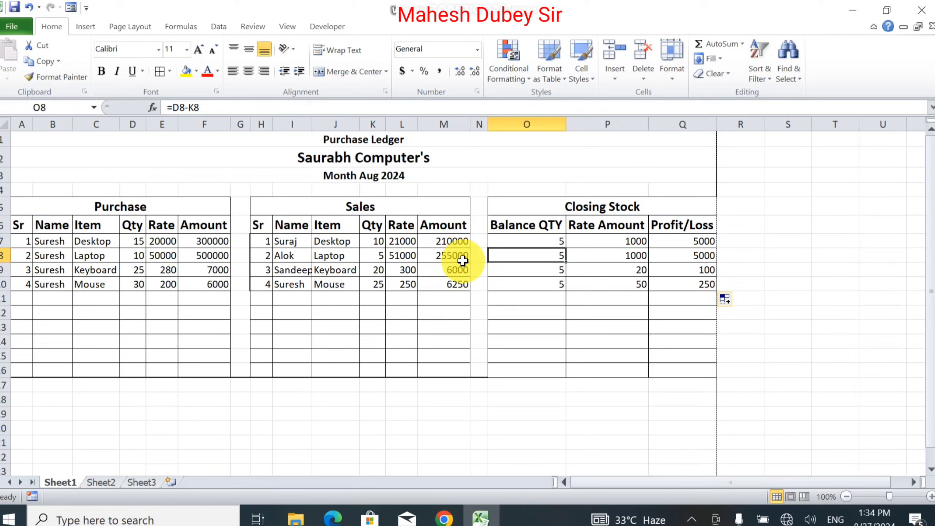
Center the figures in K7:Q10 and D7:F10 both horizontally and vertically.
{"action": "left_click_drag", "start_coordinate": [711, 237], "coordinate": [371, 280]}
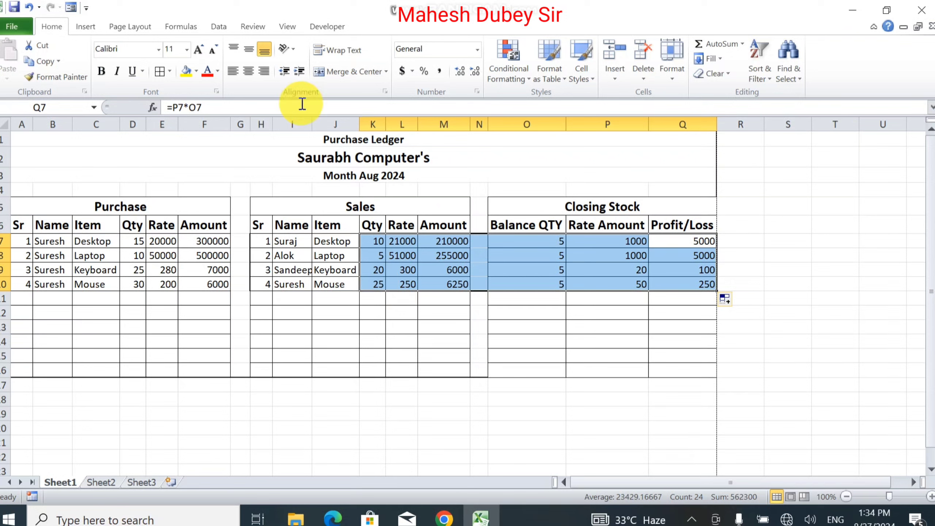
{"action": "left_click", "coordinate": [248, 71]}
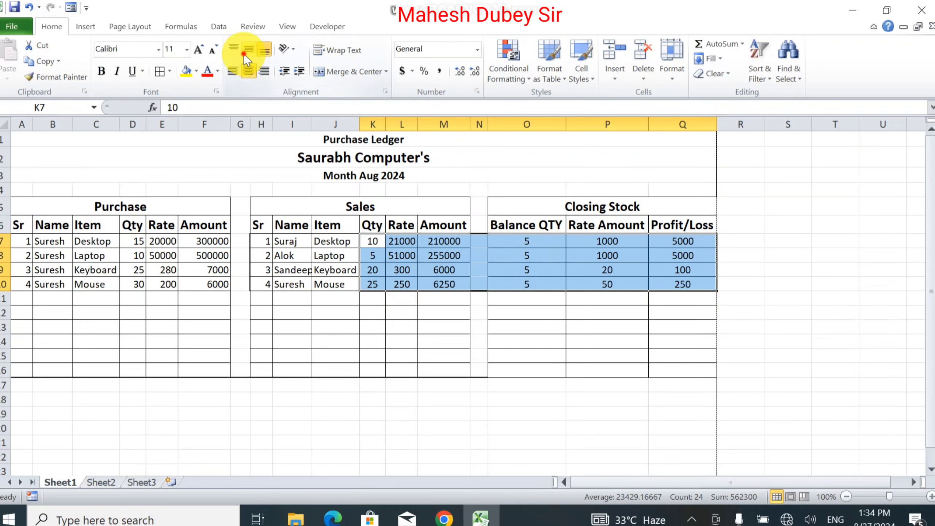
{"action": "left_click", "coordinate": [244, 55]}
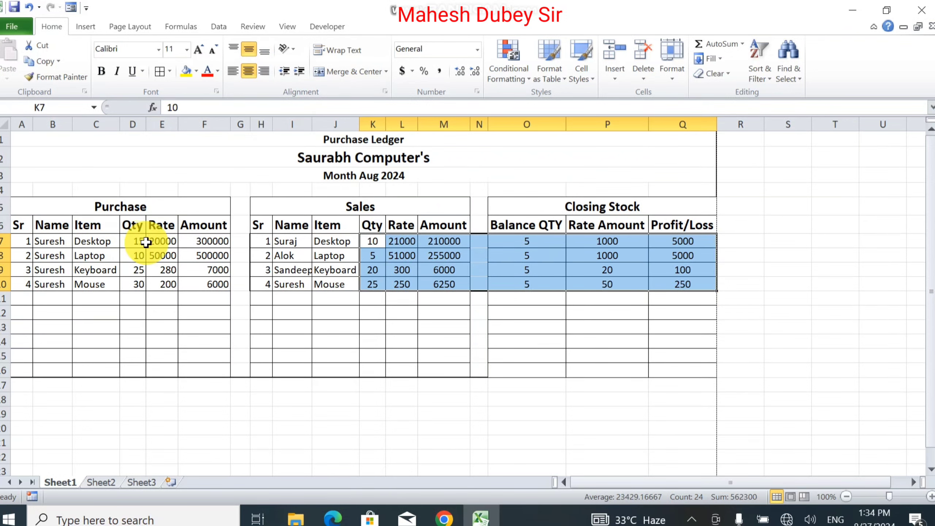
{"action": "left_click", "coordinate": [148, 242]}
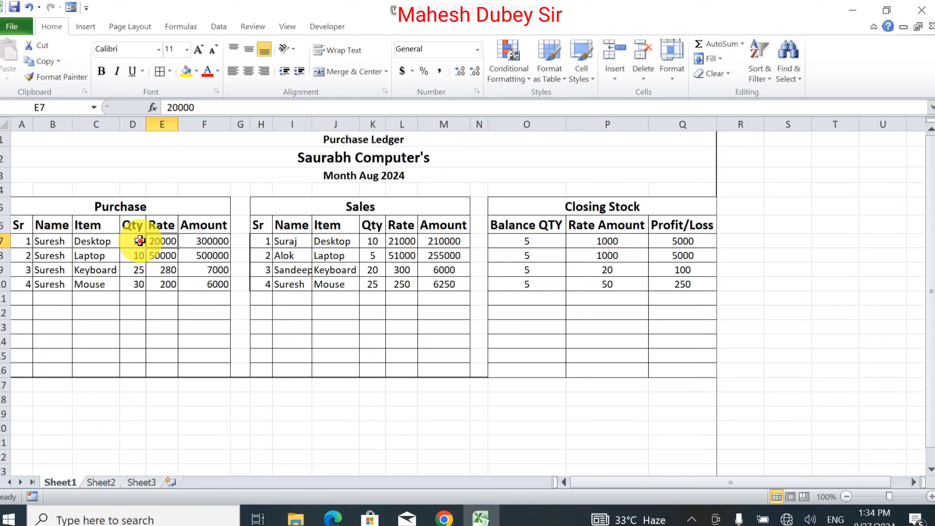
{"action": "left_click_drag", "start_coordinate": [140, 242], "coordinate": [199, 279]}
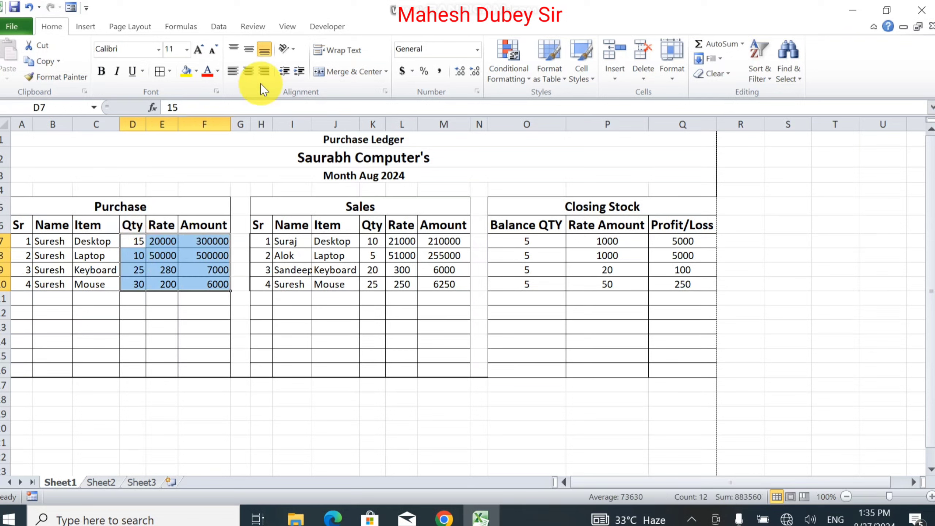
{"action": "left_click", "coordinate": [248, 71]}
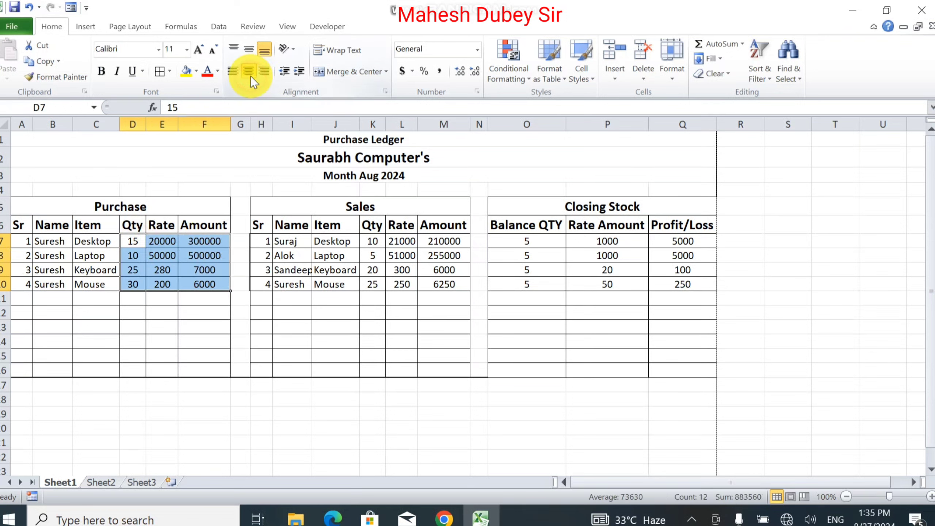
{"action": "left_click", "coordinate": [247, 50]}
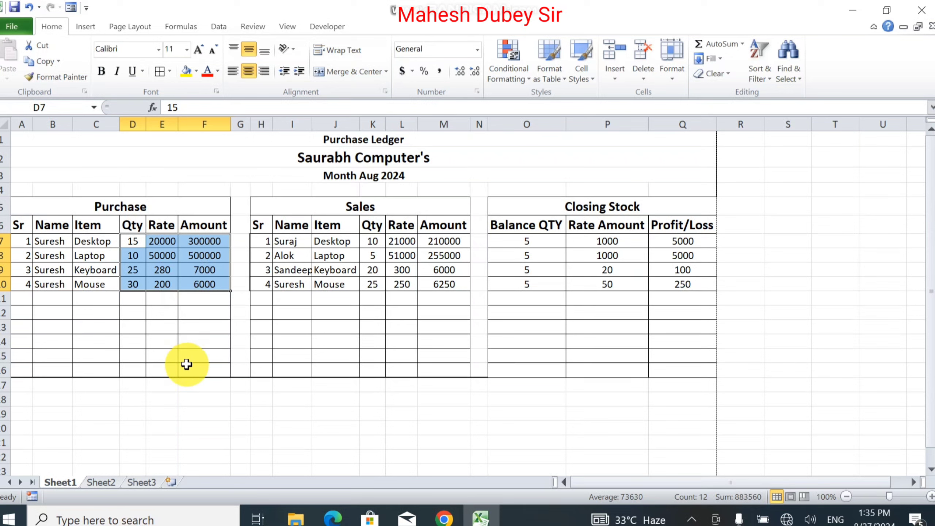
Merge A16:E16 below the Purchase table and enter "Total Amount" there, aligned right.
{"action": "left_click", "coordinate": [189, 372]}
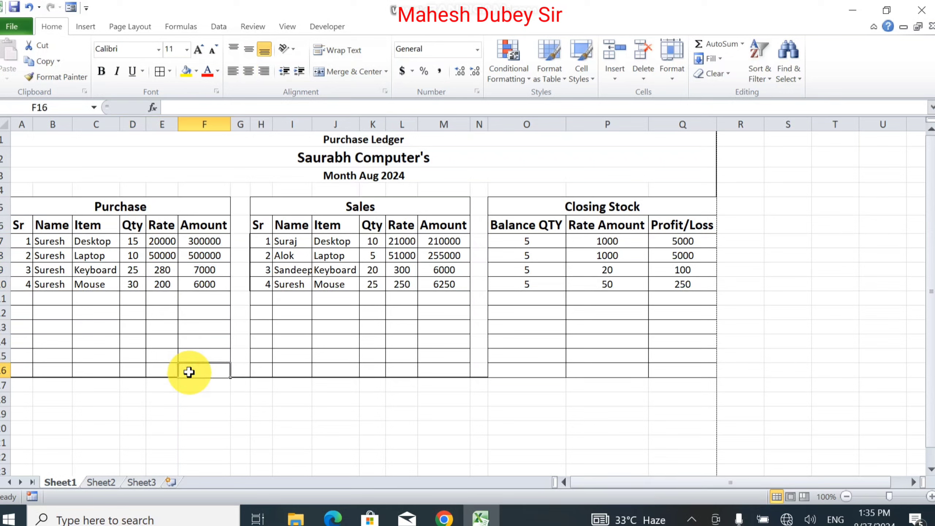
{"action": "left_click_drag", "start_coordinate": [164, 371], "coordinate": [31, 366]}
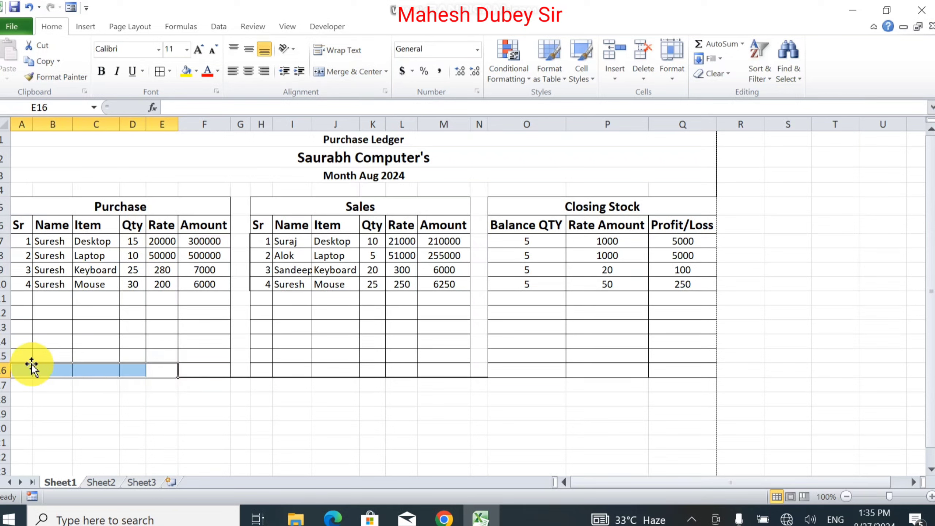
{"action": "left_click", "coordinate": [340, 74]}
{"action": "type", "text": "Amount"}
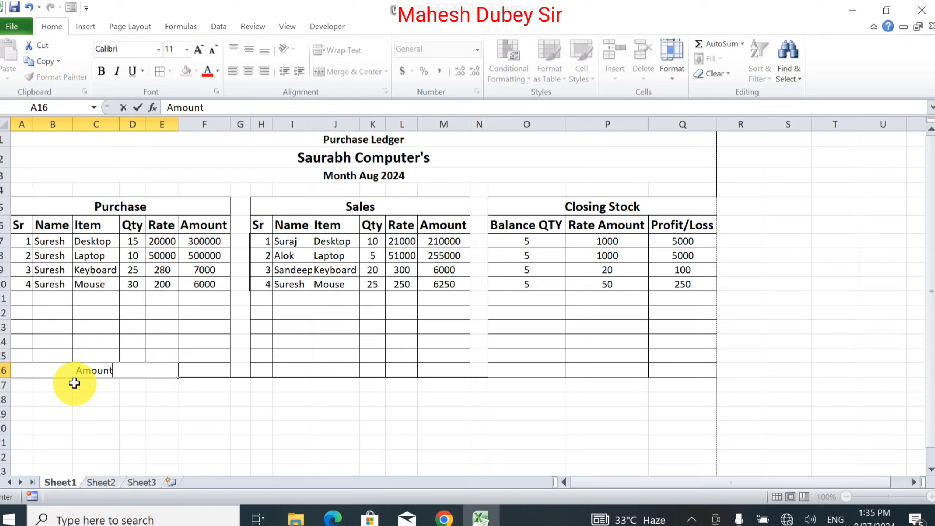
{"action": "left_click", "coordinate": [75, 372]}
{"action": "type", "text": "Tota"}
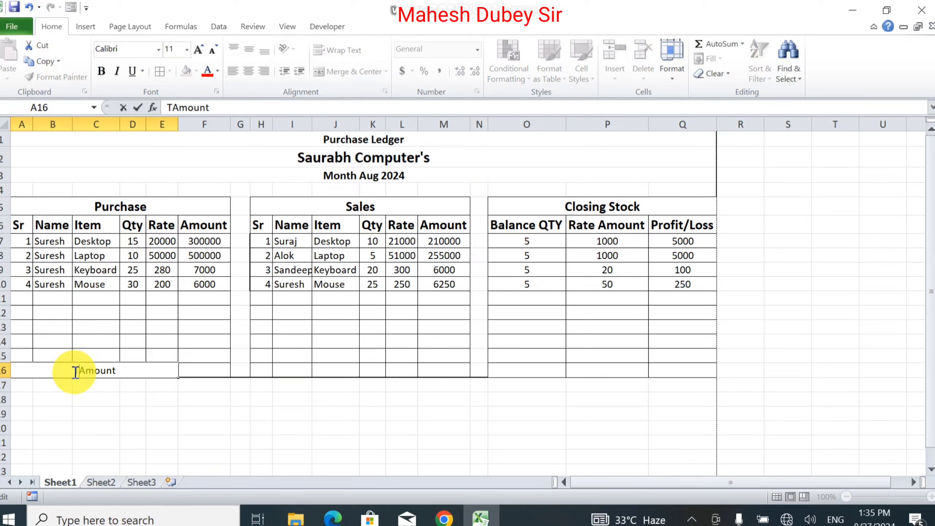
{"action": "type", "text": "l"}
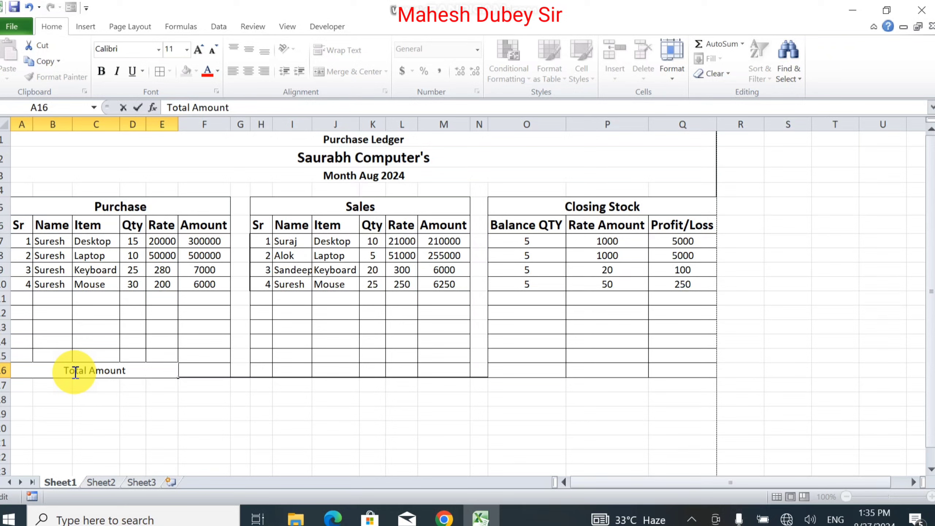
{"action": "left_click", "coordinate": [213, 368]}
{"action": "left_click", "coordinate": [150, 376]}
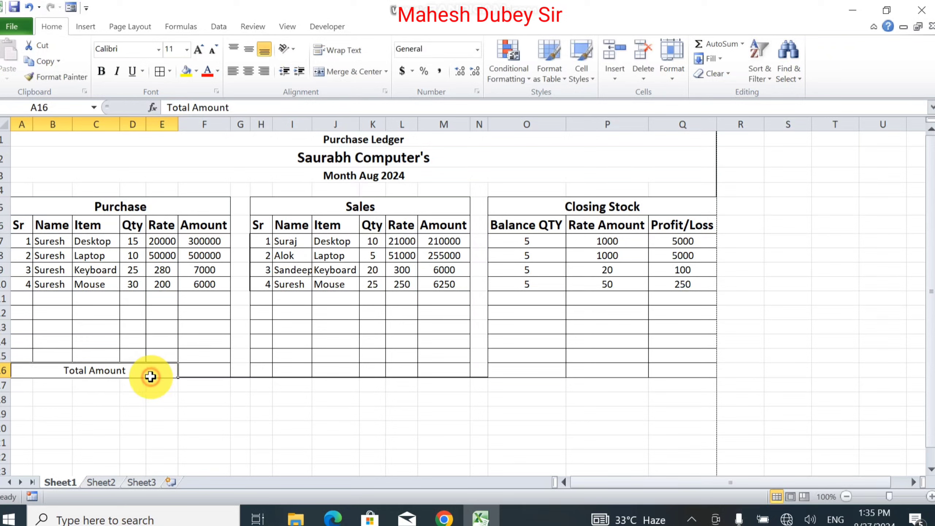
{"action": "left_click", "coordinate": [264, 73]}
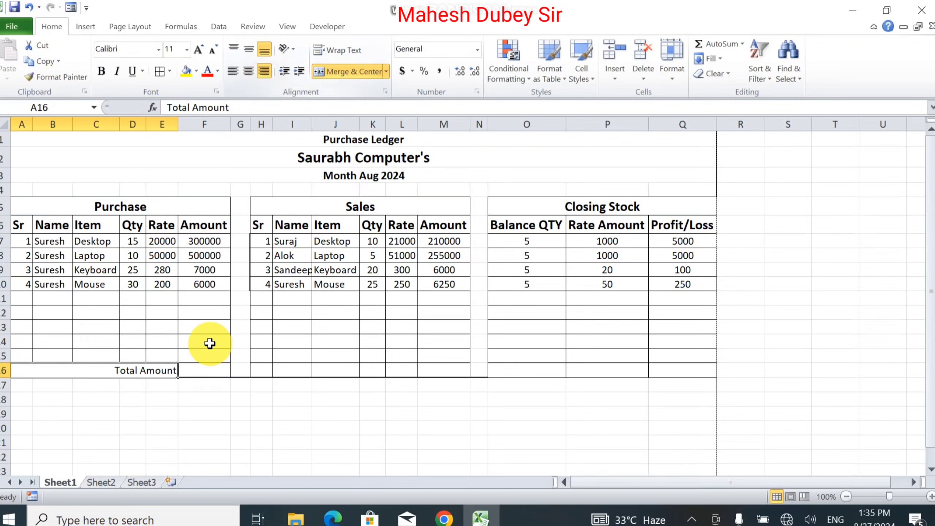
Total the Purchase Amount column in F16 with AutoSum.
{"action": "left_click", "coordinate": [202, 370]}
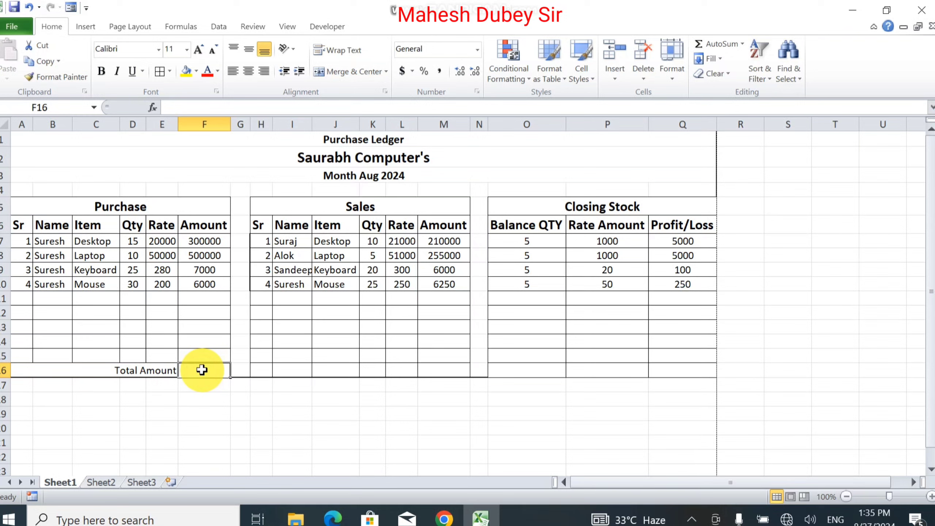
{"action": "key", "text": "alt+equal"}
{"action": "key", "text": "Return"}
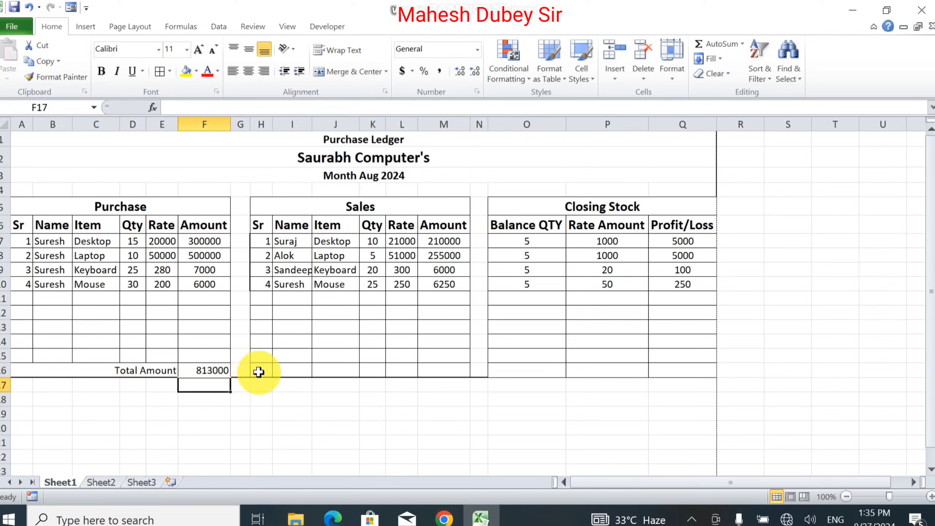
Merge H16:L16 below the Sales table and copy the "Total Amount" label from A16 into it.
{"action": "left_click", "coordinate": [258, 373]}
{"action": "left_click_drag", "start_coordinate": [276, 372], "coordinate": [400, 368]}
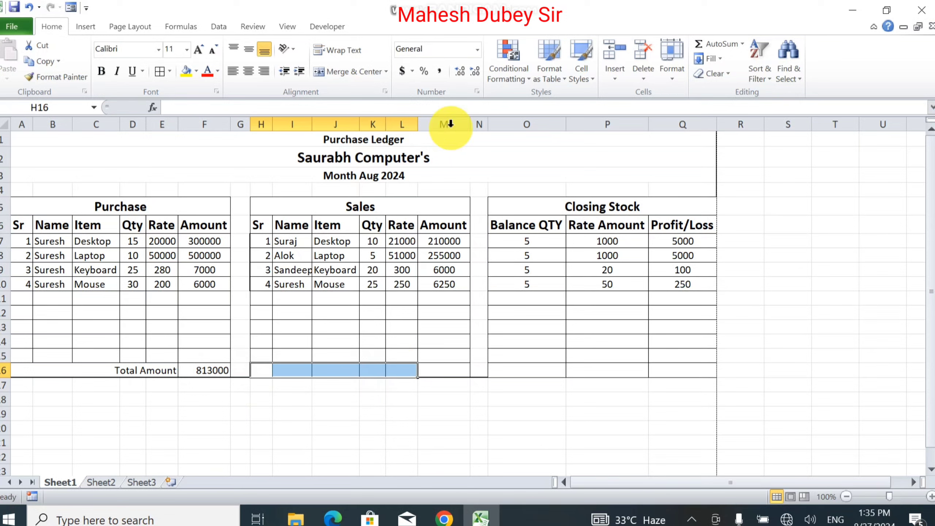
{"action": "left_click", "coordinate": [370, 73]}
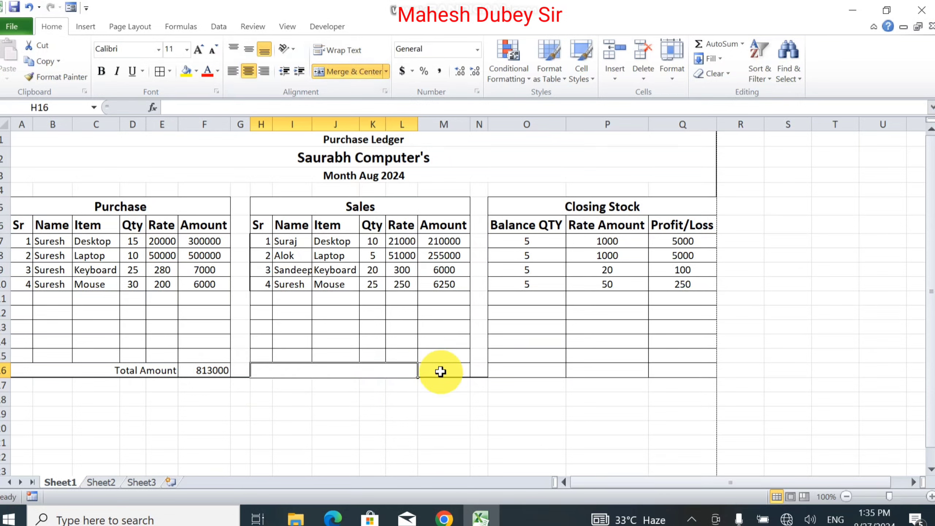
{"action": "left_click", "coordinate": [440, 373]}
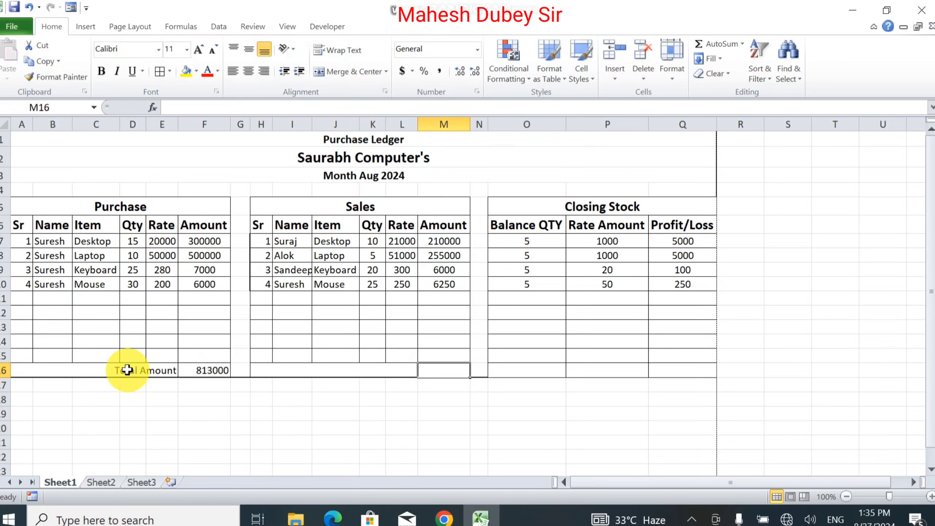
{"action": "left_click", "coordinate": [127, 369]}
{"action": "key", "text": "ctrl+c"}
{"action": "left_click", "coordinate": [303, 366]}
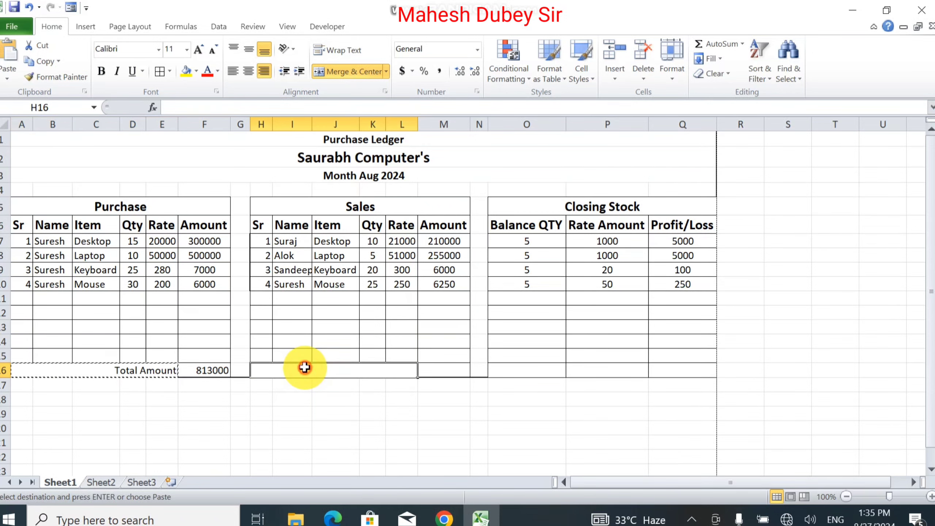
{"action": "key", "text": "ctrl+v"}
Total the Sales Amount column in M16 with =SUM(M7:M15).
{"action": "left_click", "coordinate": [434, 371]}
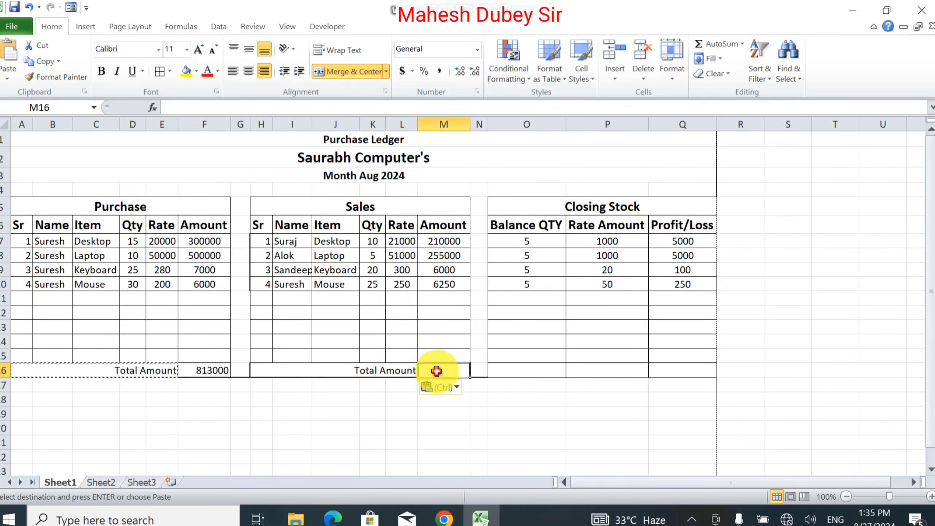
{"action": "key", "text": "Escape"}
{"action": "key", "text": "alt+equal"}
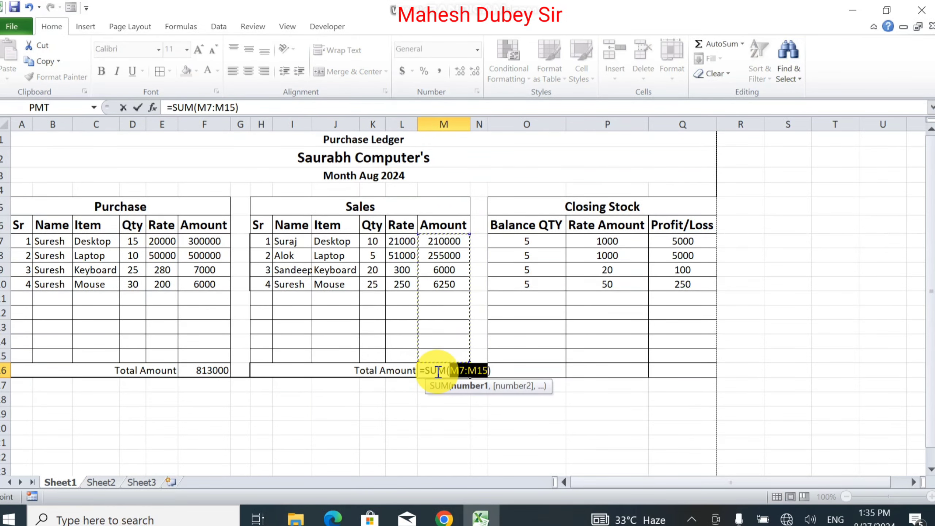
{"action": "key", "text": "Return"}
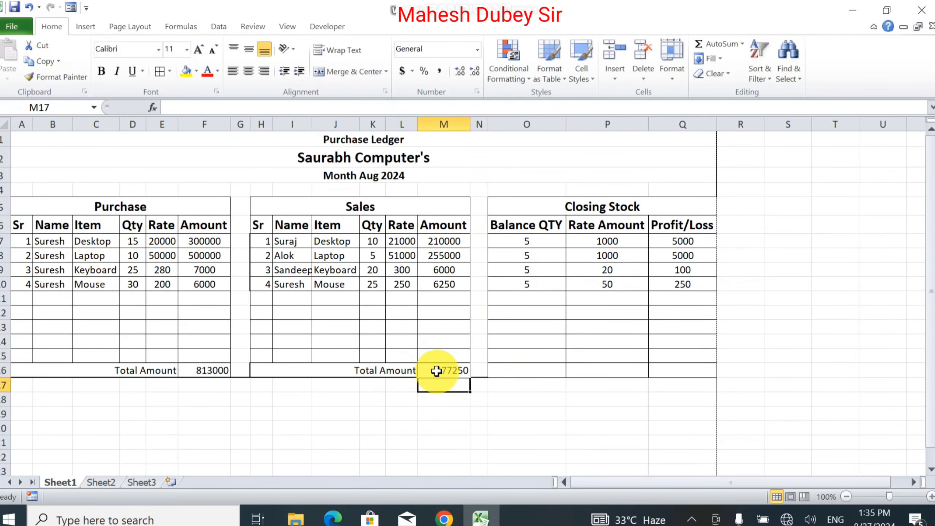
Merge and center O16:P16 below the Closing Stock table and label it "Net Profit/Loss".
{"action": "left_click", "coordinate": [380, 372]}
{"action": "key", "text": "ctrl+c"}
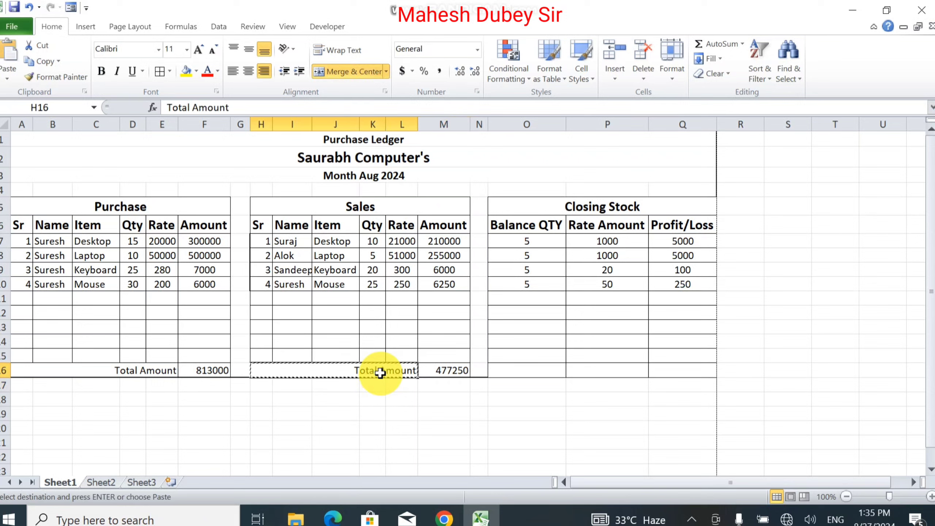
{"action": "left_click", "coordinate": [528, 372]}
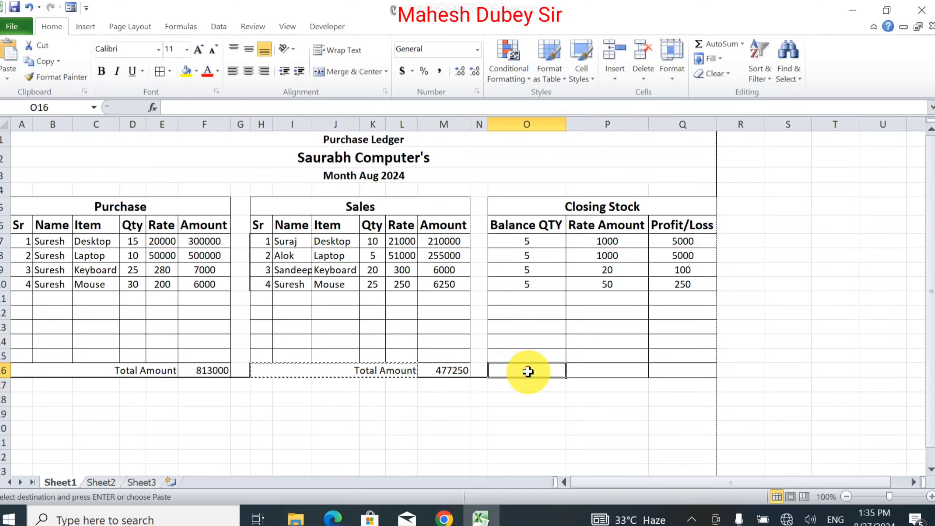
{"action": "left_click_drag", "start_coordinate": [558, 370], "coordinate": [605, 368]}
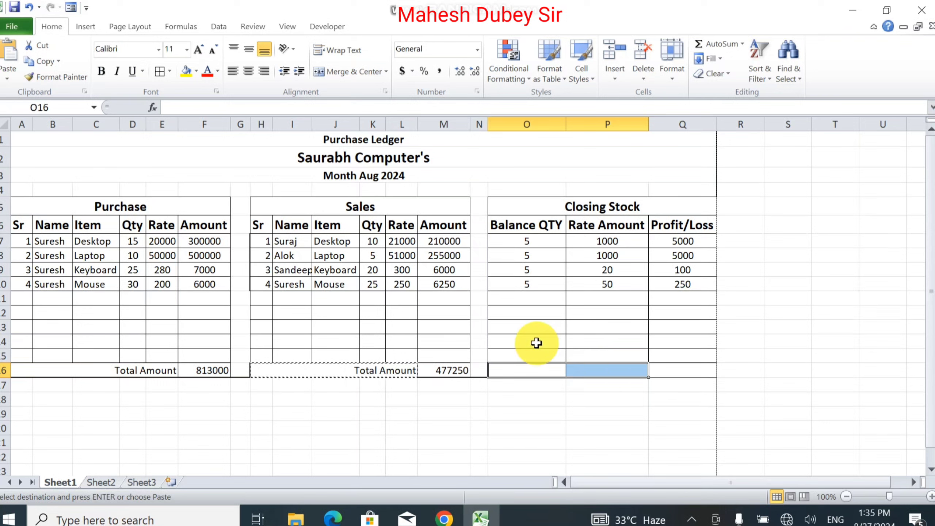
{"action": "left_click", "coordinate": [350, 72]}
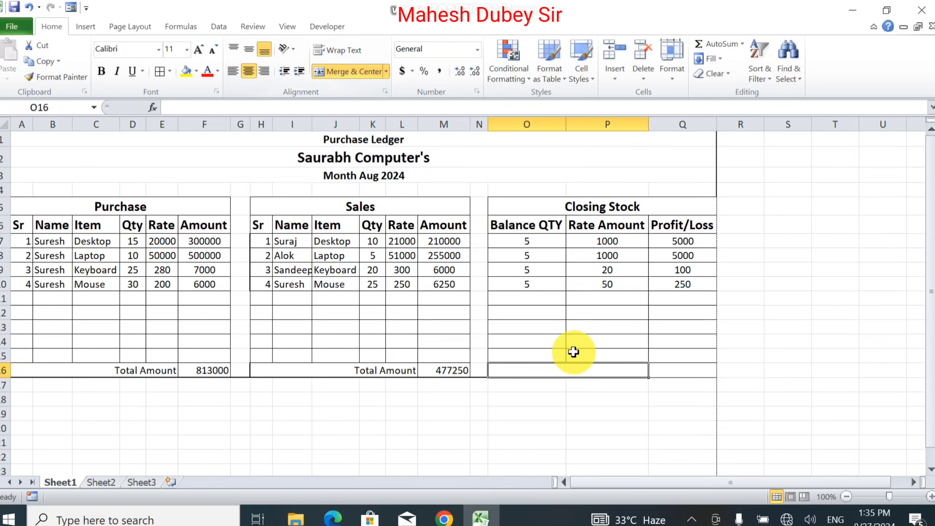
{"action": "type", "text": "Net"}
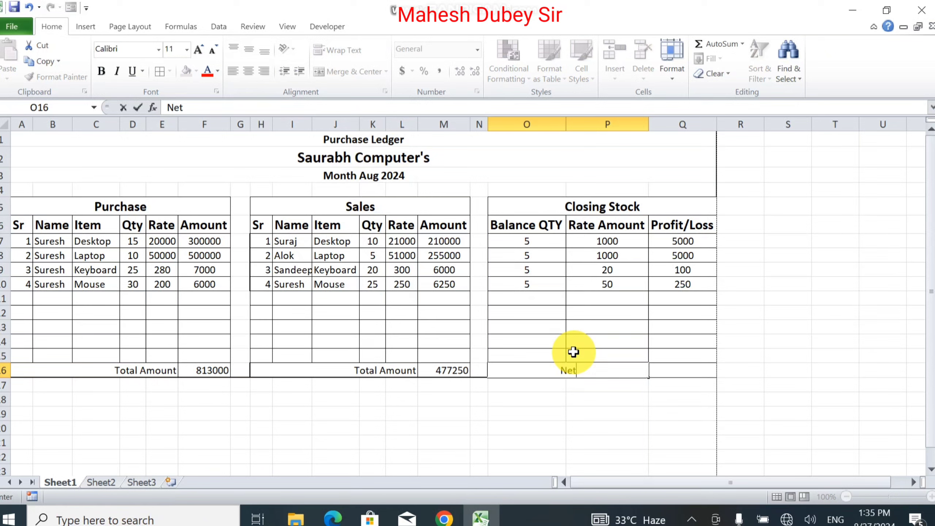
{"action": "type", "text": " Profit/Loss"}
{"action": "key", "text": "Tab"}
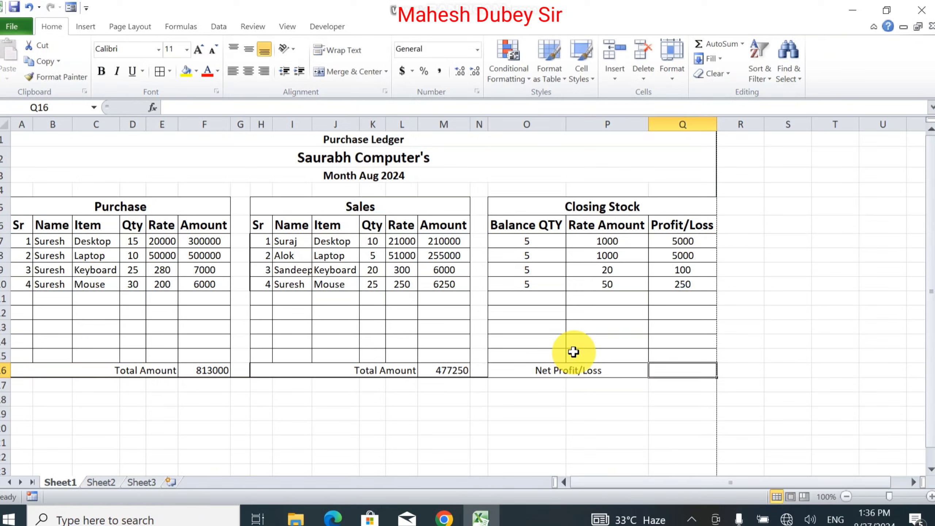
Total the Closing Stock Profit/Loss column in Q16 with AutoSum.
{"action": "key", "text": "alt+equal"}
{"action": "key", "text": "Return"}
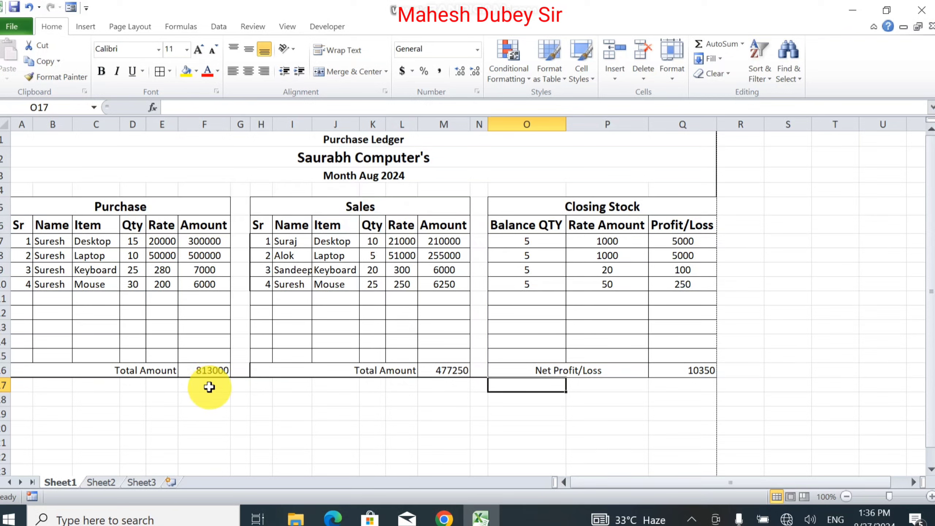
{"action": "left_click", "coordinate": [424, 440]}
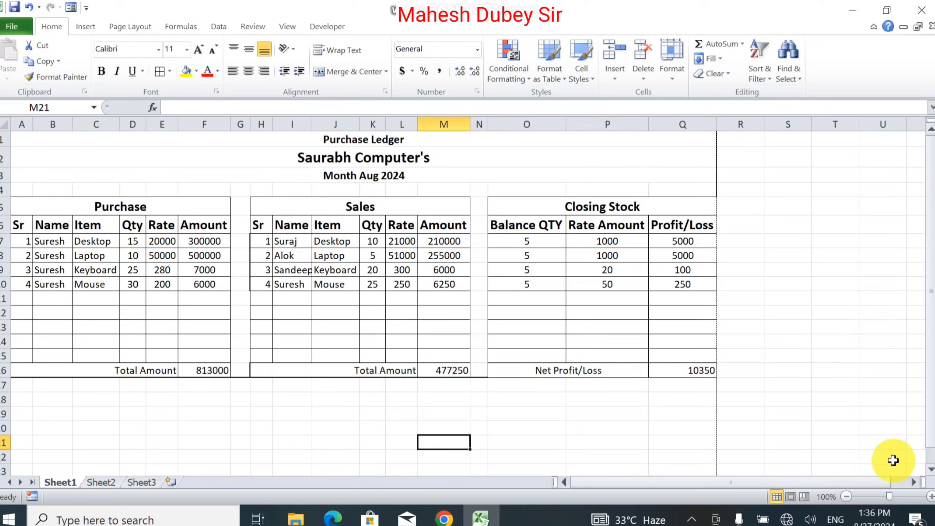
{"action": "left_click", "coordinate": [893, 461]}
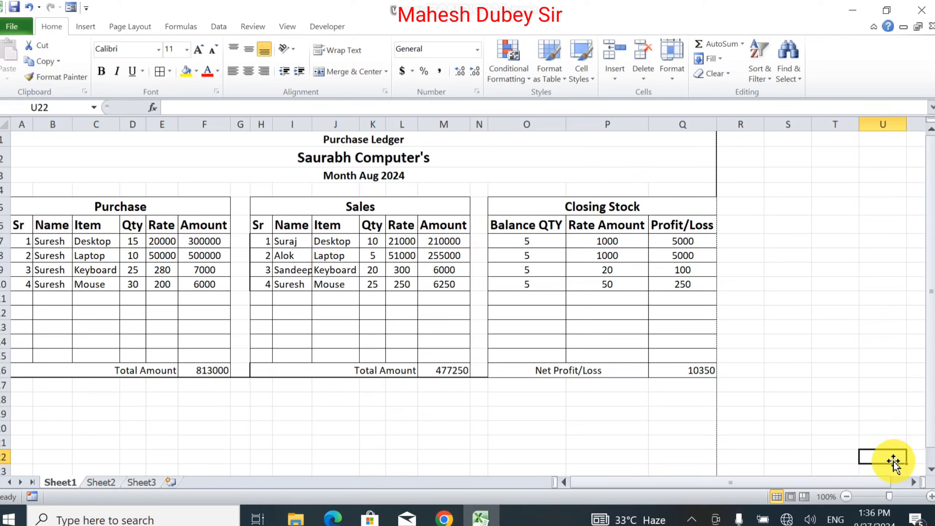